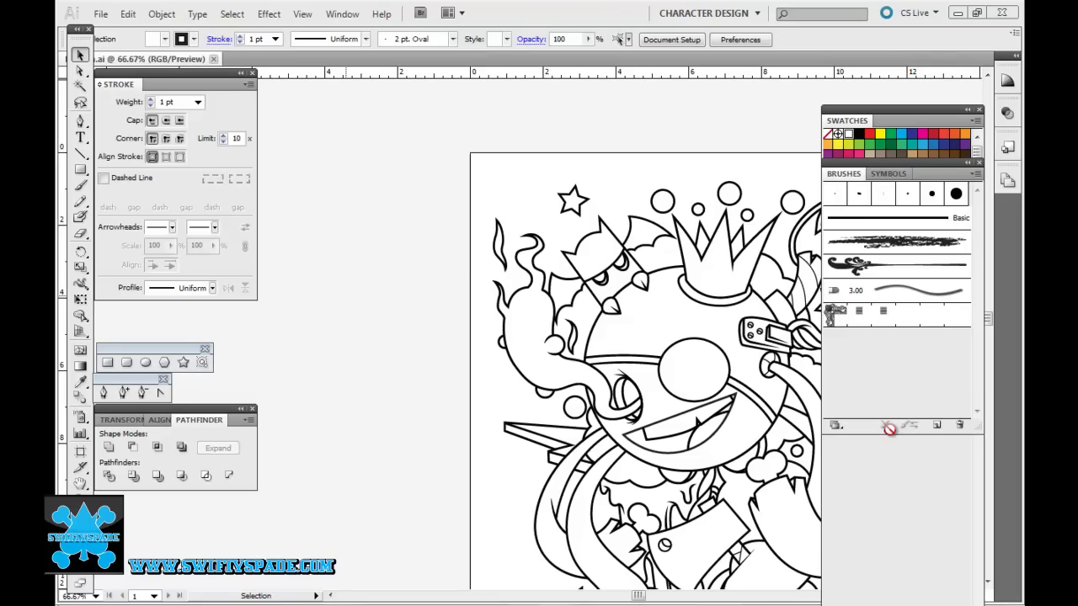
- Draw a small black circle and zoom in on it, leaving its fill unchanged
key("l")
key("ctrl+equal")
key("ctrl+equal")
key("ctrl+equal")
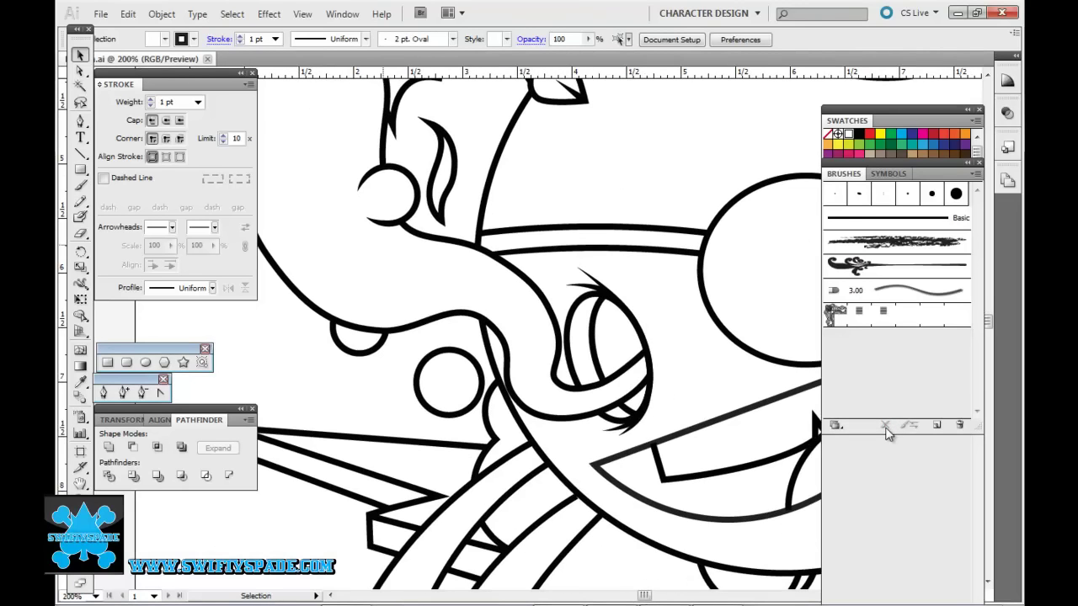
left_click(281, 356, "ctrl")
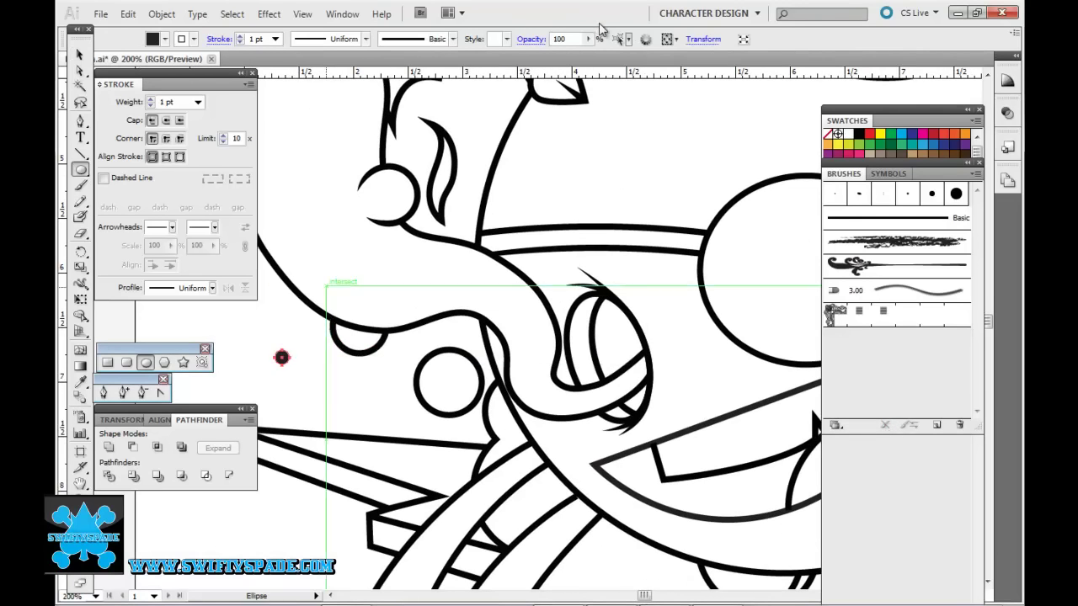
key("ctrl+equal")
key("ctrl+equal")
key("ctrl+equal")
left_click_drag(127, 168, 632, 168)
left_click_drag(358, 141, 404, 316)
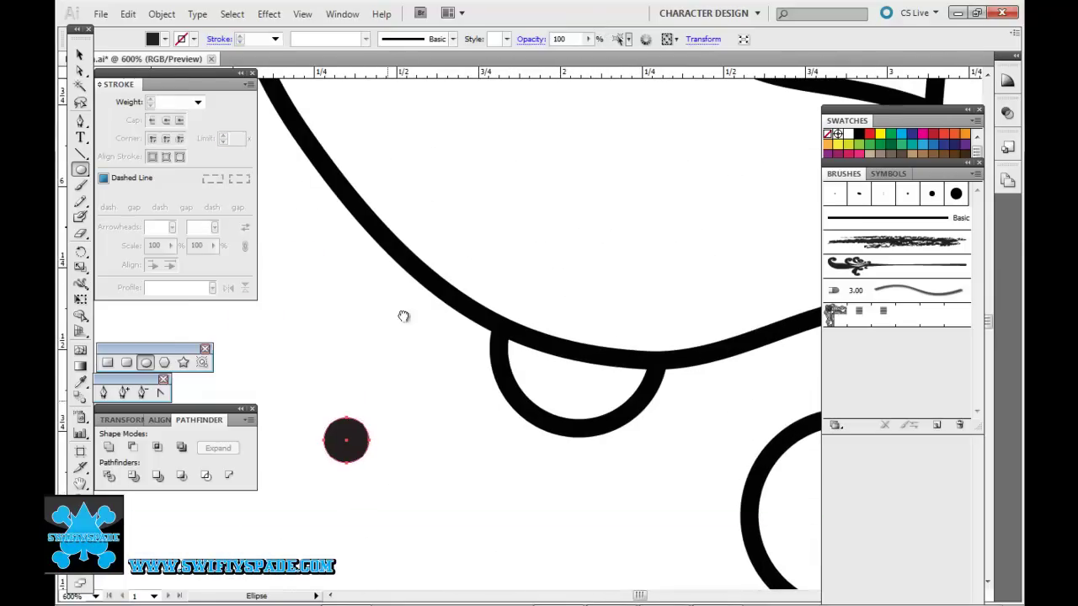
double_click(153, 39)
key("Escape")
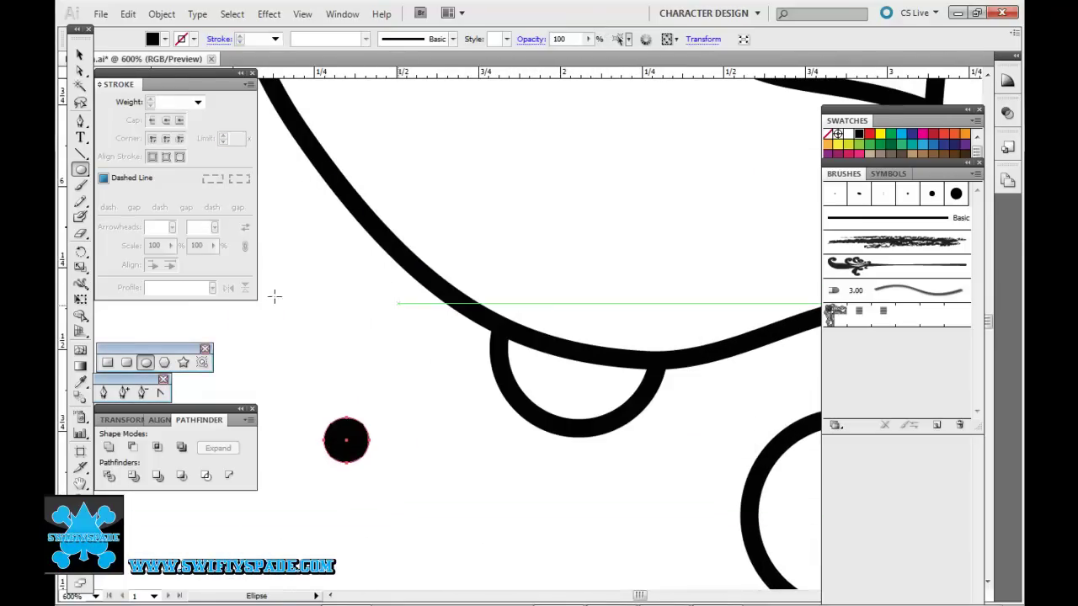
- Pull the circle's right anchor out into a teardrop and move it onto the arc
key("a")
left_click(283, 328)
left_click_drag(369, 440, 491, 442)
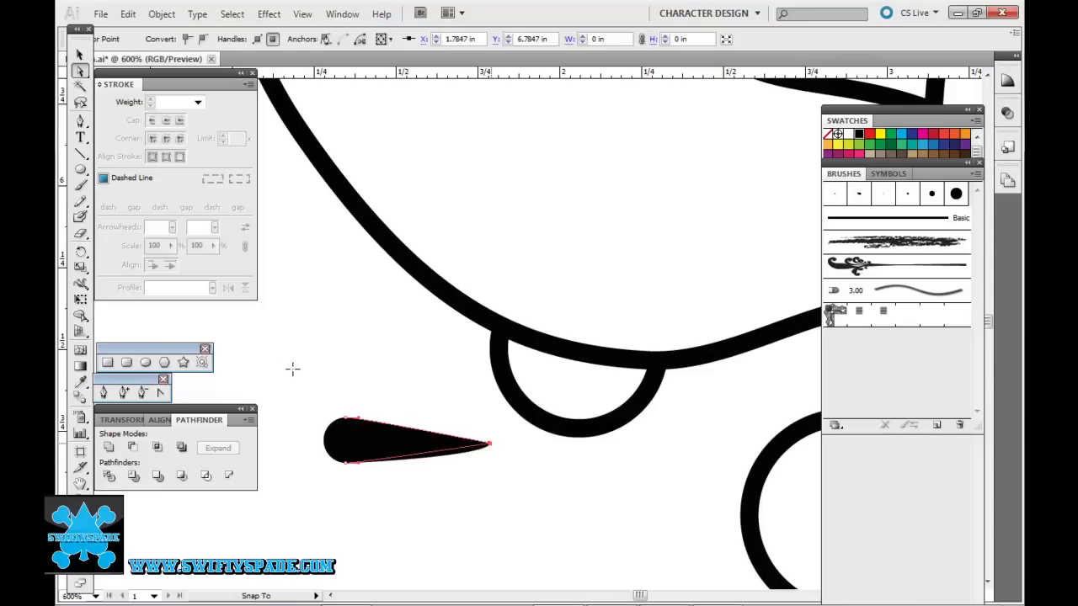
key("v")
left_click_drag(371, 439, 464, 282)
- Rotate and reposition the teardrop so it lies nearly horizontal
left_click_drag(581, 256, 580, 318)
mouse_move(518, 299)
left_mouse_down()
mouse_move(489, 318)
mouse_move(431, 490)
left_mouse_up()
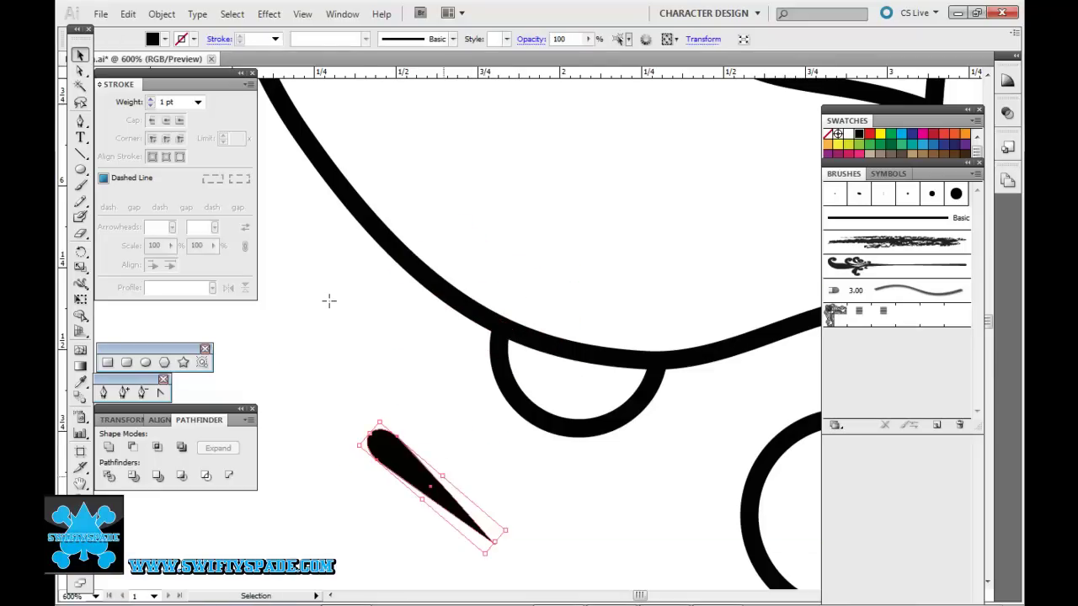
left_click_drag(498, 547, 526, 504)
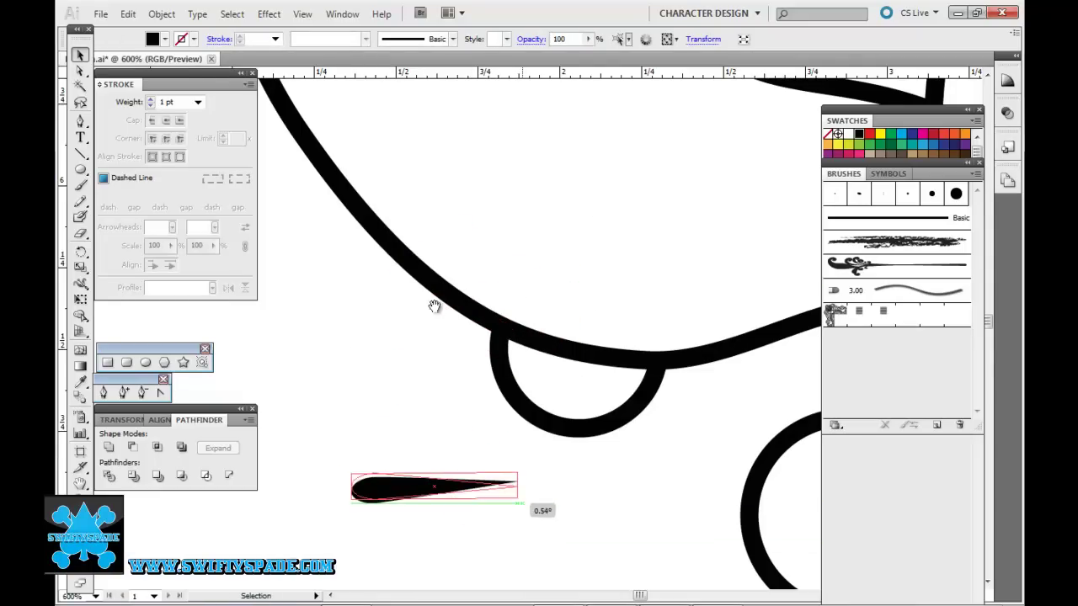
left_click(548, 522)
mouse_move(517, 486)
left_mouse_down()
mouse_move(668, 502)
mouse_move(888, 352)
left_mouse_up()
- Add the selected teardrop to the Brushes panel as a new Art Brush
left_click(470, 346)
left_click(674, 303)
left_click_drag(459, 167, 443, 168)
key("Return")
- Paint two test drip strokes with the new brush, undo them, and zoom to the bat wing
key("b")
left_click_drag(452, 307, 496, 417)
left_click_drag(341, 202, 383, 353)
key("ctrl+z")
key("ctrl+z")
key("ctrl+1")
key("ctrl+plus")
key("ctrl+plus")
key("ctrl+plus")
key("ctrl+plus")
key("ctrl+plus")
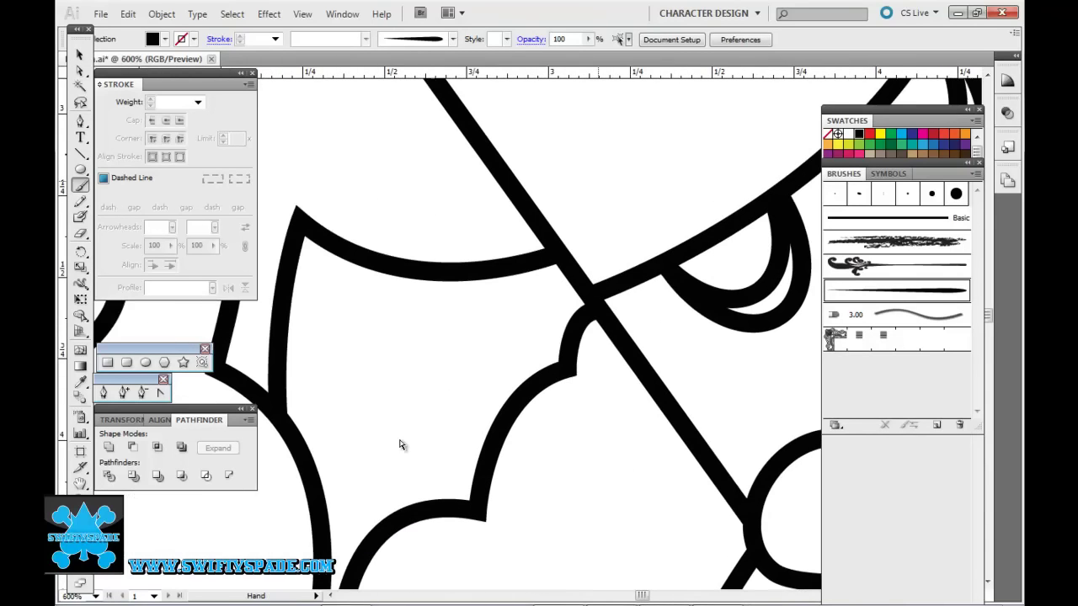
- Paint tapered strokes on the bat wing and lash strokes on the eye
left_click_drag(404, 299, 564, 273)
scroll(491, 433, "right", 3)
scroll(493, 445, "up", 2)
mouse_move(518, 362)
left_mouse_down()
mouse_move(607, 175)
mouse_move(641, 218)
left_mouse_up()
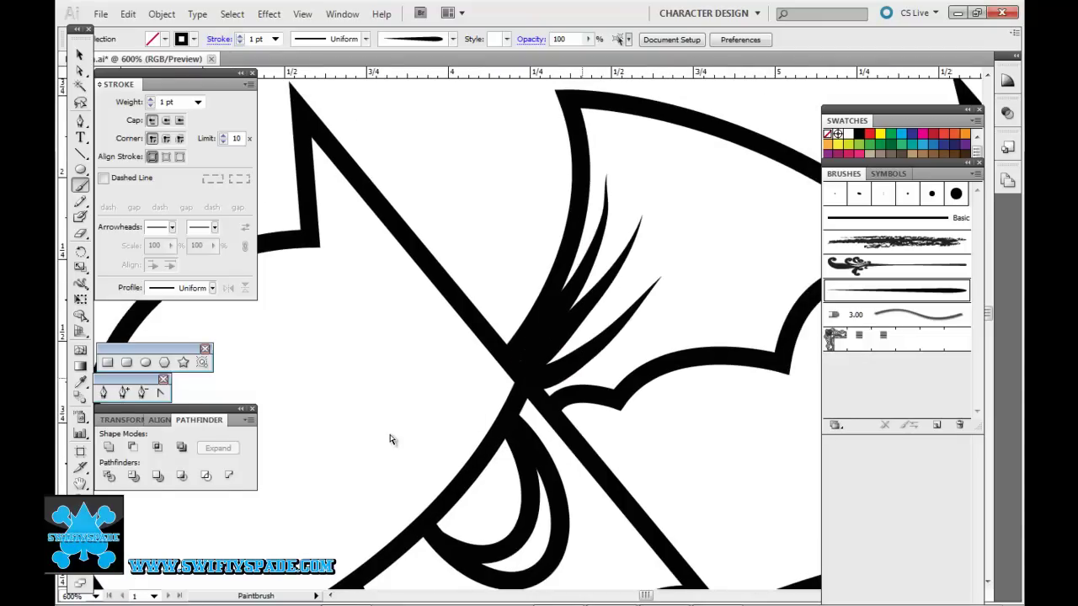
scroll(390, 432, "down", 5)
scroll(390, 433, "left", 3)
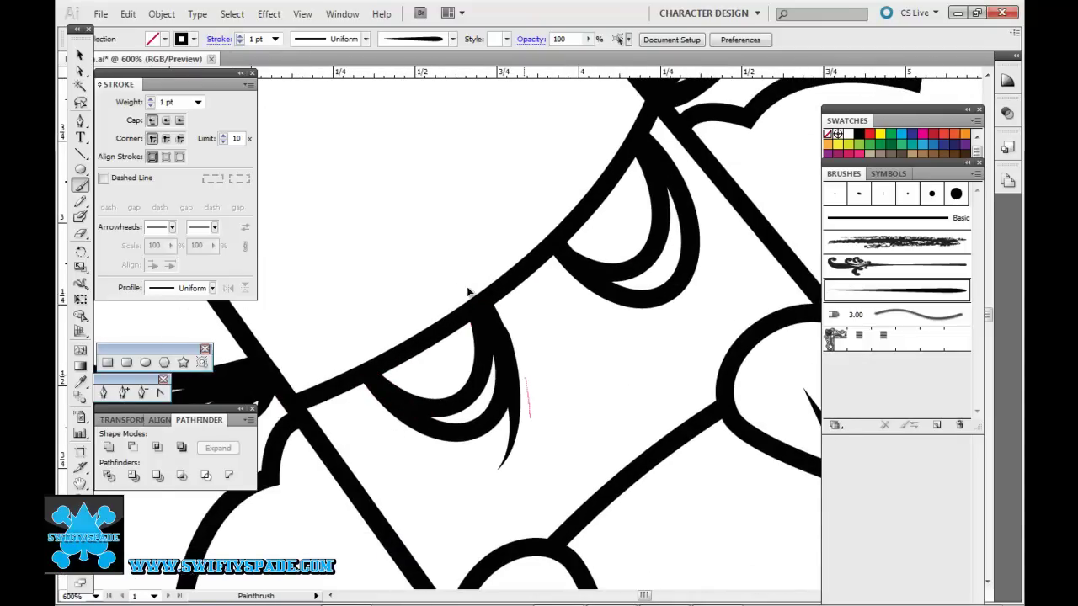
scroll(583, 292, "up", 2)
- Confirm the adjusted Art Brush Options, apply them to existing lash strokes, and review the character
left_click(684, 132)
left_click(470, 336)
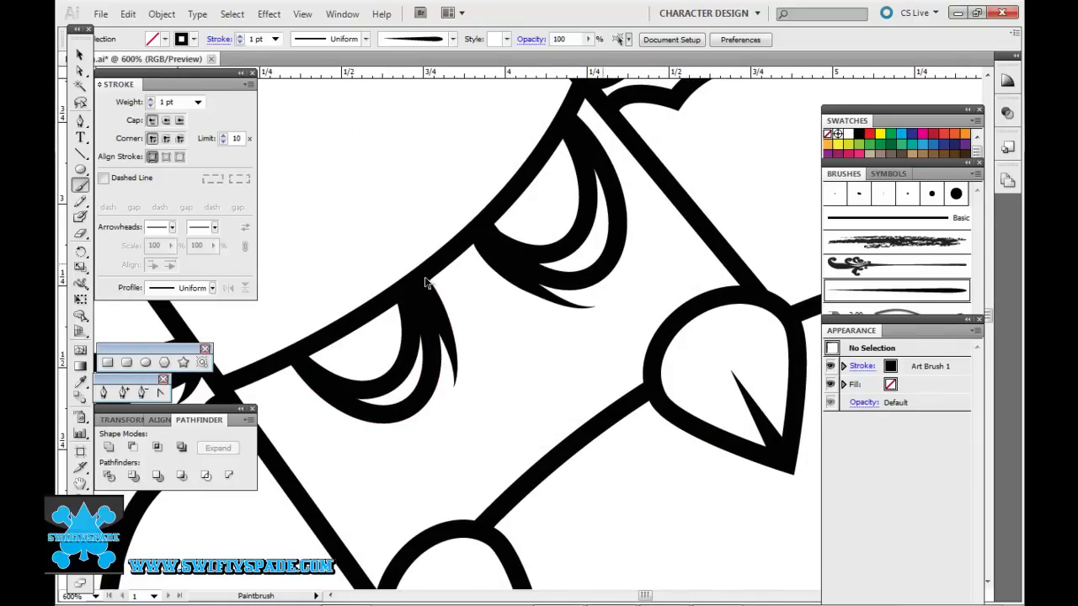
key("ctrl+1")
left_click_drag(370, 488, 438, 493)
scroll(422, 497, "down", 3)
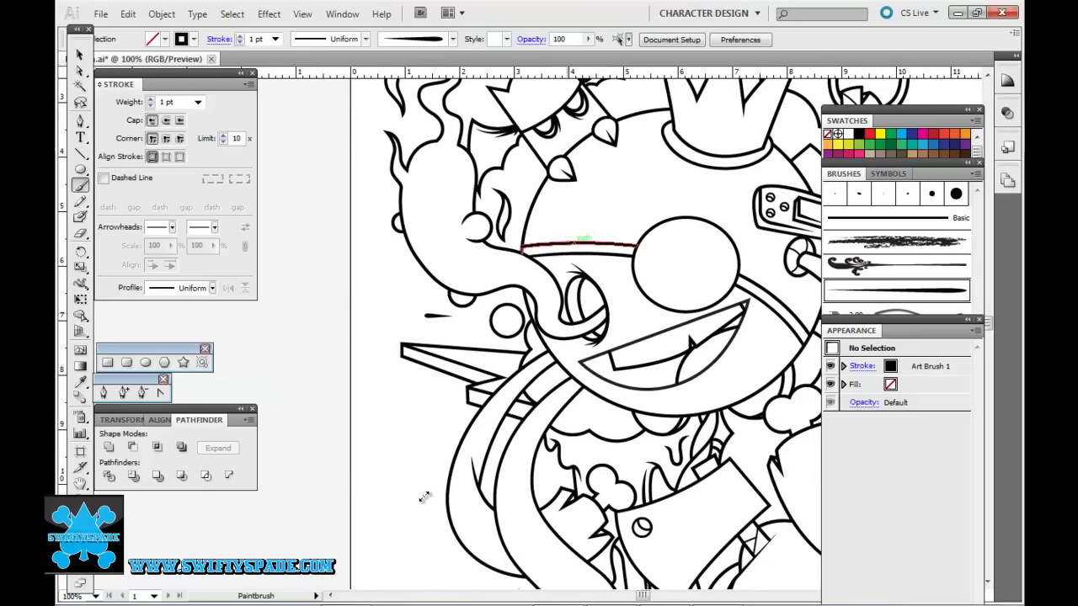
scroll(423, 497, "down", 5)
scroll(427, 494, "right", 3)
scroll(427, 494, "up", 5)
scroll(515, 535, "up", 3)
scroll(517, 505, "up", 3, "alt")
scroll(522, 493, "up", 2, "alt")
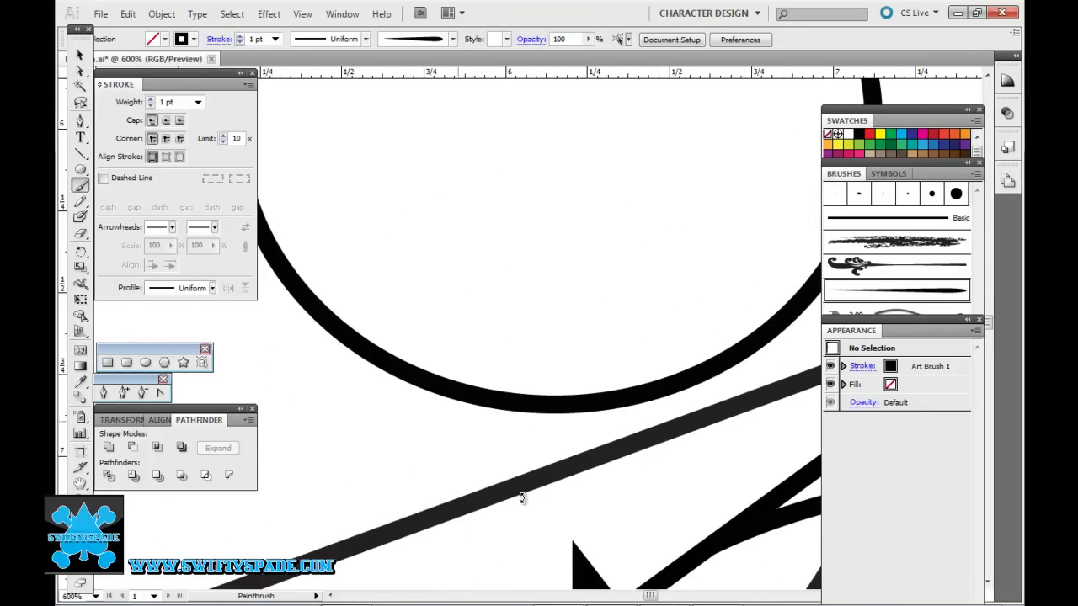
- Try a tapered stroke along the circle's edge, then undo it
left_click_drag(504, 434, 503, 434)
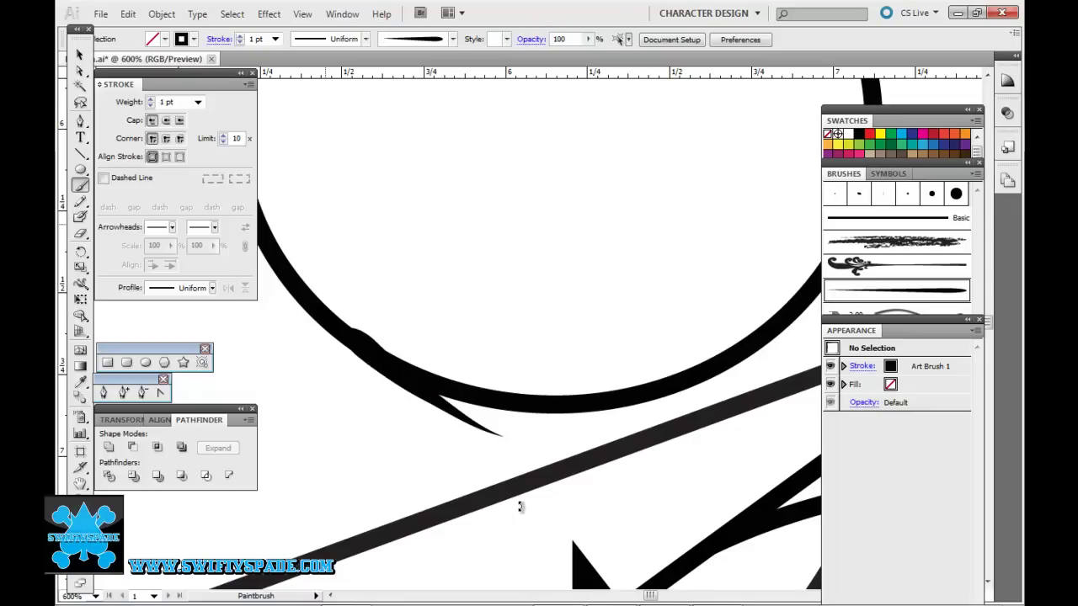
key("alt")
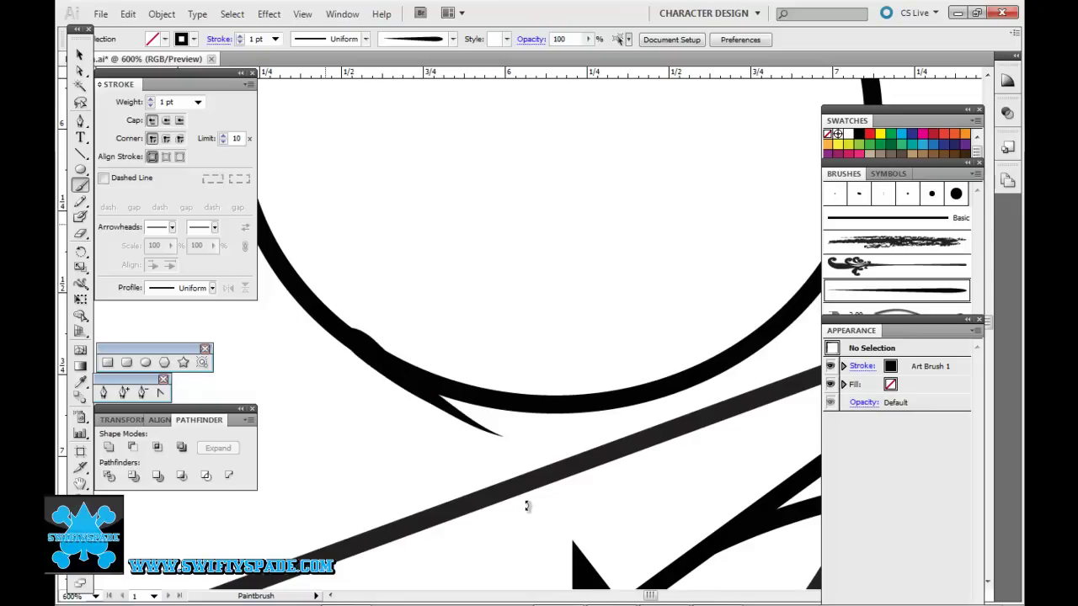
key("ctrl+z")
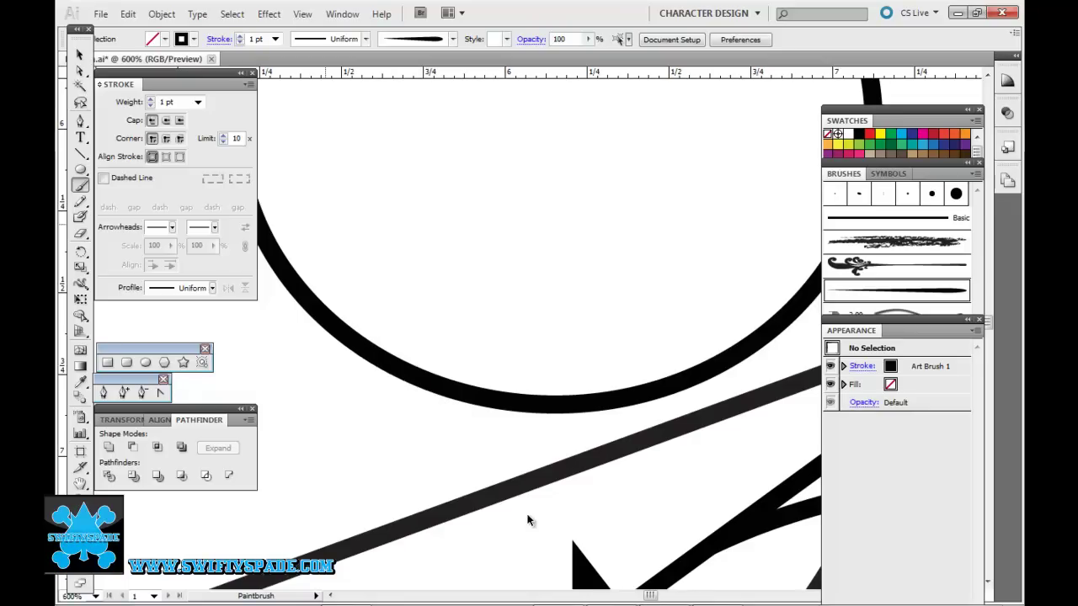
scroll(476, 455, "down", 3)
- Paint a tapered accent stroke inside the crown's right spike
scroll(390, 486, "up", 2)
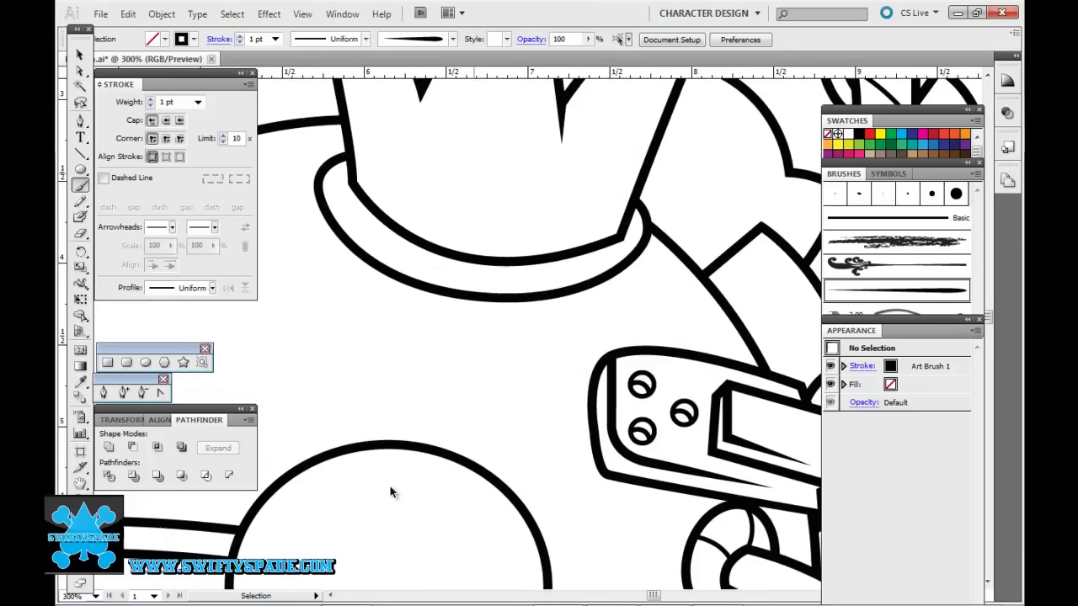
left_click_drag(734, 304, 508, 349)
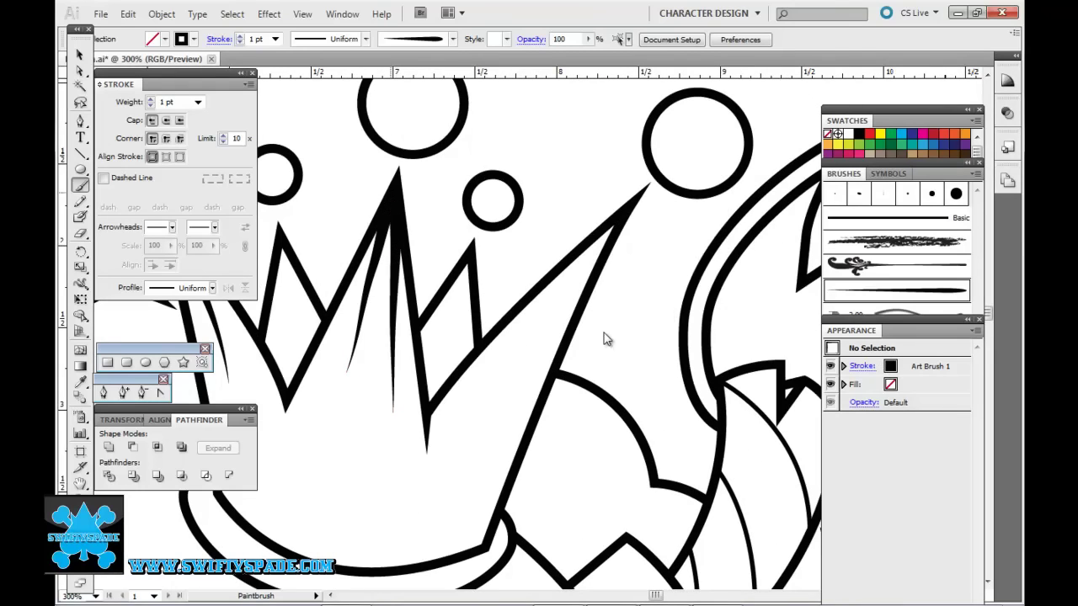
left_click_drag(604, 339, 479, 374)
left_click_drag(515, 229, 376, 444)
scroll(446, 173, "left", 5)
scroll(445, 173, "down", 2)
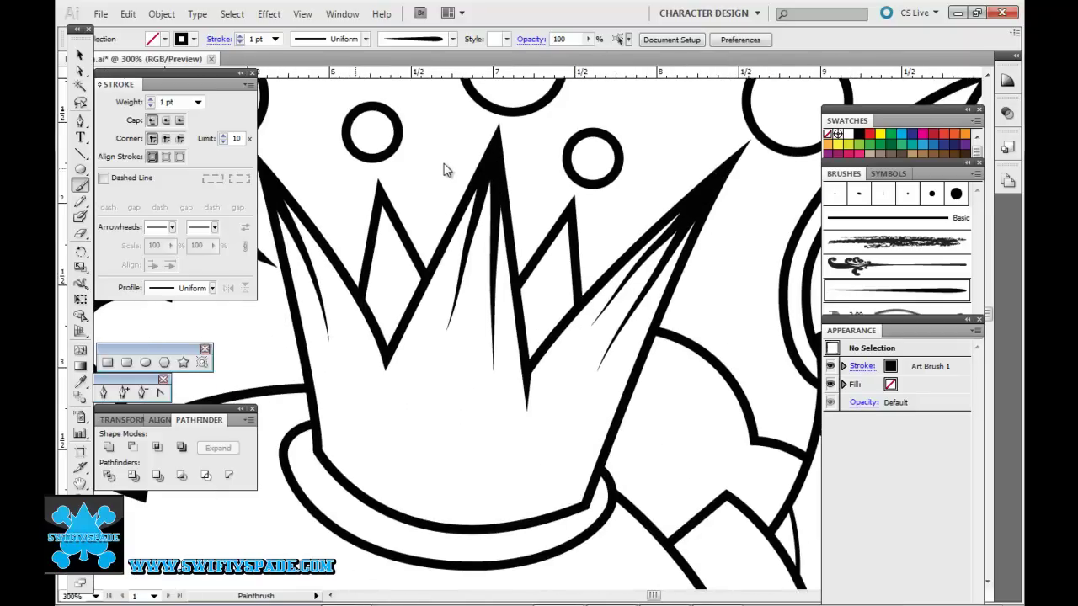
- Add tapered accents inside the crown's left and middle spikes
left_click_drag(399, 238, 389, 289)
scroll(651, 149, "right", 2)
scroll(651, 149, "up", 2)
mouse_move(492, 278)
left_mouse_down()
mouse_move(480, 362)
mouse_move(455, 371)
left_mouse_up()
scroll(529, 270, "down", 3)
scroll(528, 270, "left", 1)
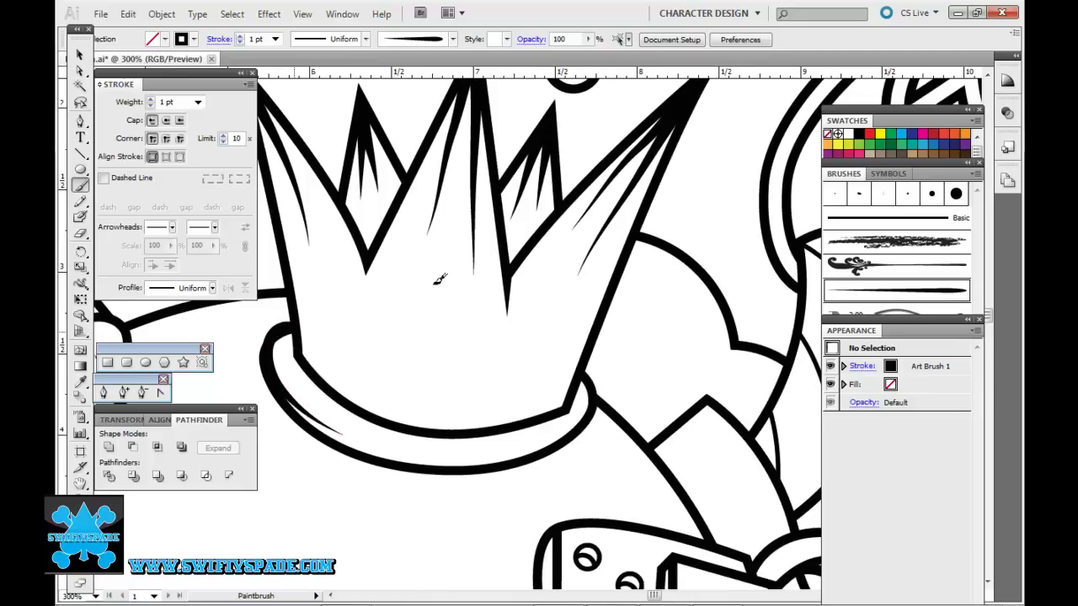
- Redo the brim strokes, painting tapered lines along its left edge and right inner edge
key("ctrl+z")
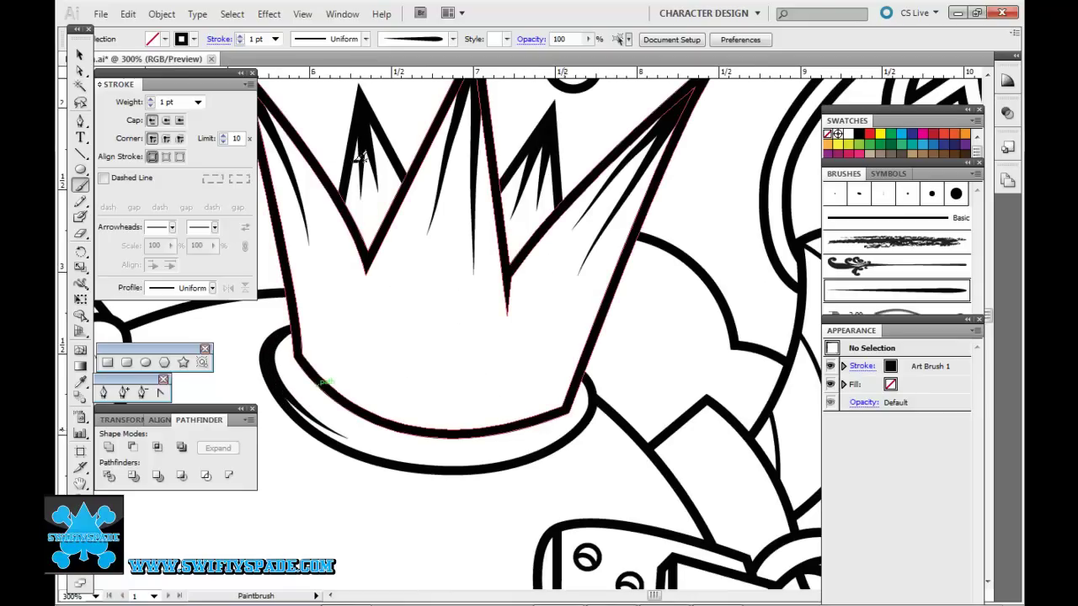
left_click_drag(372, 126, 408, 152)
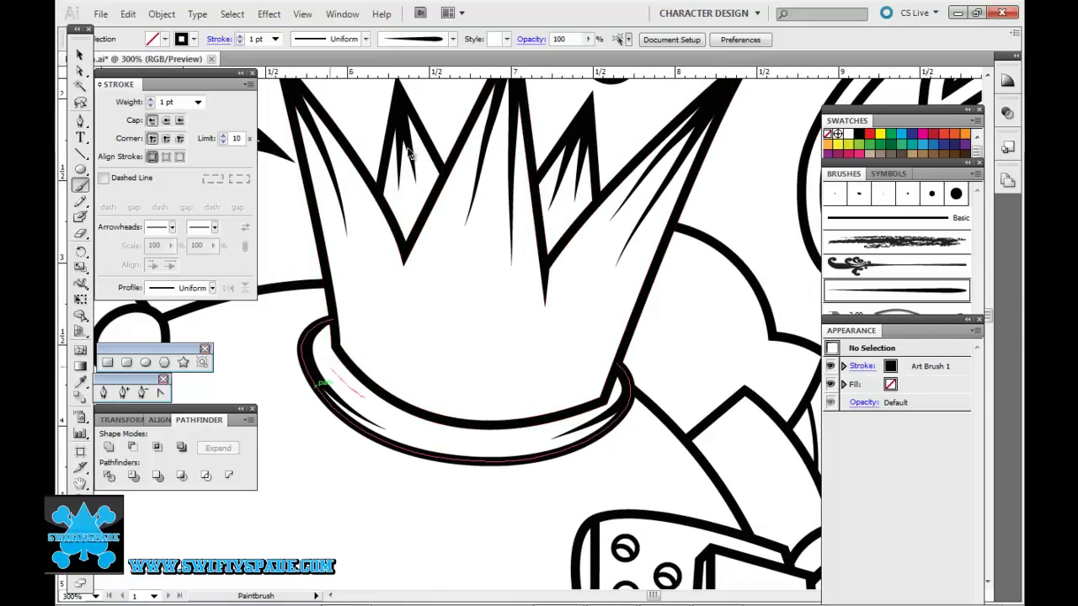
scroll(385, 481, "down", 3)
scroll(447, 372, "up", 3)
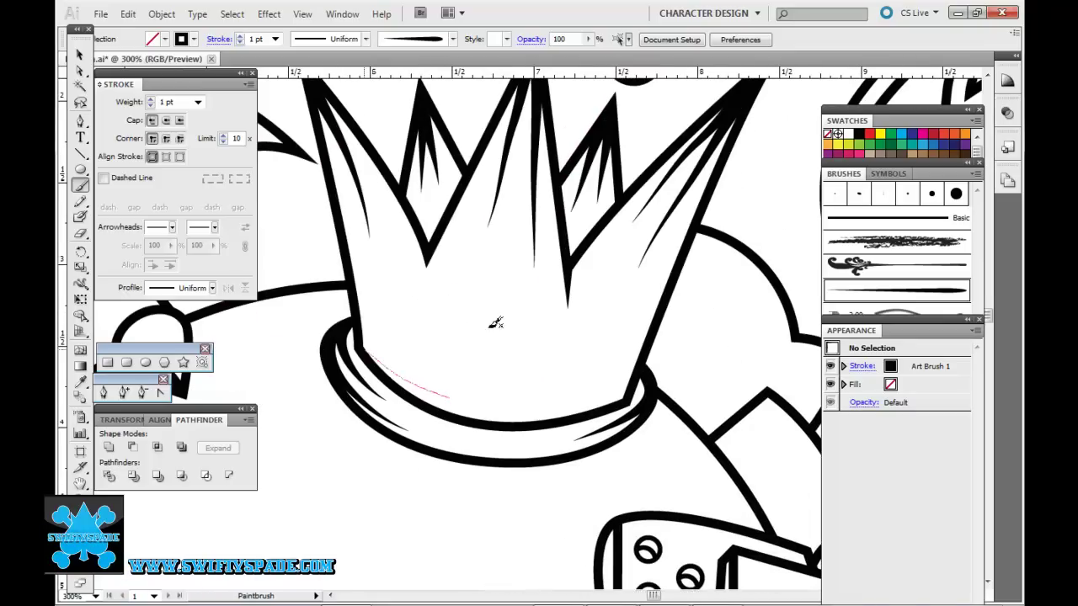
left_click_drag(523, 411, 623, 394)
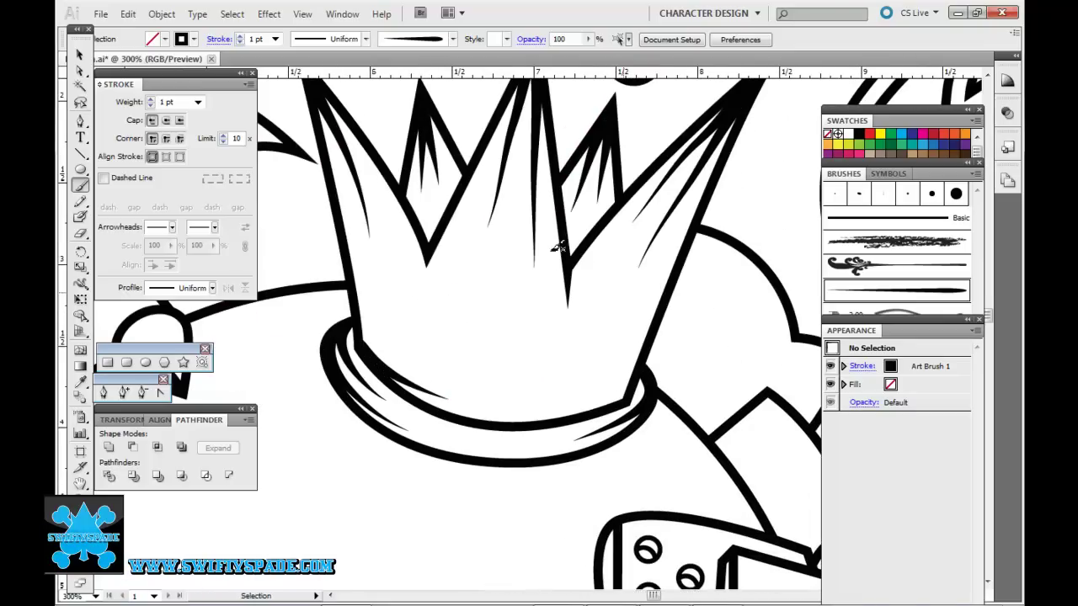
scroll(638, 260, "down", 3)
scroll(463, 320, "down", 3)
- Try two tapered strokes near the mouth's tip, then undo them
scroll(525, 368, "down", 3)
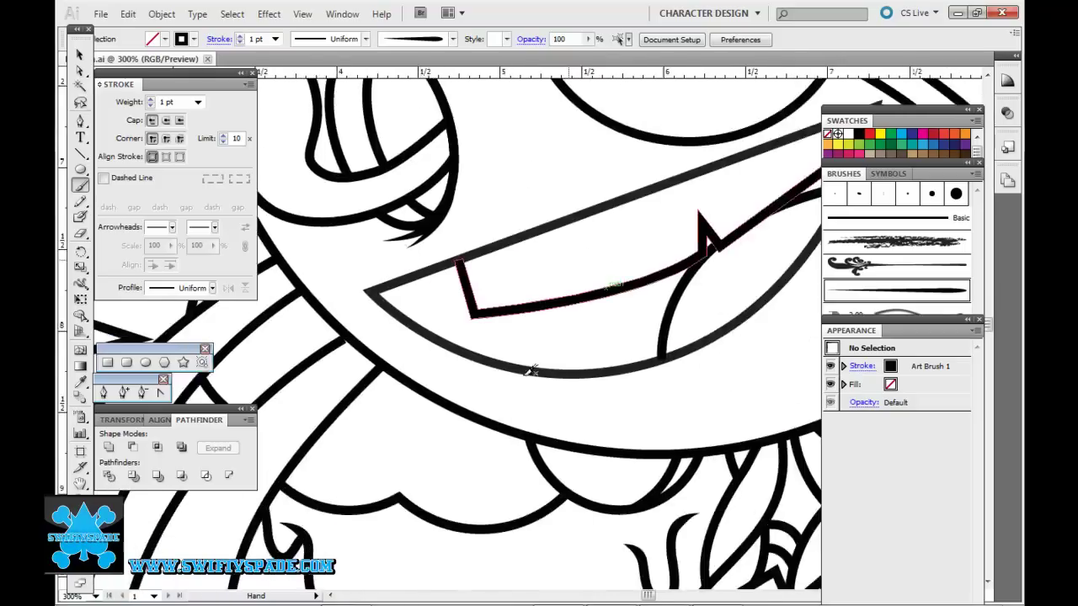
scroll(487, 329, "down", 3)
key("ctrl+z")
left_click_drag(503, 405, 528, 283)
left_click_drag(519, 412, 531, 294)
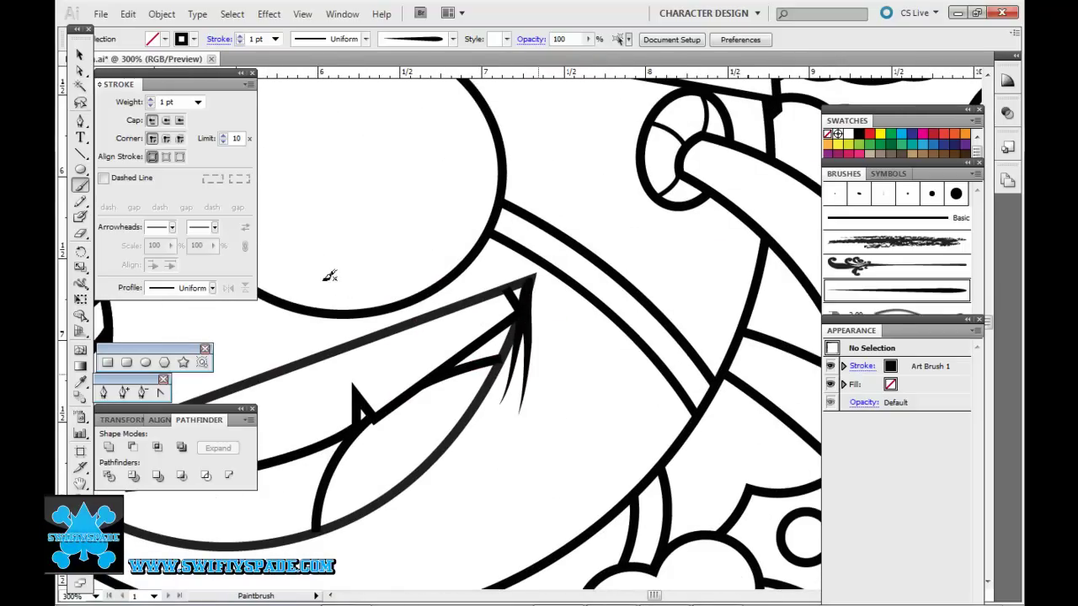
key("ctrl+z")
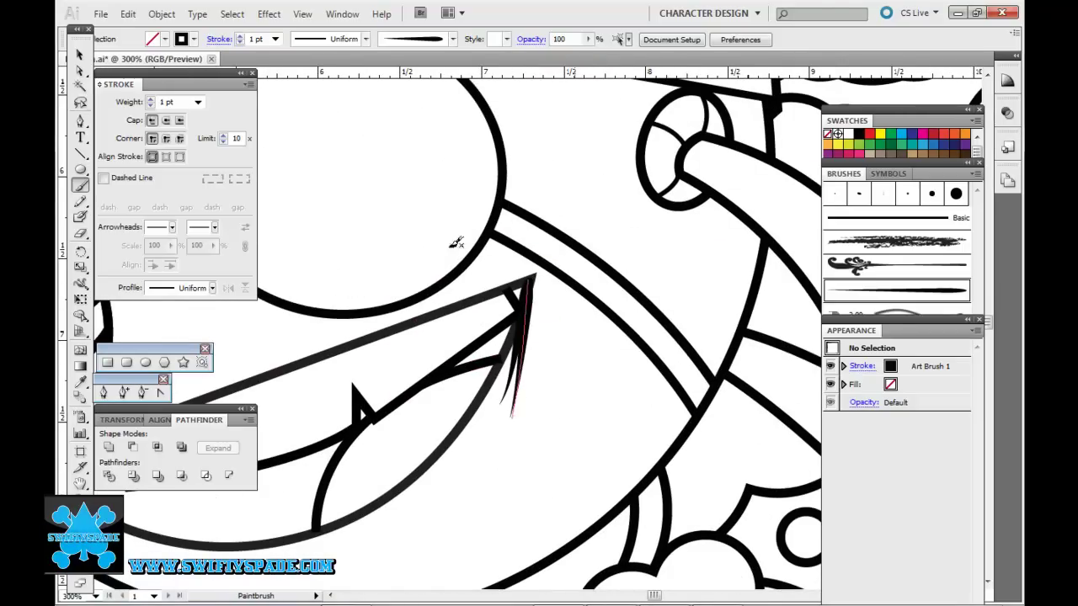
key("ctrl+z")
key("ctrl+z")
- Paint a stroke along the nose's right side and a tapered accent inside the shape
scroll(505, 336, "down", 3)
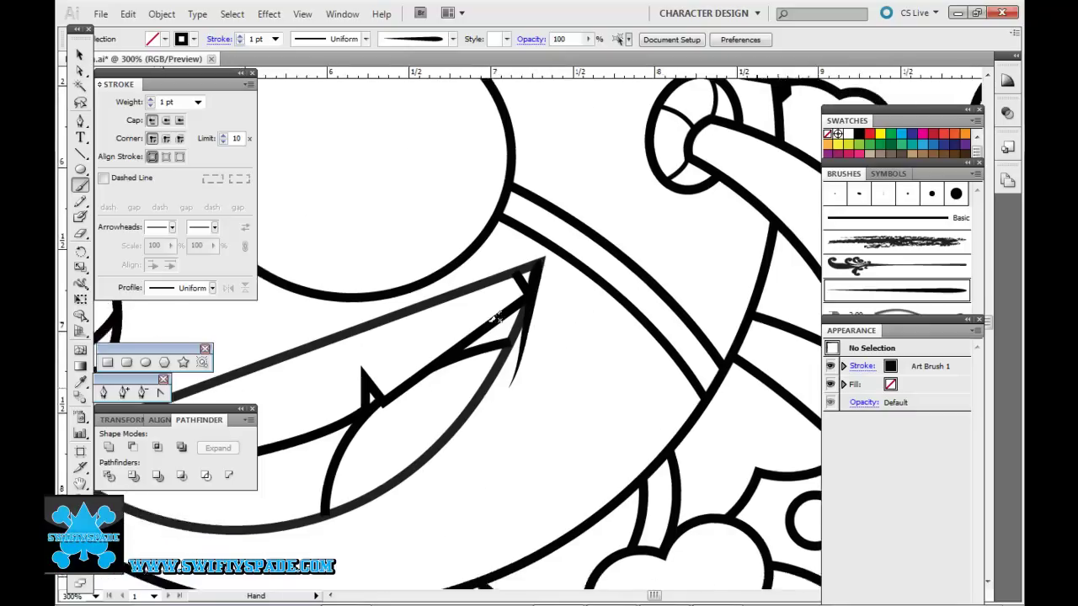
scroll(438, 333, "left", 2)
scroll(582, 257, "down", 2)
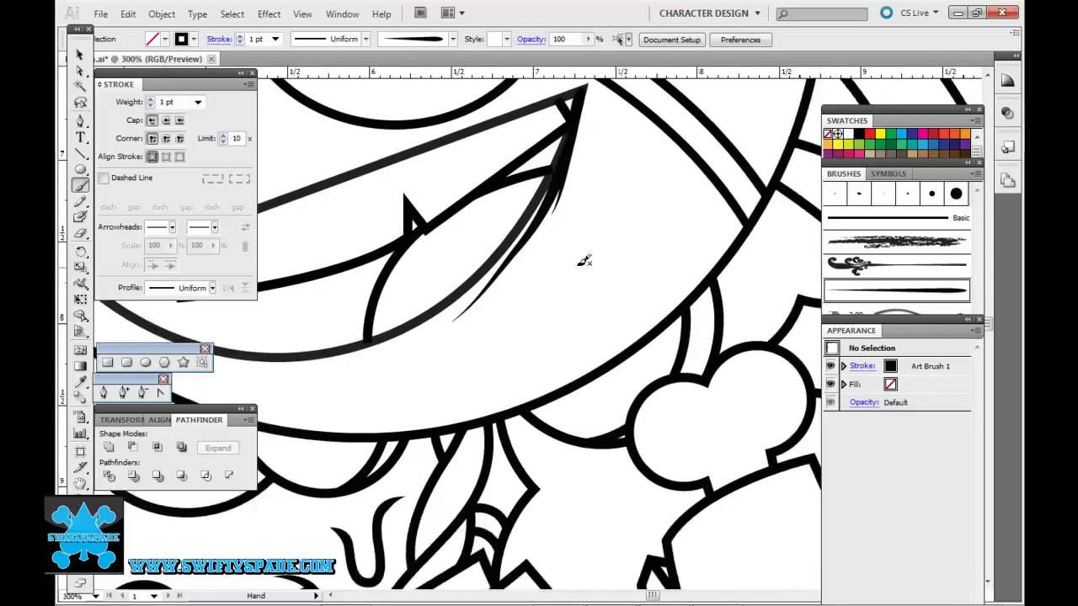
scroll(554, 316, "right", 3)
scroll(554, 315, "up", 1)
scroll(554, 316, "right", 2)
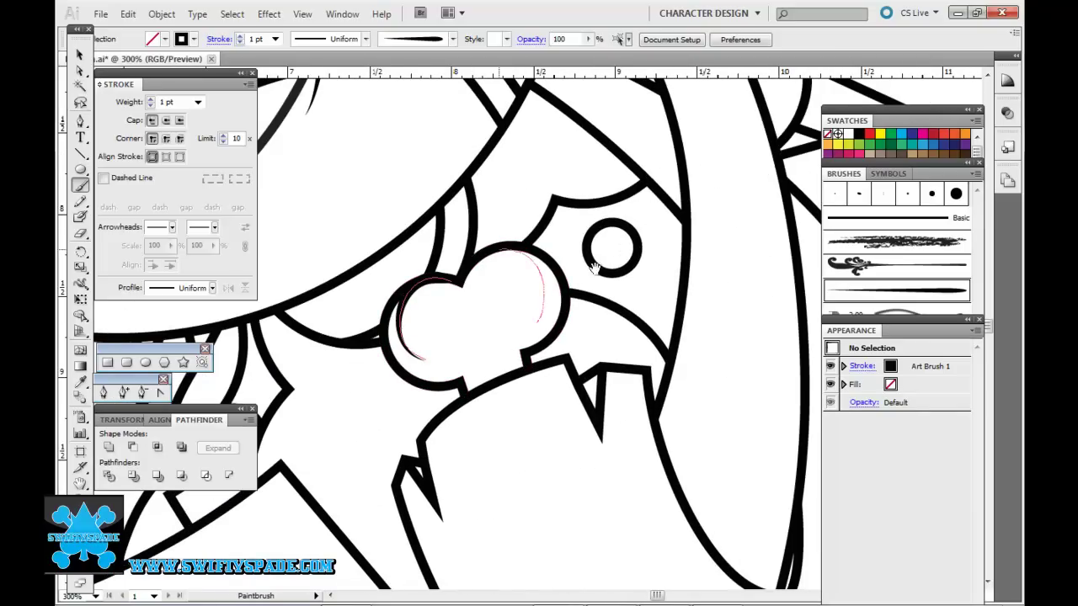
mouse_move(559, 417)
left_mouse_down()
mouse_move(563, 308)
mouse_move(495, 110)
left_mouse_up()
left_click_drag(638, 281, 554, 358)
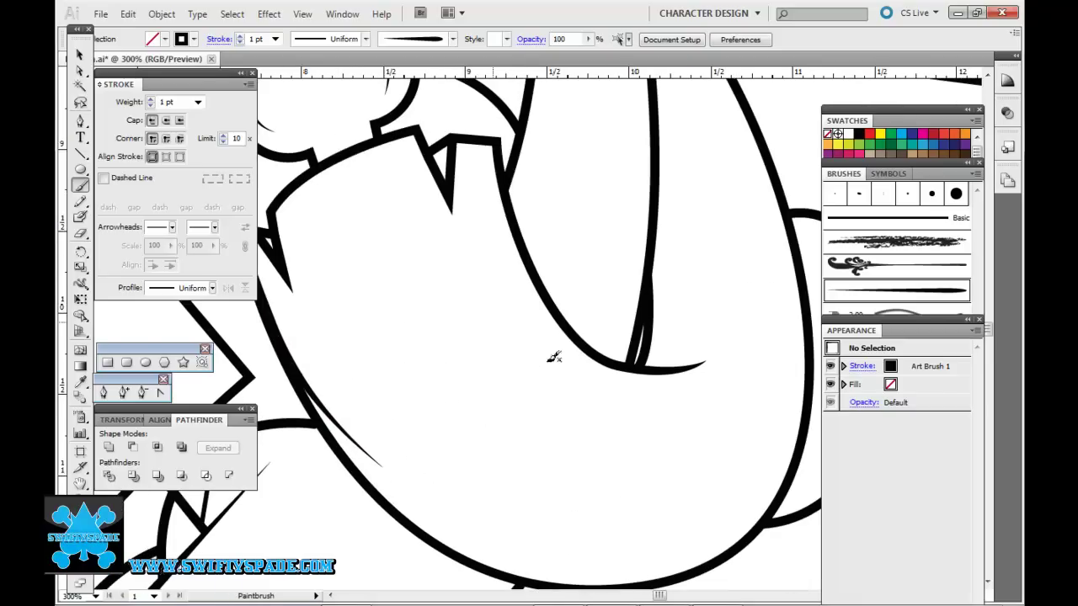
- Add three more thin tapered accents along the inner curves
left_click_drag(443, 195, 482, 320)
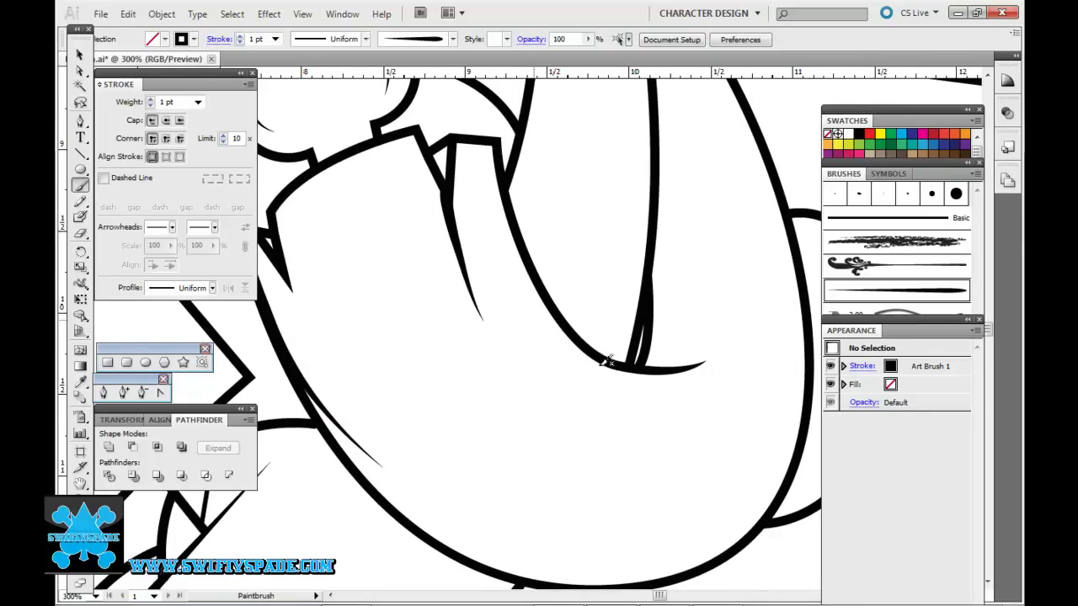
mouse_move(779, 350)
left_mouse_down()
mouse_move(649, 296)
mouse_move(623, 387)
left_mouse_up()
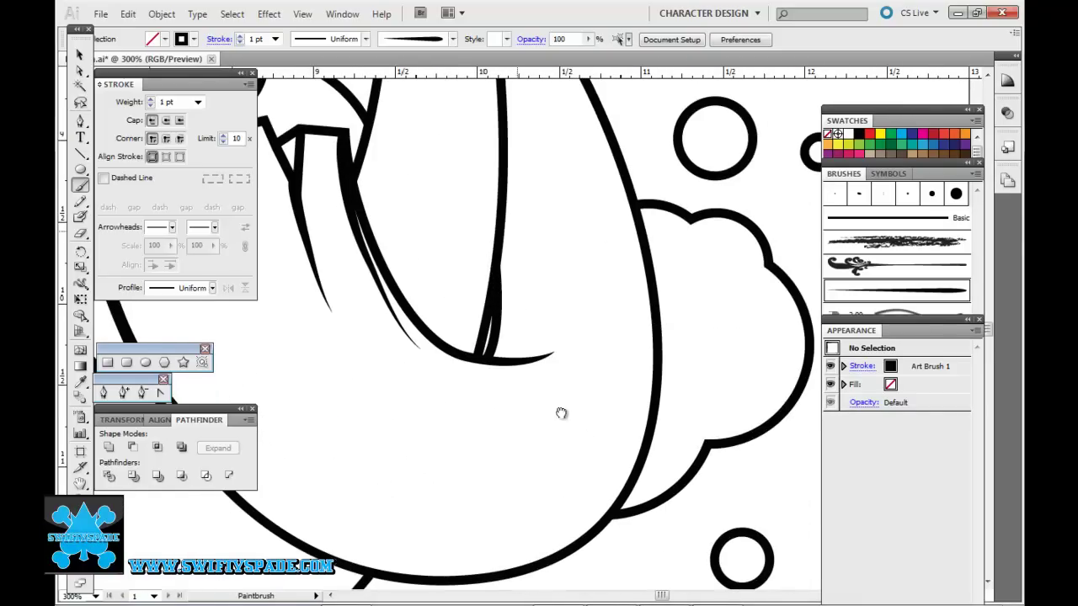
left_click_drag(524, 249, 505, 356)
scroll(548, 388, "down", 2)
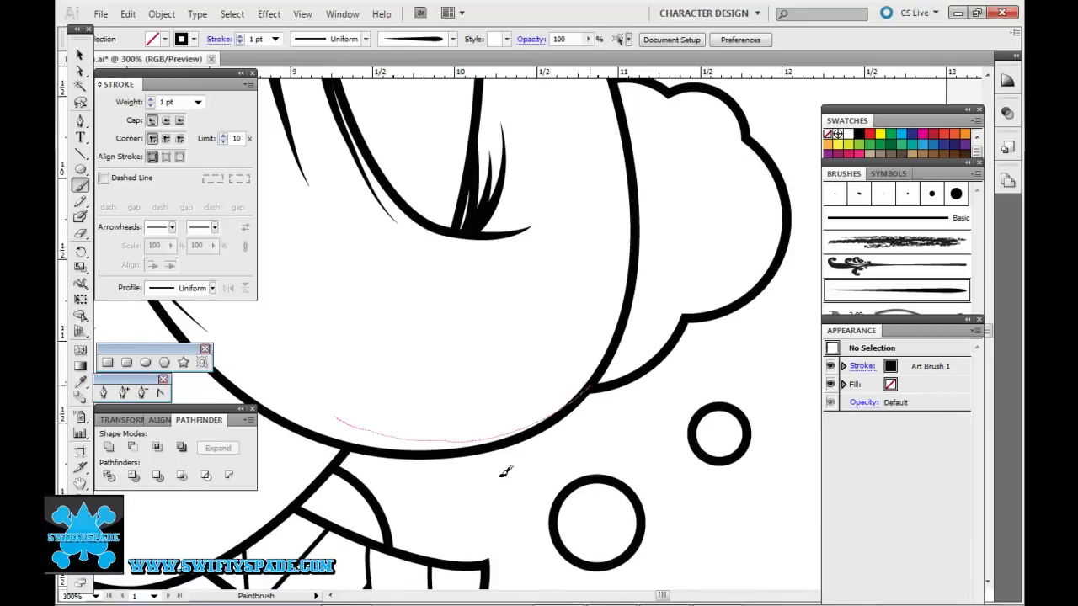
scroll(514, 421, "up", 5)
- Paint small accent strokes along the curved outline, then move over to the mouth and tongue
mouse_move(520, 396)
left_mouse_down()
mouse_move(497, 320)
mouse_move(625, 276)
left_mouse_up()
left_click_drag(523, 334, 522, 345)
left_click_drag(521, 357, 537, 428)
left_click_drag(529, 367, 495, 292)
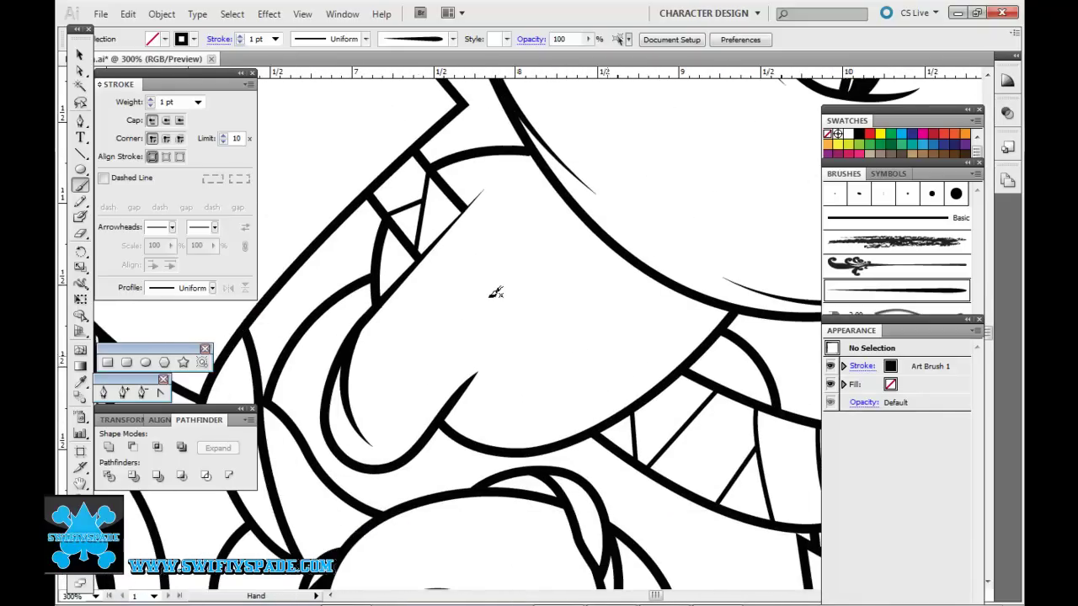
left_click_drag(560, 337, 482, 330)
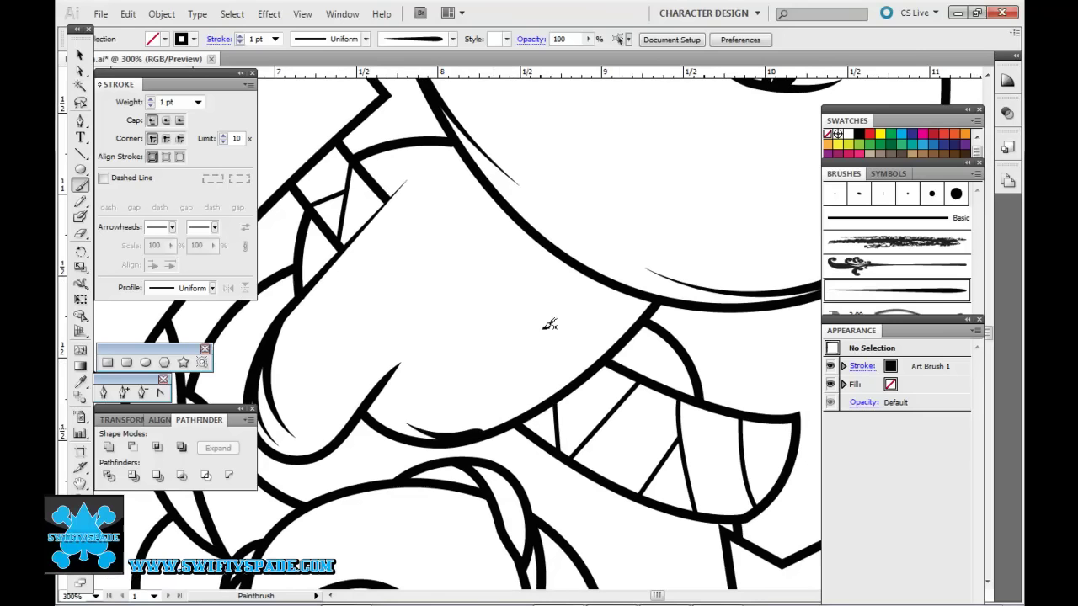
left_click_drag(599, 150, 870, 292)
scroll(435, 176, "left", 5)
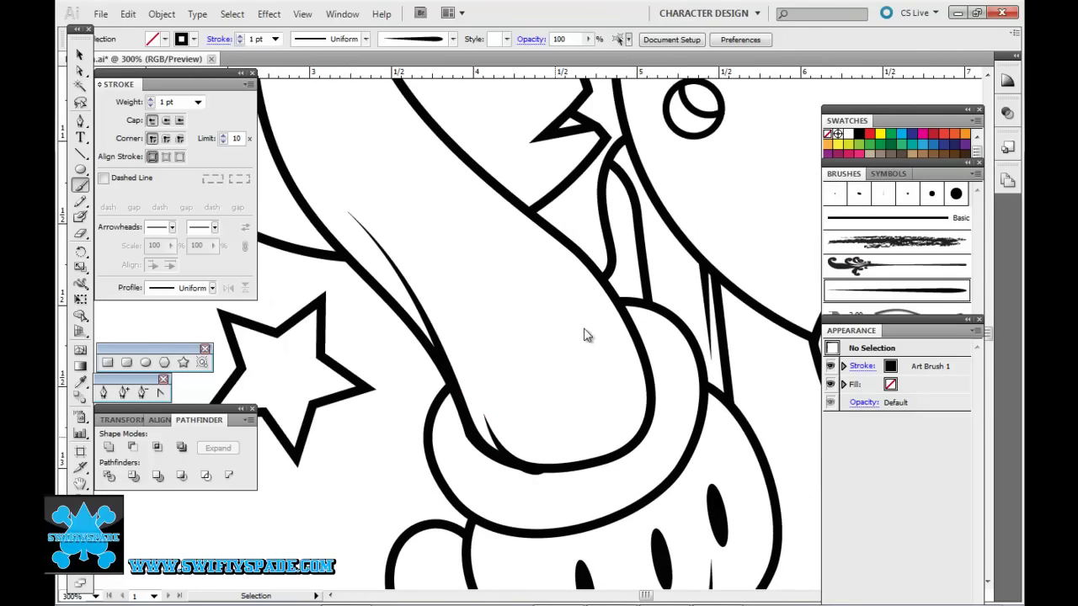
- Inspect the curved outline path, then paint a tapered highlight stroke inside the tongue
scroll(587, 335, "down", 10)
key("a")
left_click(452, 397)
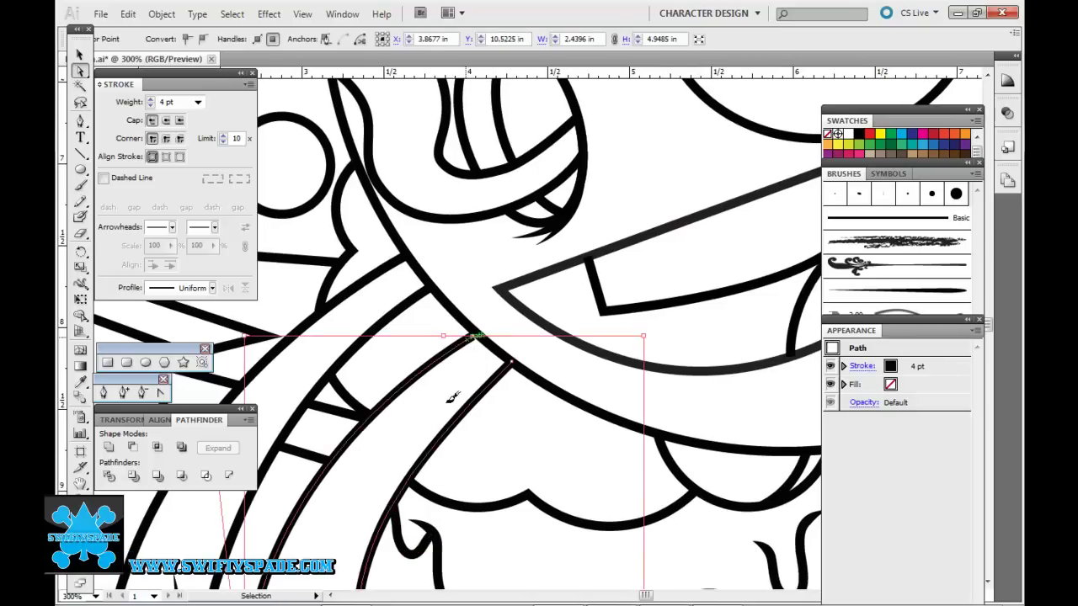
key("b")
scroll(448, 266, "down", 5)
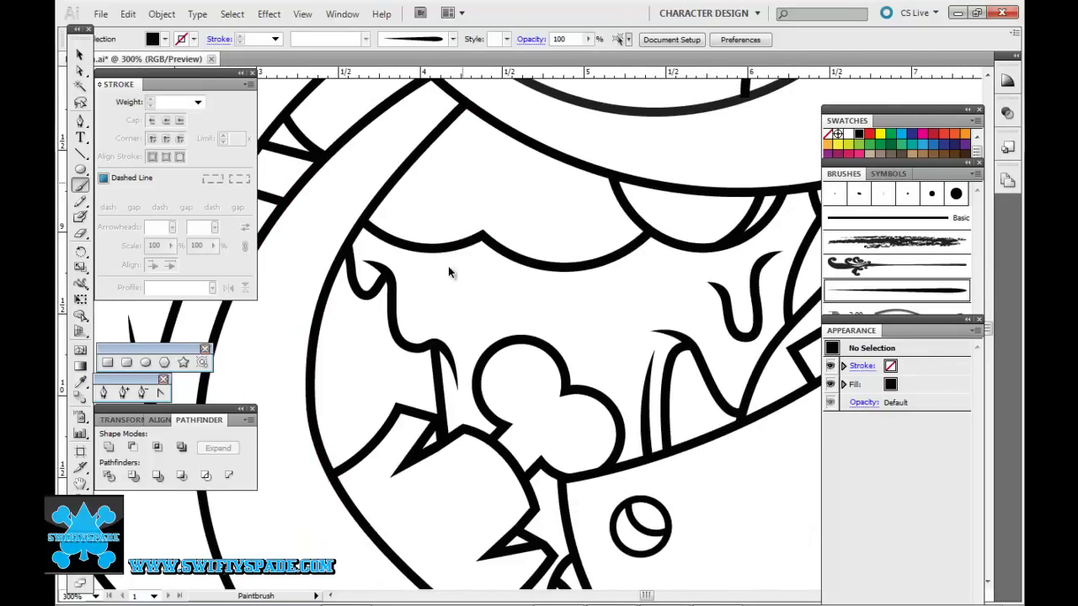
scroll(431, 292, "down", 5)
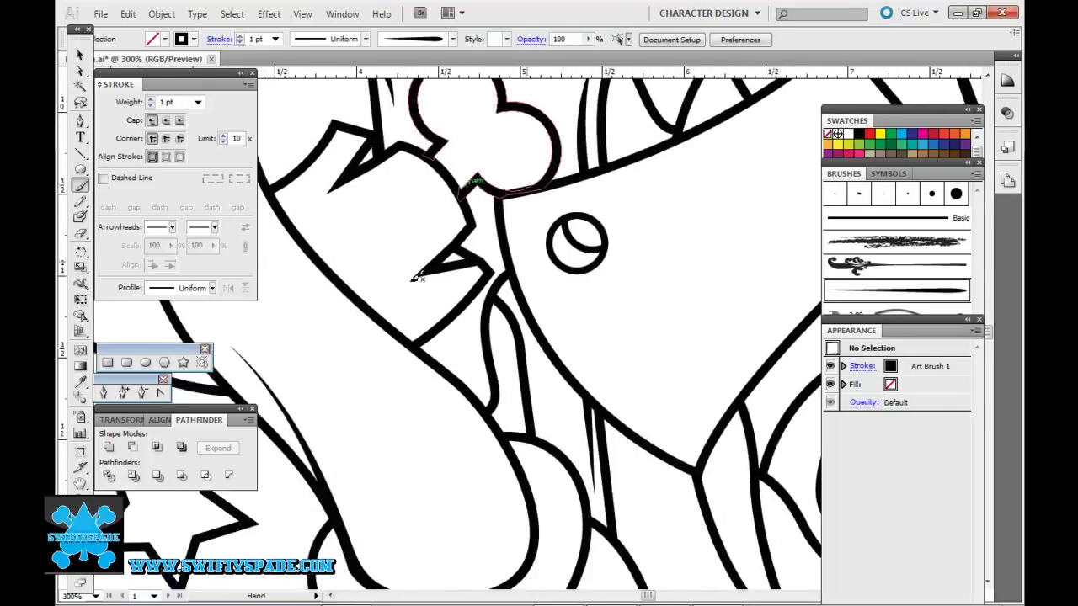
scroll(524, 310, "right", 3)
left_click_drag(462, 348, 446, 253)
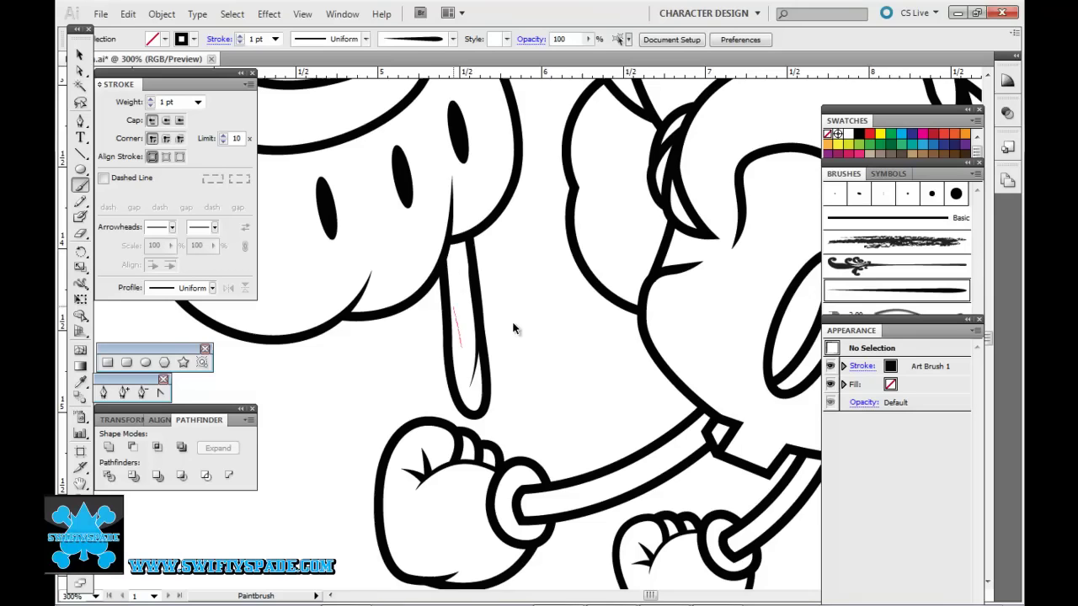
scroll(450, 337, "down", 10)
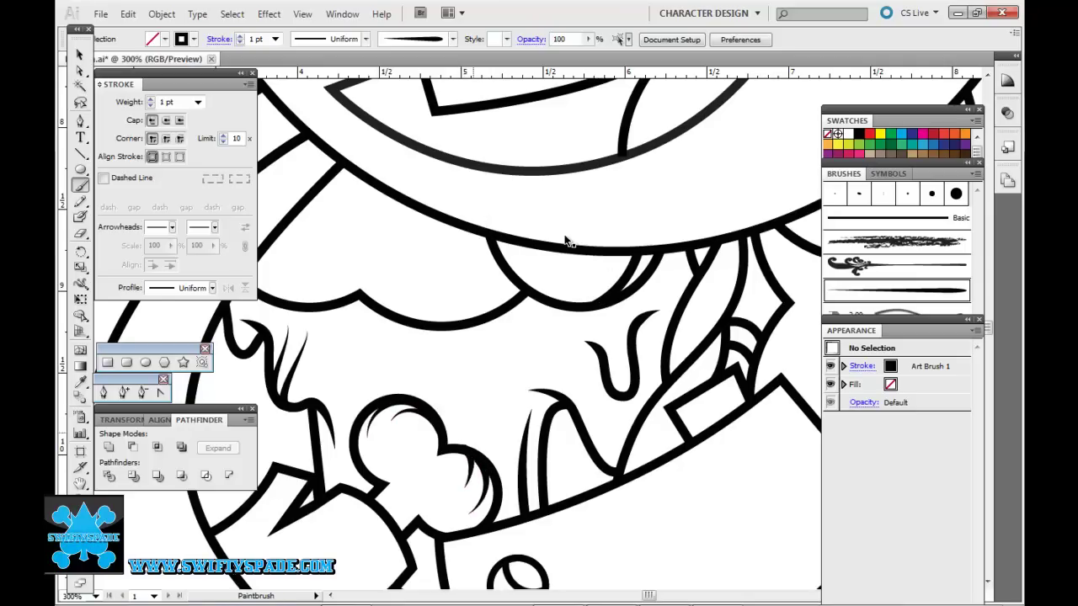
left_click_drag(498, 484, 579, 240)
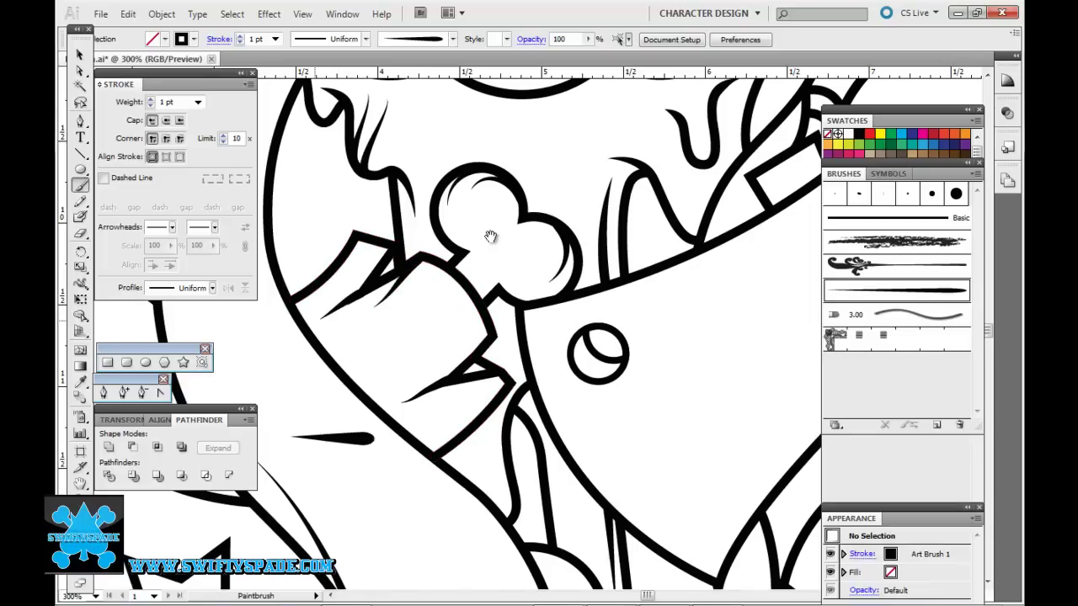
- Turn the black tapered stroke into a new Art Brush and delete the original stroke
key("v")
left_click(332, 439)
left_click_drag(332, 439, 893, 368)
left_click(471, 345)
left_click(674, 301)
left_click(683, 133)
key("Delete")
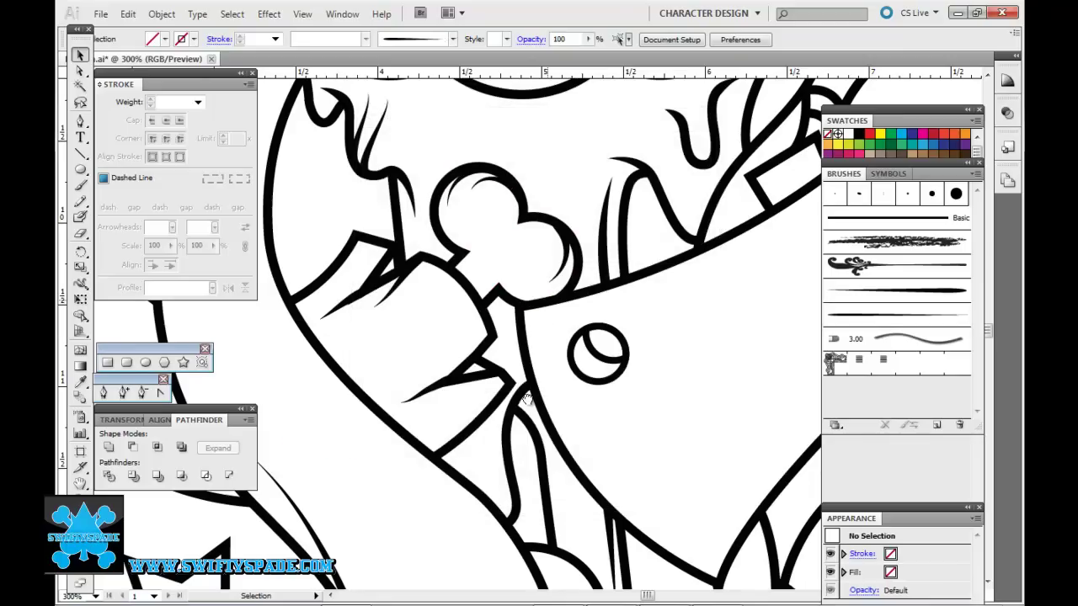
- Paint a tapered art-brush stroke along the nose outline, undoing a trial stroke on the flap
key("b")
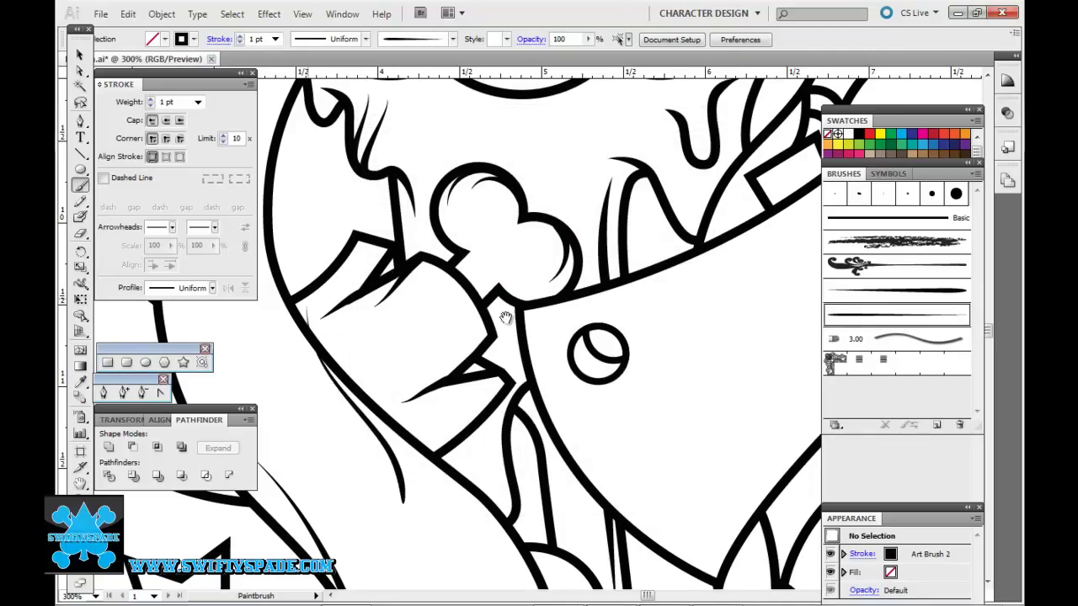
left_click_drag(421, 257, 376, 305)
key("ctrl+z")
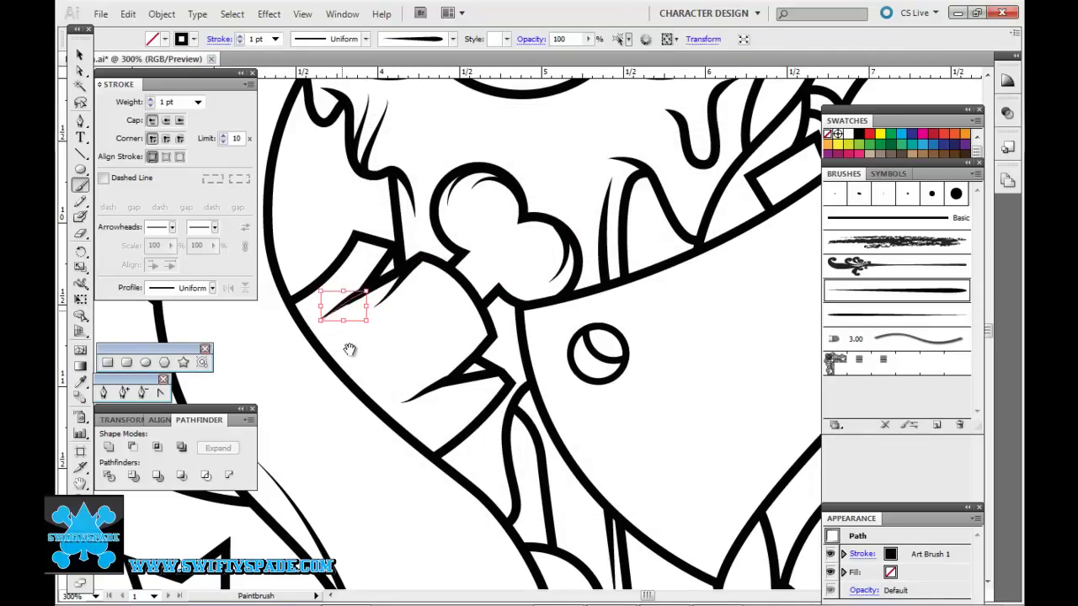
left_click_drag(352, 355, 516, 438)
scroll(466, 419, "right", 3)
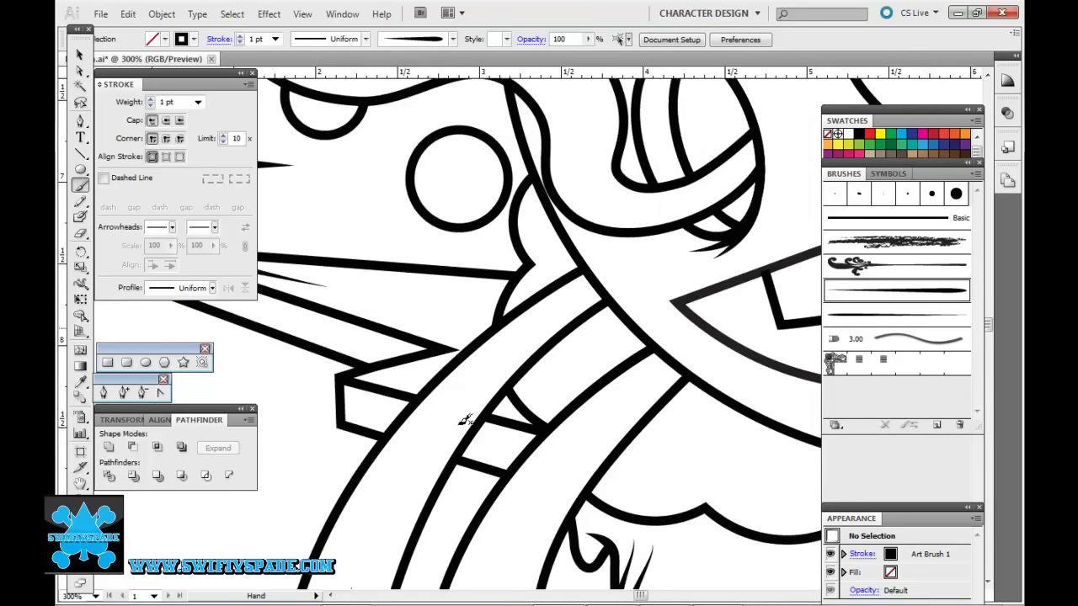
scroll(466, 420, "down", 2)
scroll(466, 419, "up", 5)
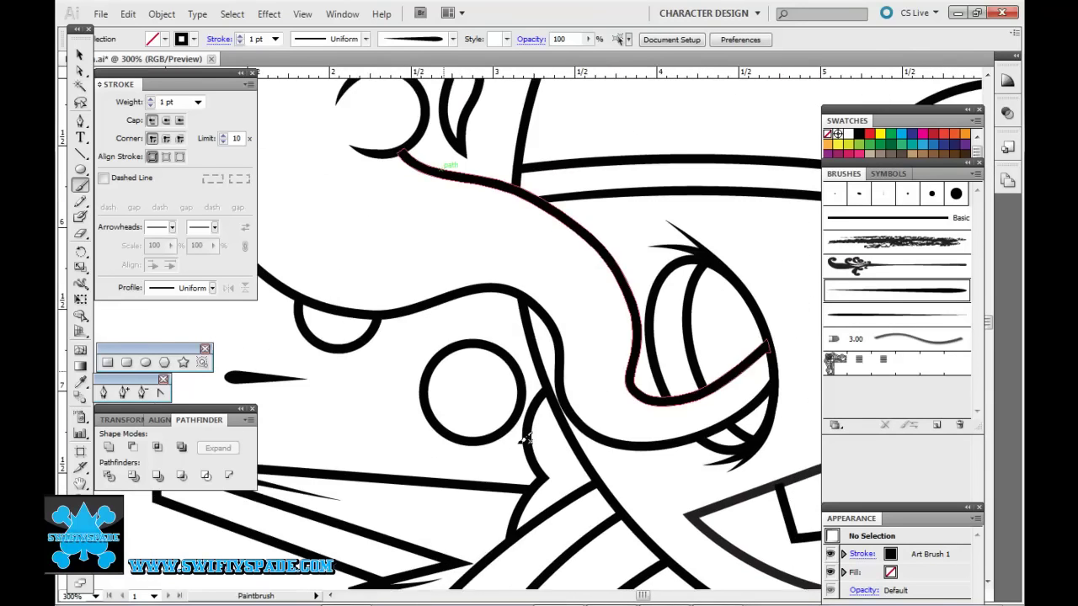
scroll(505, 433, "right", 3)
scroll(439, 396, "up", 5)
scroll(439, 396, "right", 7)
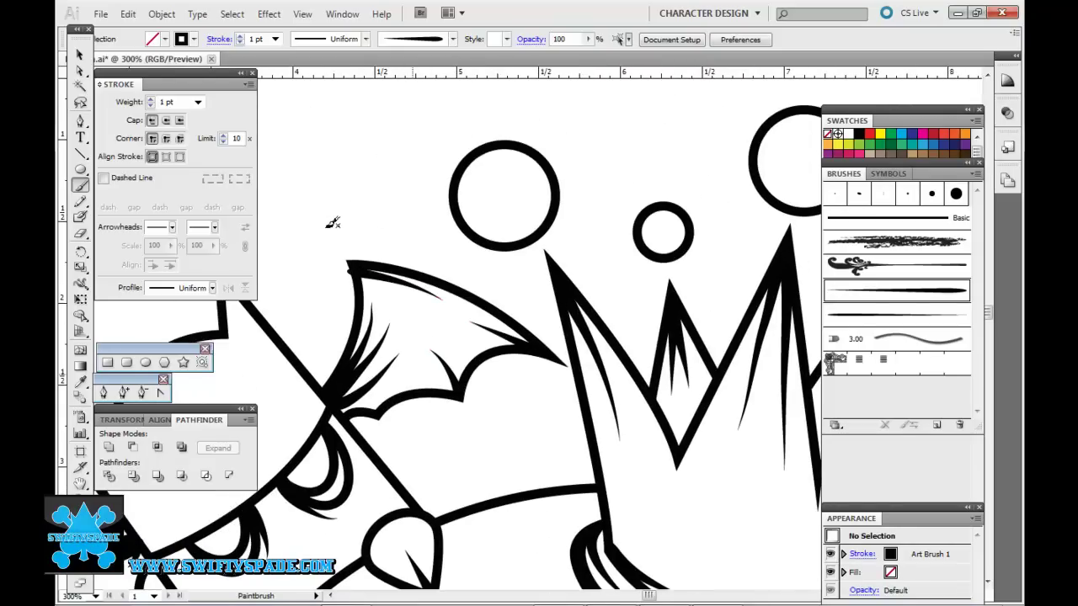
scroll(333, 223, "down", 9)
scroll(332, 223, "left", 12)
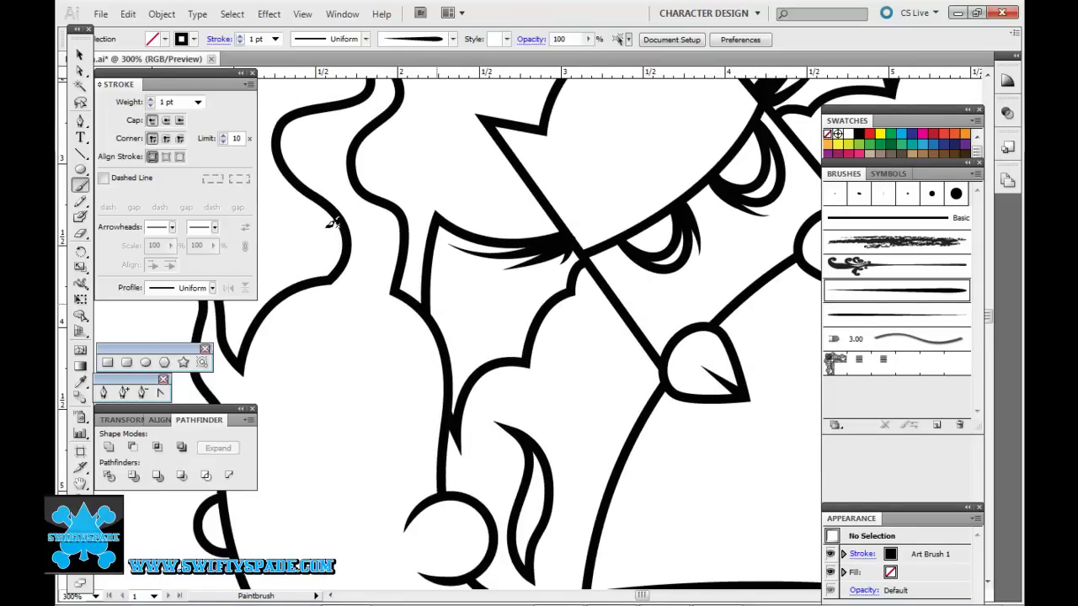
scroll(332, 223, "up", 1)
scroll(333, 222, "right", 2)
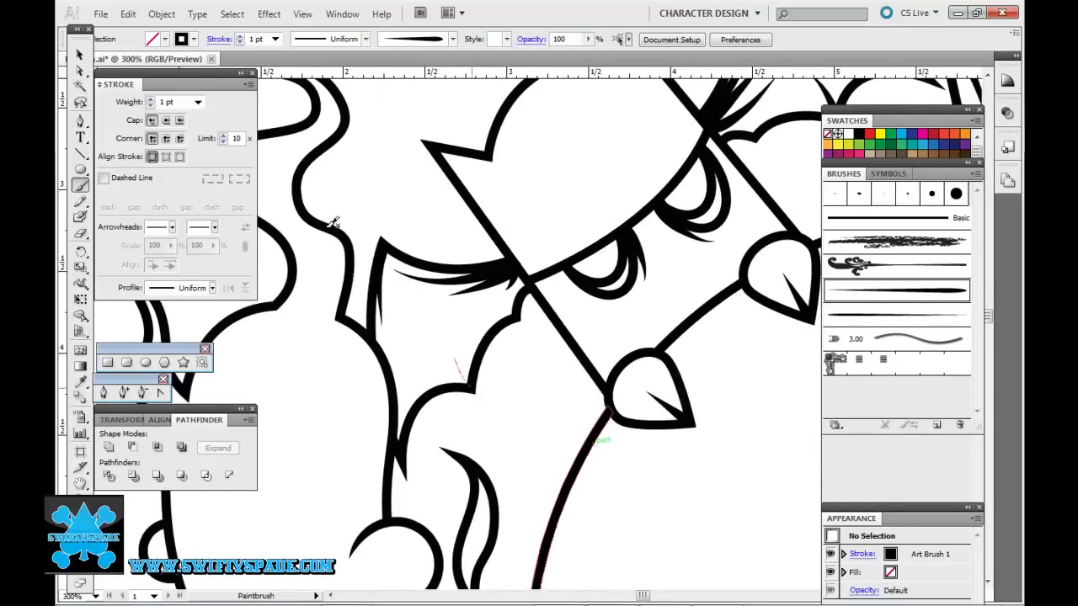
scroll(332, 222, "down", 5)
scroll(333, 222, "down", 5)
scroll(332, 222, "down", 5)
scroll(333, 223, "down", 5)
scroll(332, 222, "right", 4)
scroll(333, 222, "up", 1)
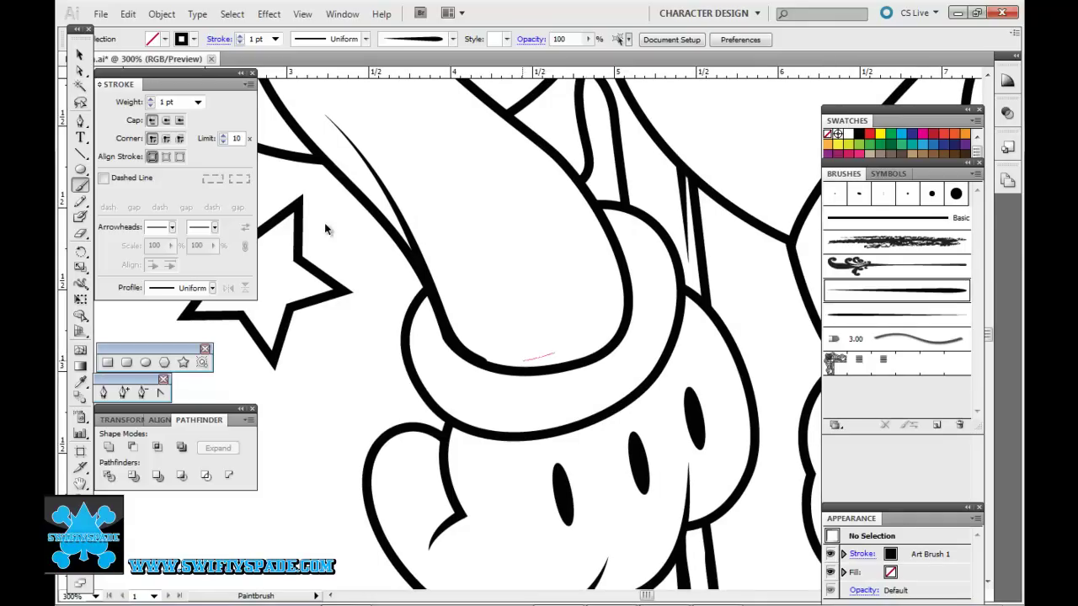
scroll(332, 223, "right", 2)
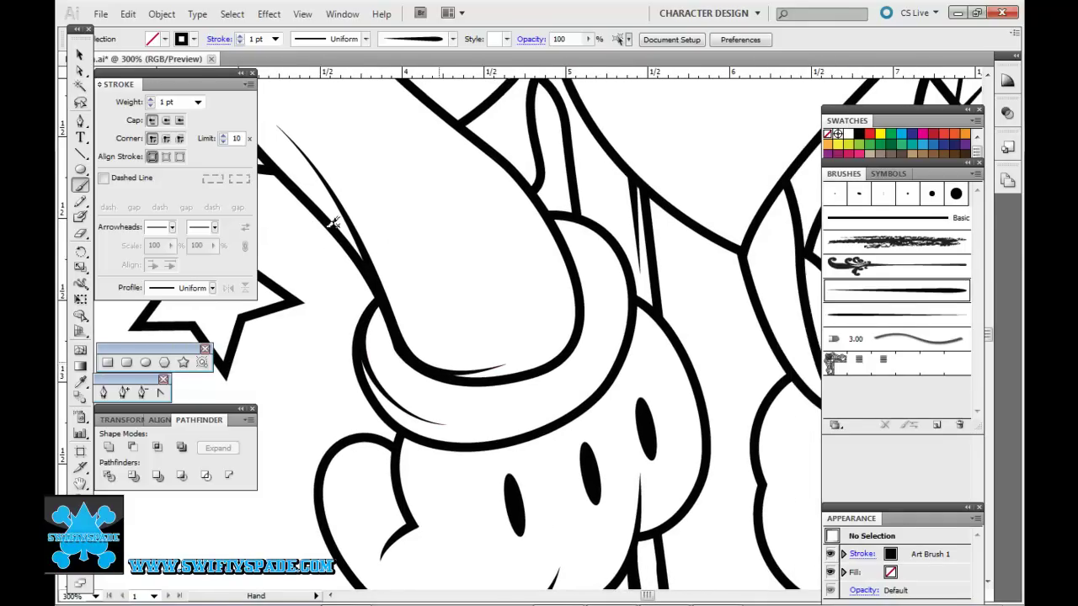
scroll(333, 222, "right", 3)
scroll(332, 223, "up", 2)
mouse_move(261, 101)
left_mouse_down()
mouse_move(487, 381)
mouse_move(521, 394)
left_mouse_up()
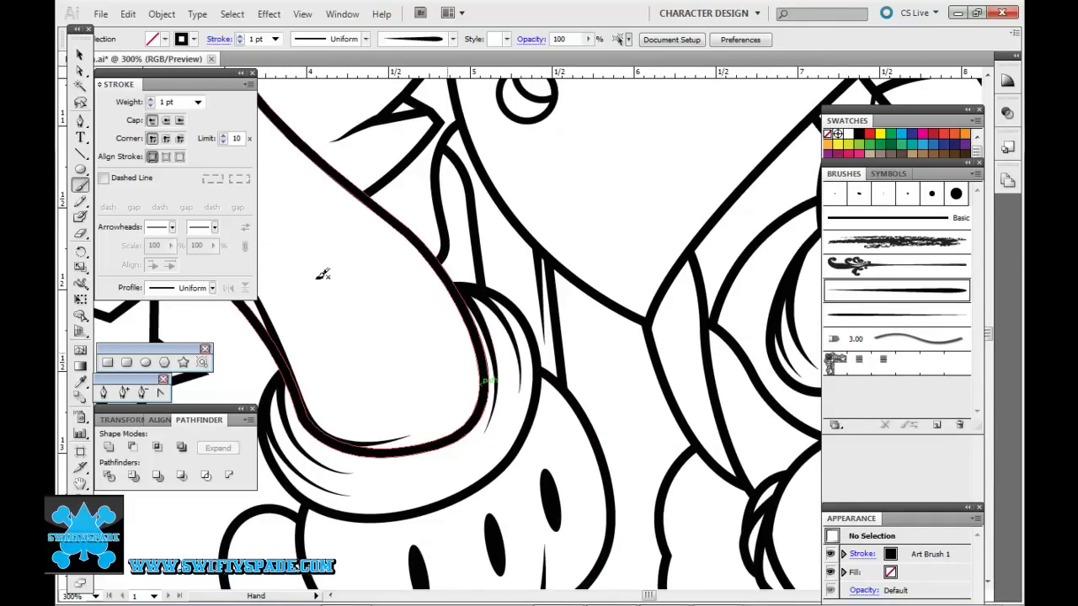
- Paint three tapered accent strokes along the hair strand
scroll(322, 274, "down", 5)
scroll(323, 274, "left", 2)
scroll(509, 150, "right", 3)
scroll(505, 194, "right", 1)
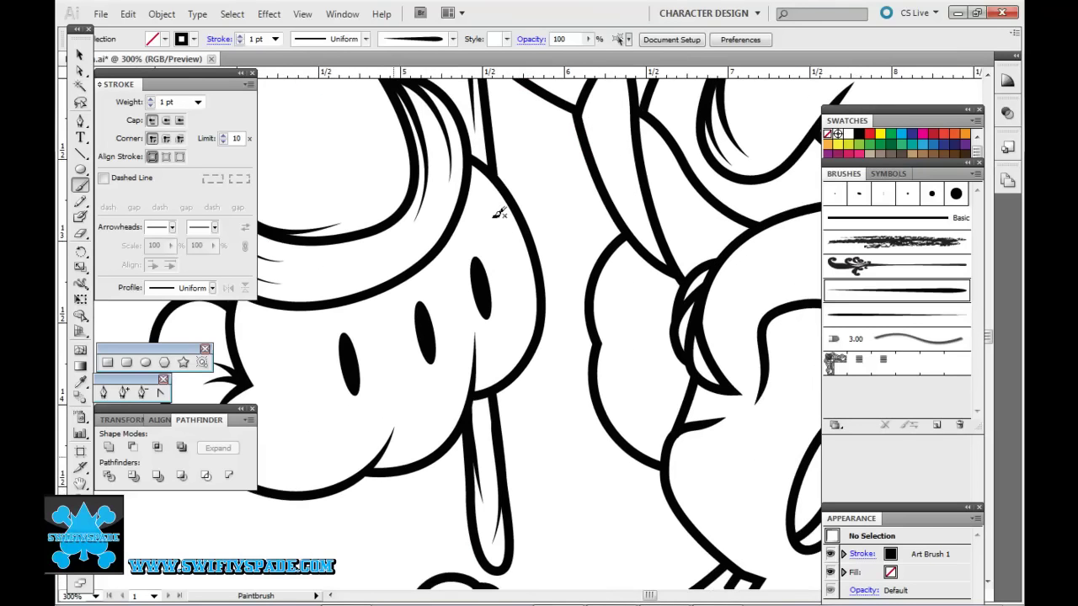
scroll(494, 210, "up", 2)
scroll(426, 269, "right", 2)
scroll(425, 270, "right", 8)
scroll(425, 269, "right", 5)
scroll(425, 269, "right", 4)
scroll(421, 235, "right", 2)
scroll(421, 236, "down", 2)
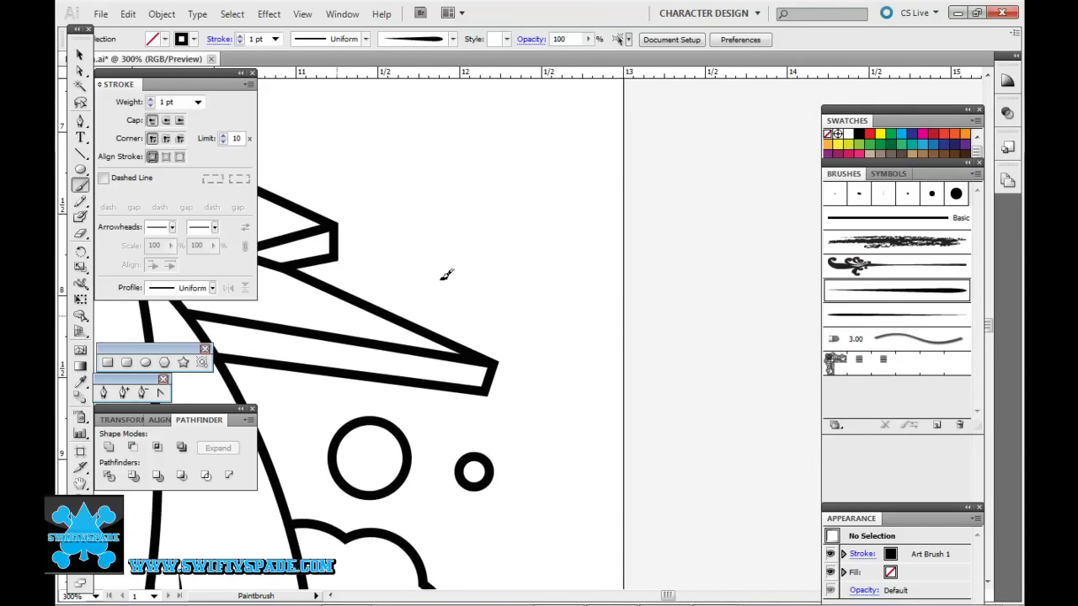
scroll(390, 168, "left", 2)
scroll(378, 168, "up", 1)
scroll(378, 169, "left", 2)
scroll(378, 168, "up", 1)
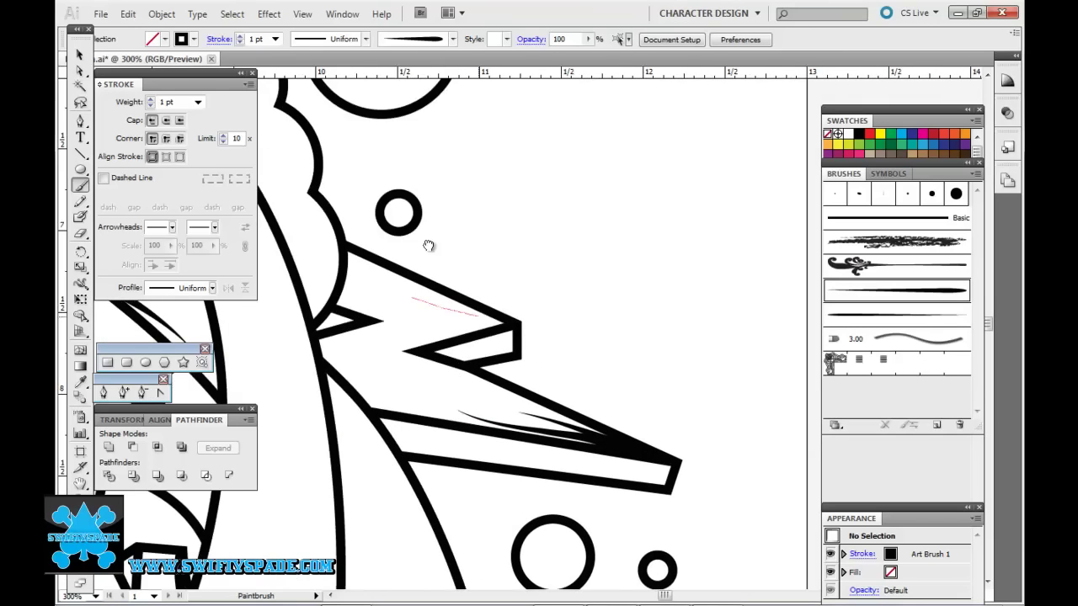
scroll(379, 186, "left", 5)
scroll(396, 286, "left", 5)
scroll(363, 354, "left", 5)
scroll(349, 358, "left", 5)
scroll(353, 373, "up", 8)
scroll(358, 354, "right", 1)
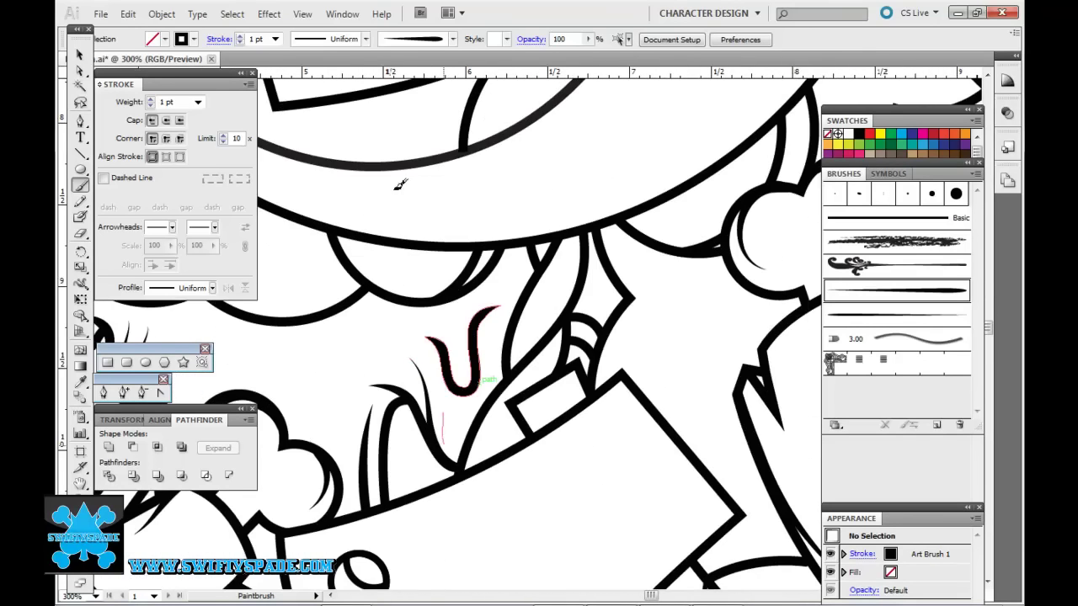
scroll(397, 252, "down", 3)
scroll(402, 354, "right", 2)
scroll(399, 380, "down", 3)
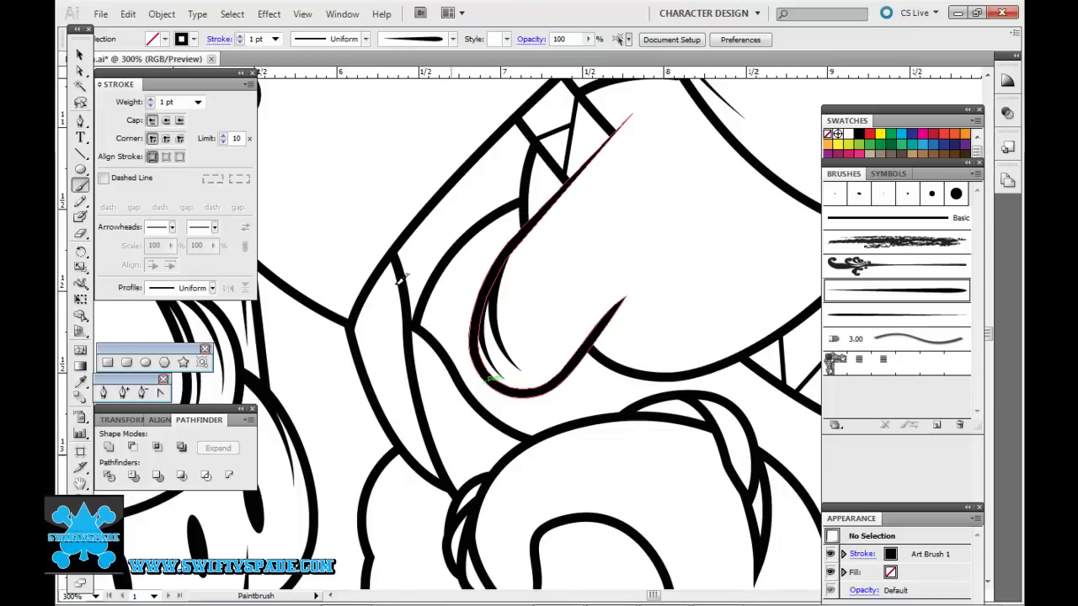
mouse_move(440, 337)
left_mouse_down()
mouse_move(455, 461)
mouse_move(379, 449)
left_mouse_up()
left_click_drag(425, 370, 439, 478)
scroll(502, 251, "up", 3)
scroll(502, 251, "left", 3)
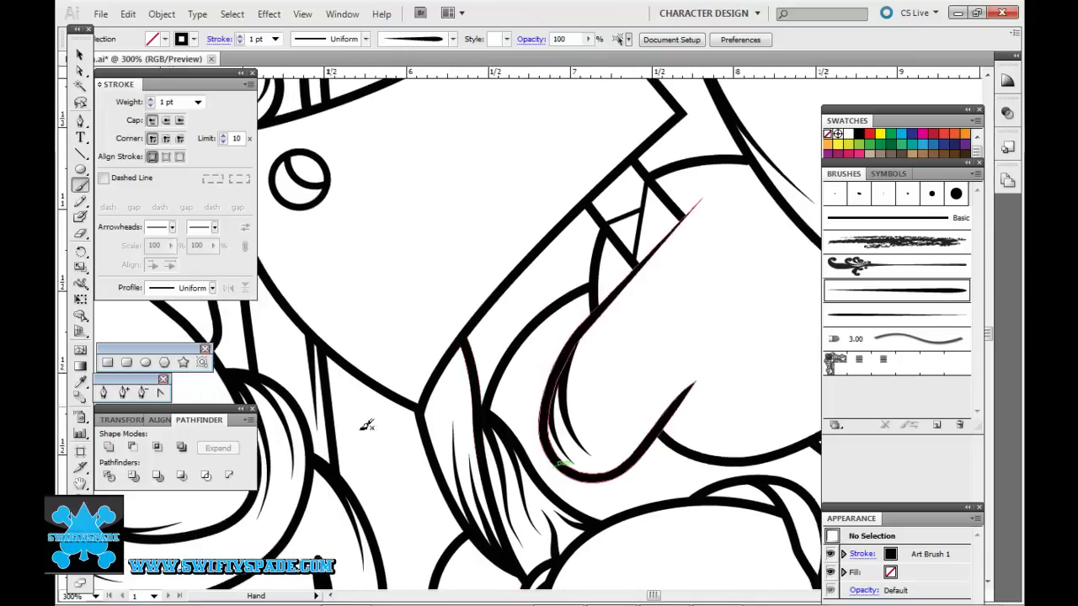
left_click_drag(469, 341, 535, 585)
scroll(481, 250, "down", 5)
scroll(505, 219, "left", 3)
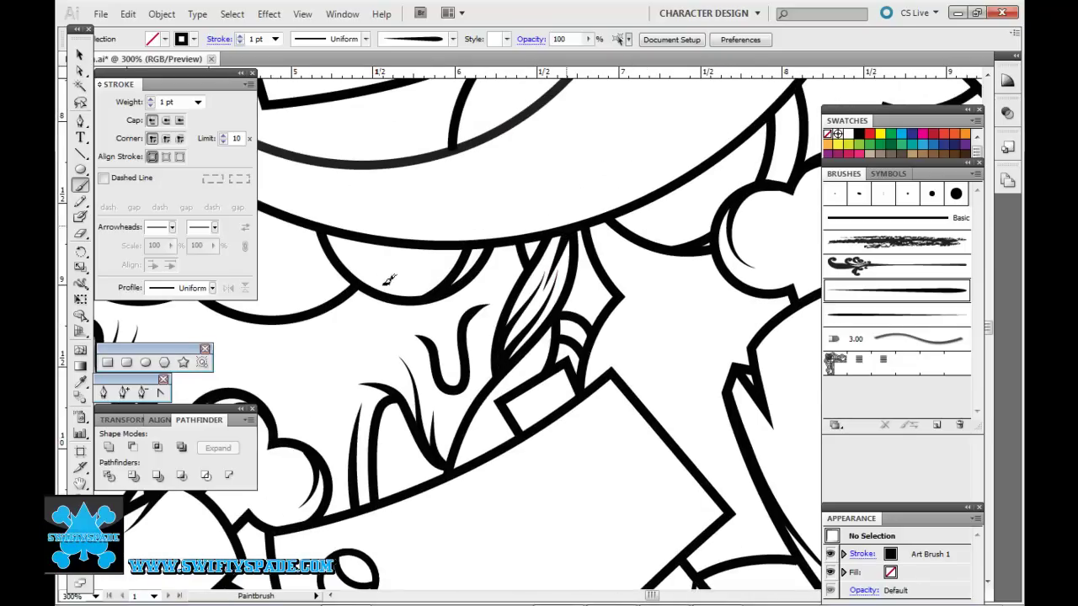
scroll(389, 278, "down", 3)
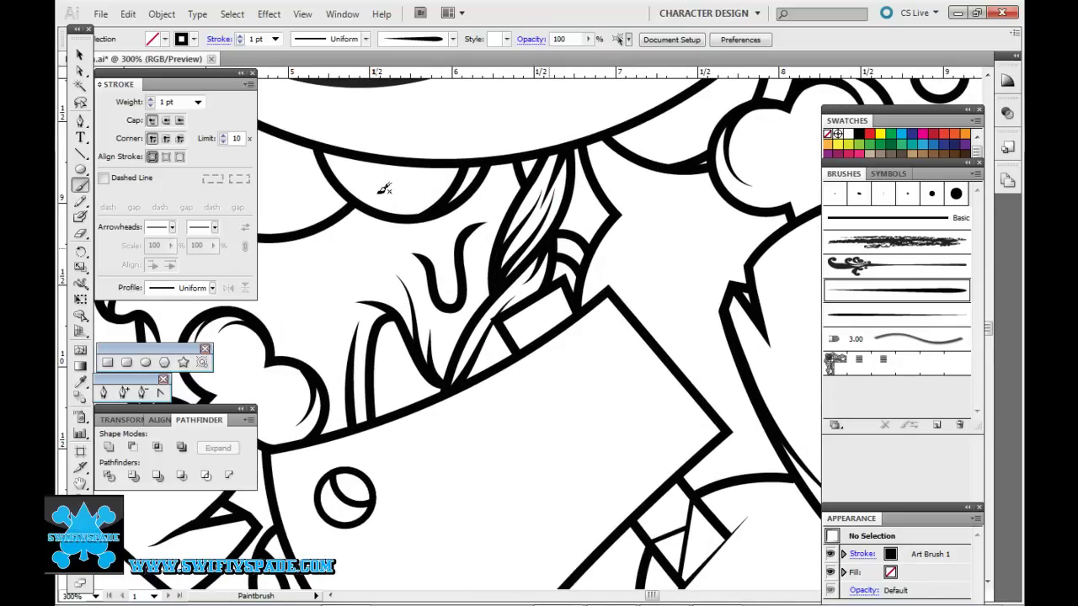
- Ink a tapered Art Brush 1 line along the top of the head
left_click_drag(384, 188, 483, 373)
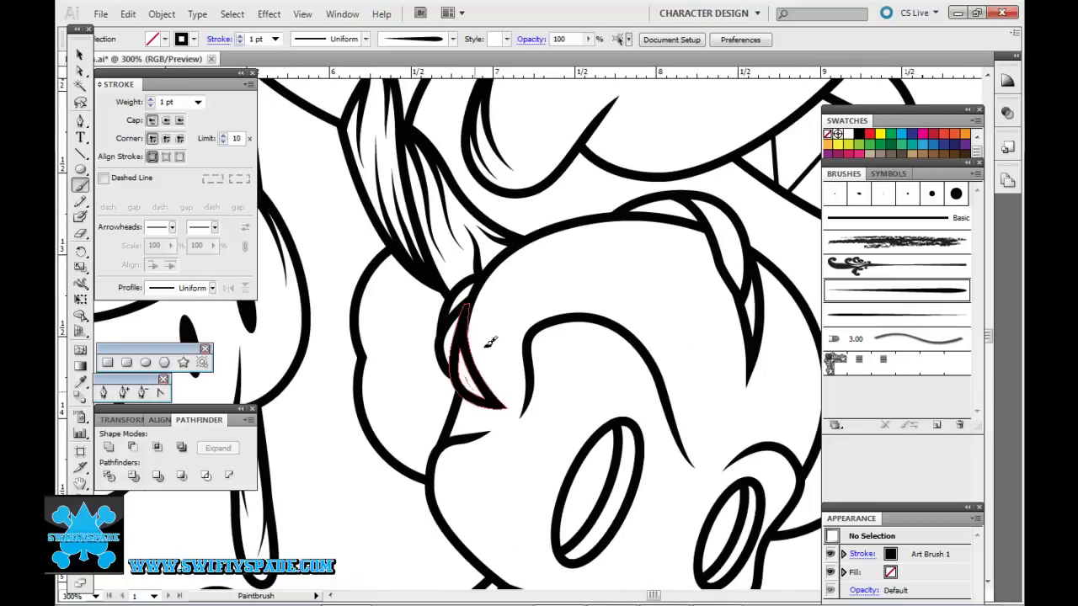
scroll(462, 364, "up", 2)
scroll(462, 364, "right", 5)
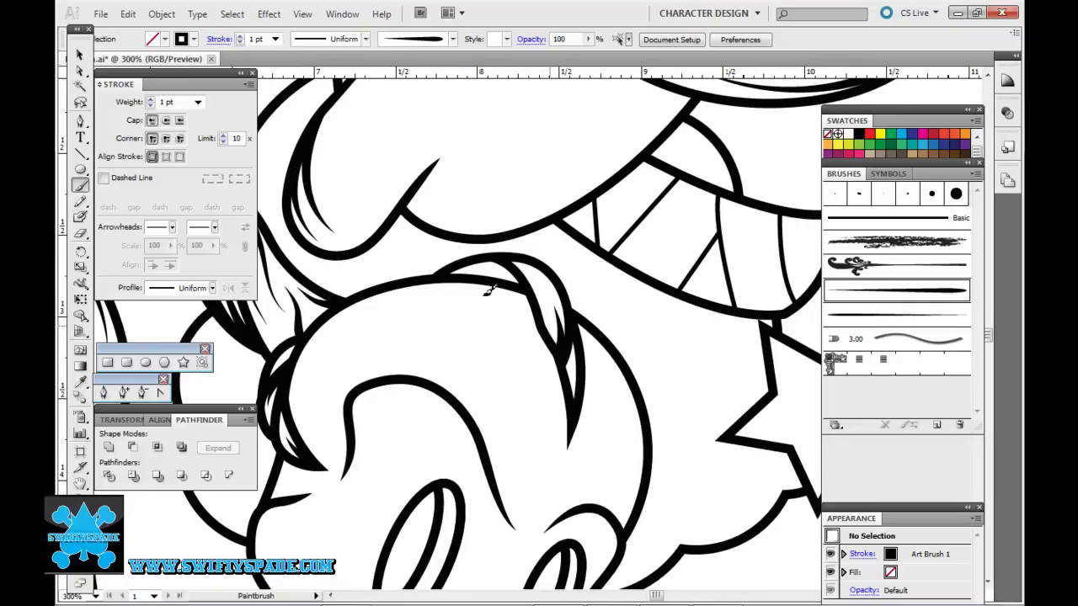
left_click_drag(539, 224, 325, 417)
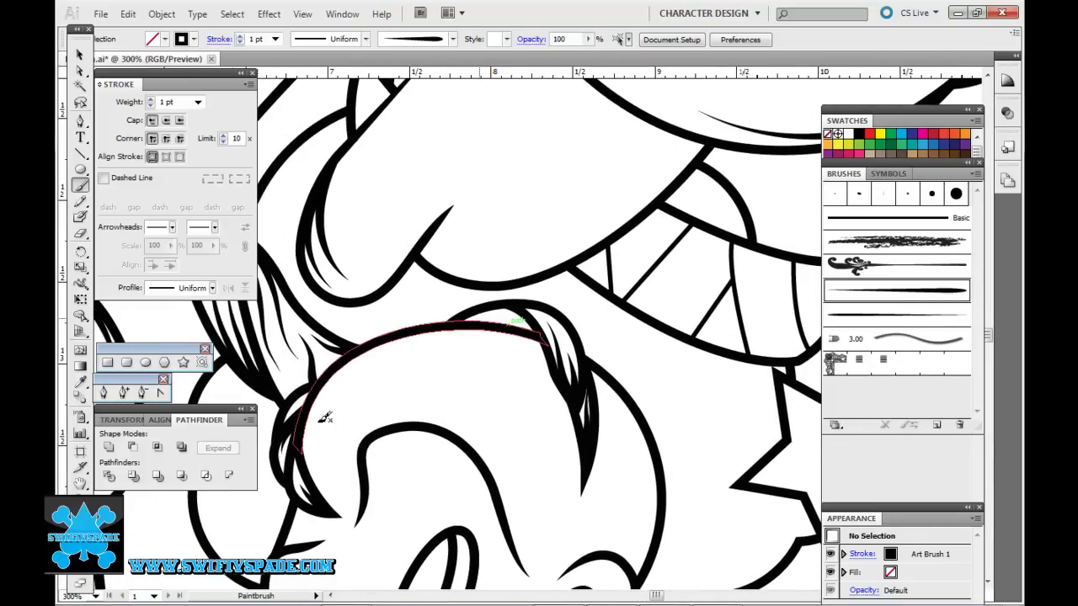
scroll(337, 429, "down", 6)
scroll(337, 430, "left", 4)
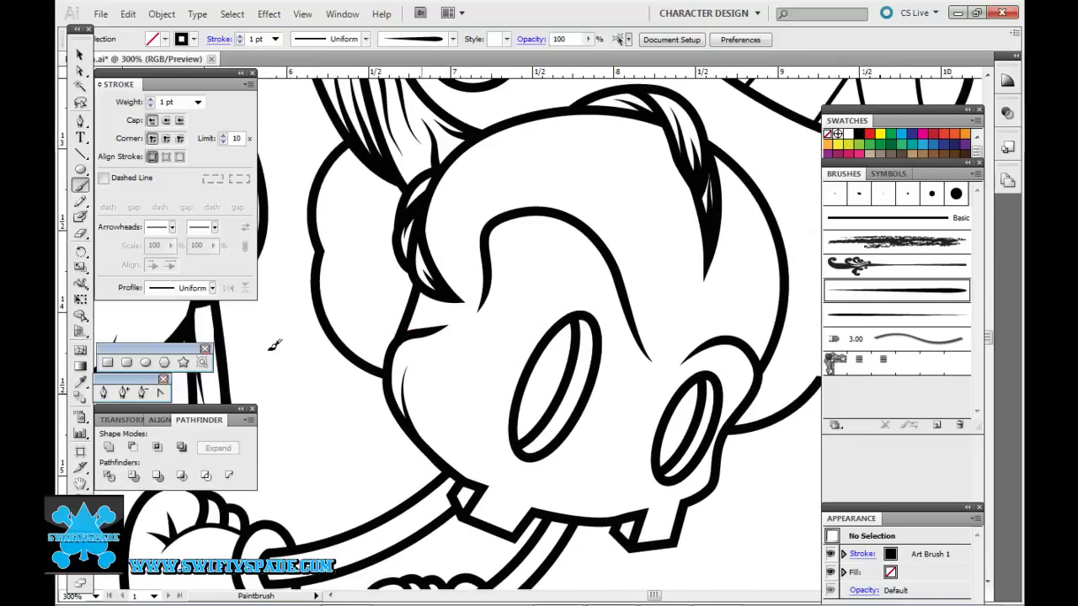
scroll(323, 341, "down", 2)
scroll(308, 356, "up", 2)
scroll(333, 430, "up", 3)
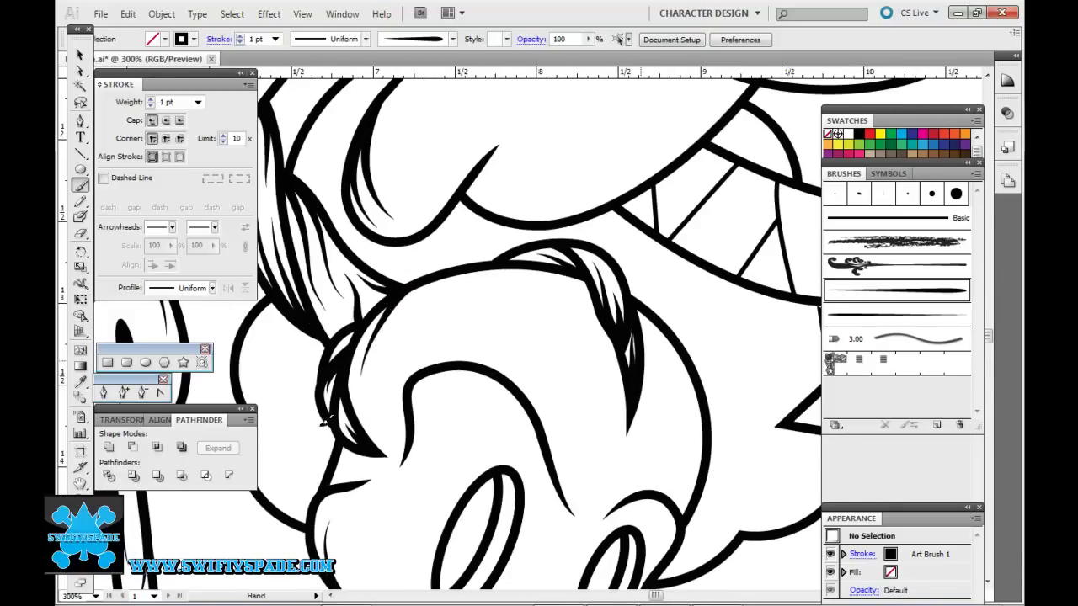
- Pan and zoom around the face to frame the eyes at 300%
left_click_drag(404, 438, 281, 380)
mouse_move(295, 329)
left_mouse_down()
mouse_move(325, 277)
mouse_move(346, 355)
left_mouse_up()
left_click_drag(517, 450, 528, 445)
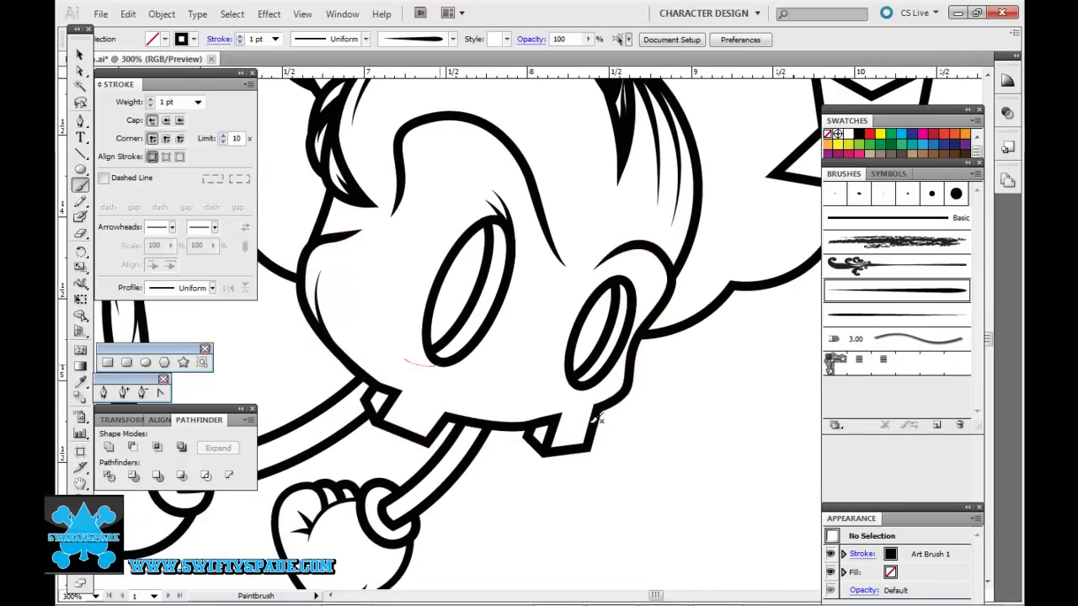
left_click_drag(335, 362, 239, 358)
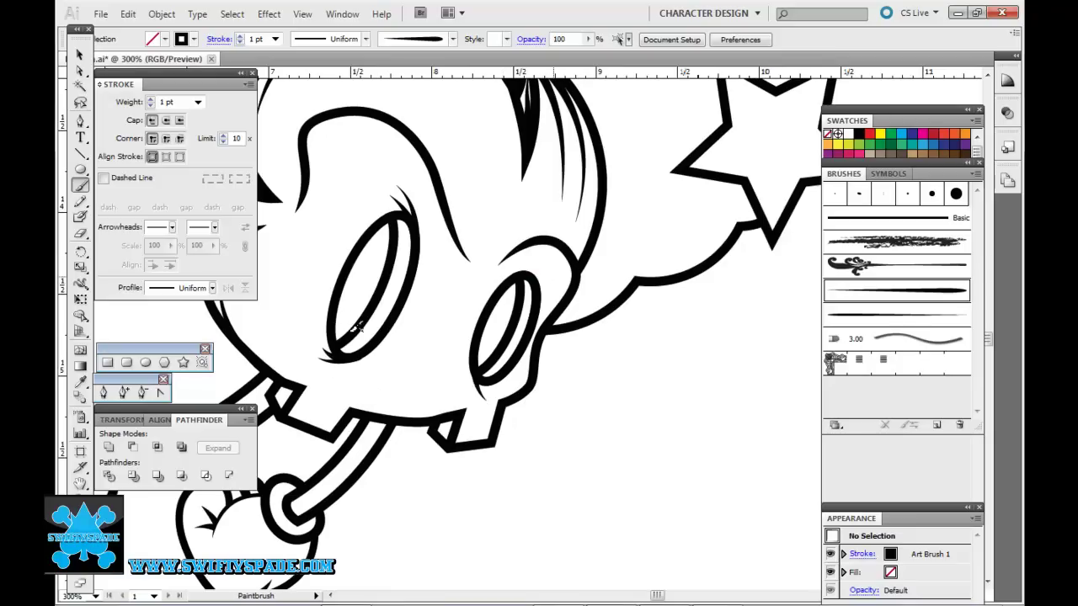
left_click_drag(360, 328, 632, 262)
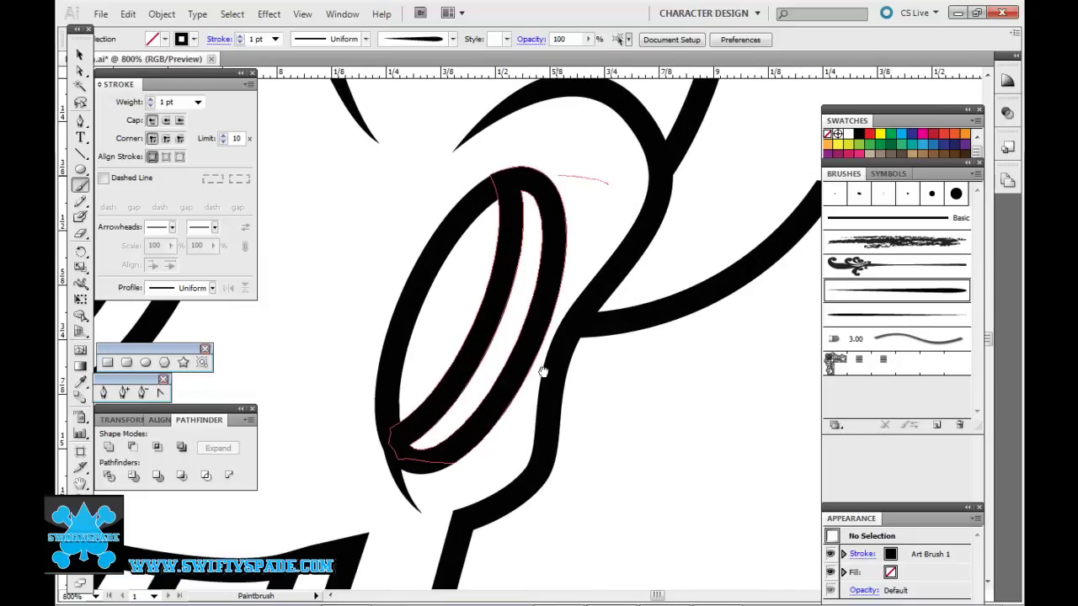
key("ctrl+minus")
key("ctrl+minus")
key("ctrl+minus")
key("ctrl+plus")
key("ctrl+plus")
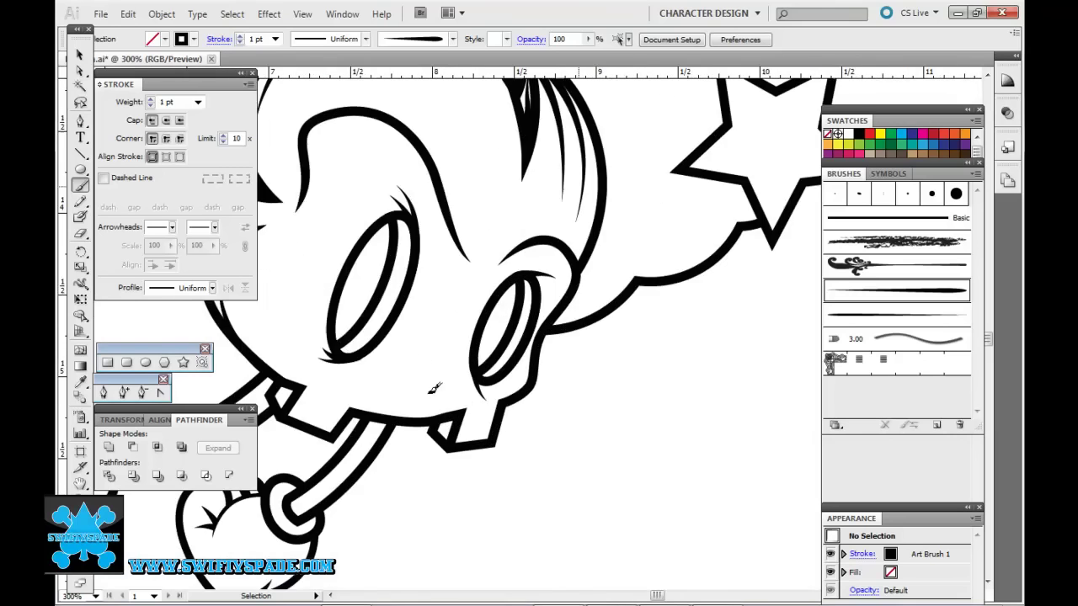
scroll(433, 388, "up", 3)
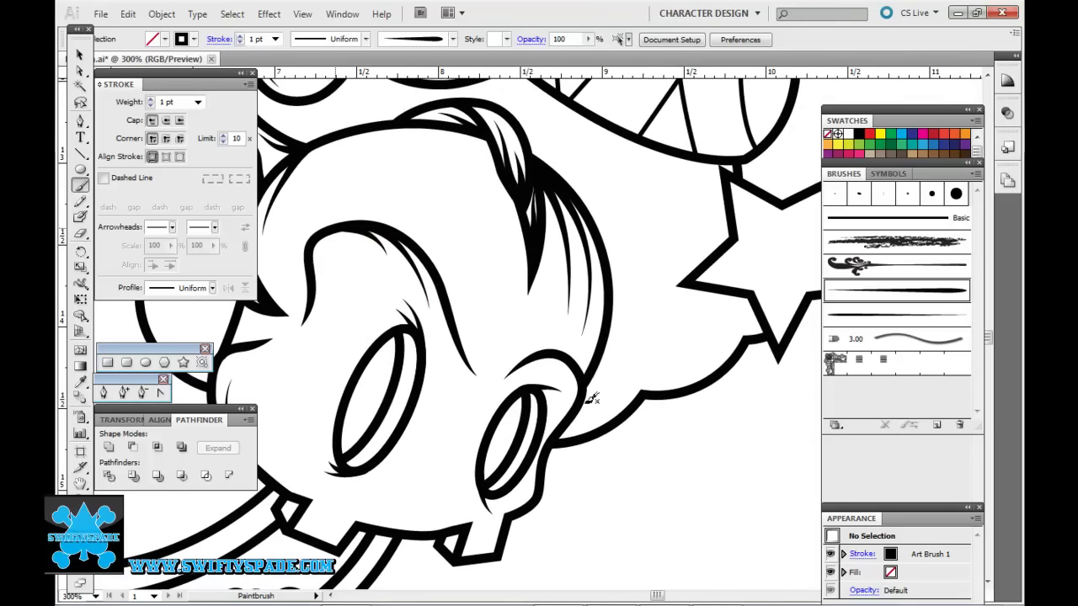
left_click_drag(631, 396, 644, 337)
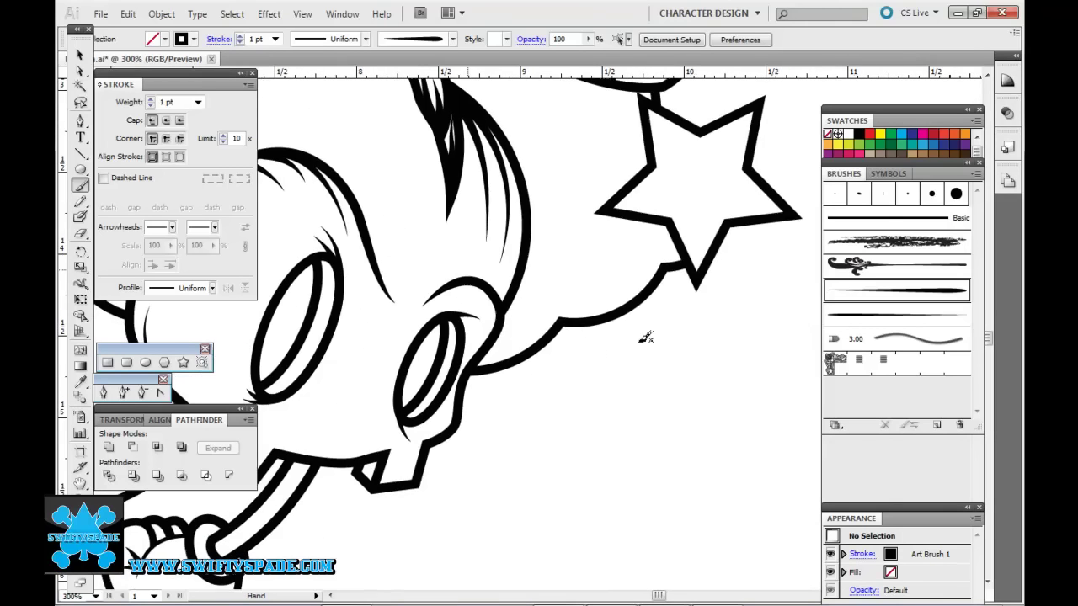
scroll(630, 290, "down", 3)
scroll(629, 290, "down", 3)
scroll(629, 291, "down", 3)
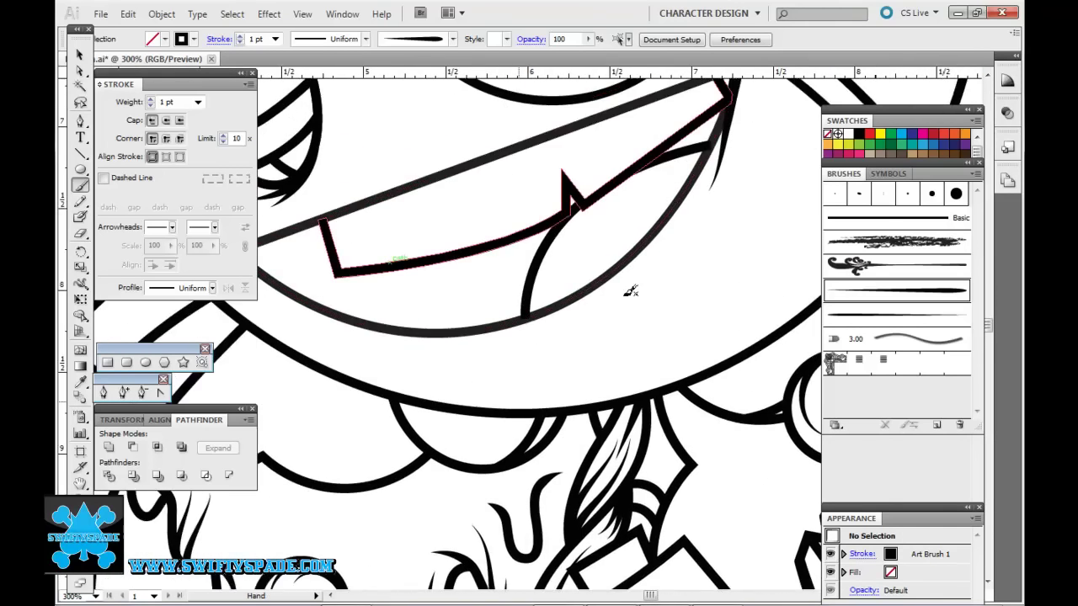
scroll(623, 294, "down", 3)
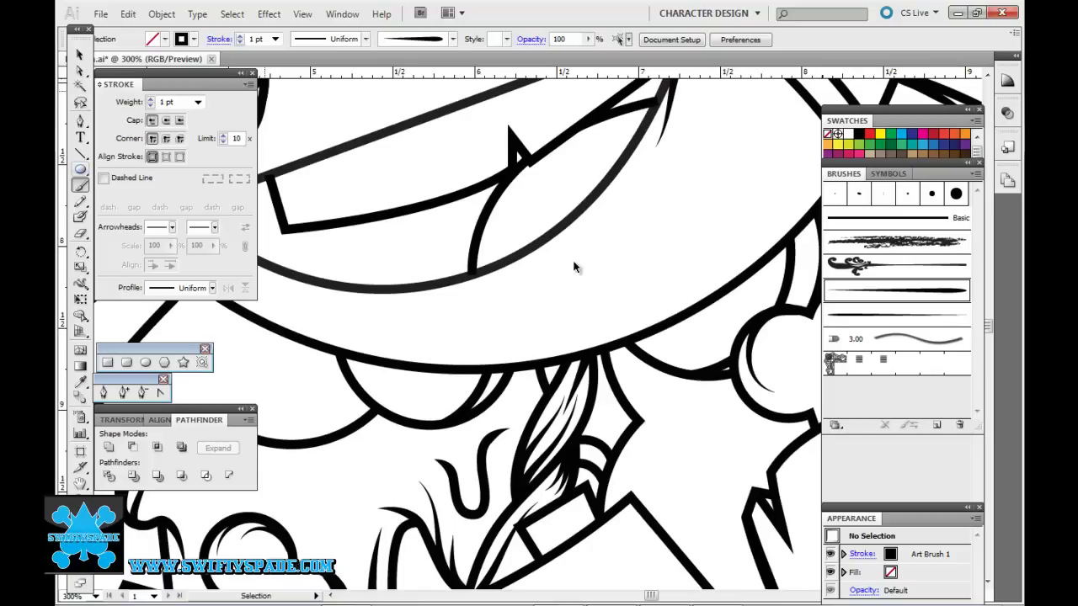
- Draw a thin black-filled bar and save it as a new art brush
key("m")
mouse_move(288, 469)
left_mouse_down()
mouse_move(352, 476)
mouse_move(897, 370)
left_mouse_up()
key("shift+x")
key("Return")
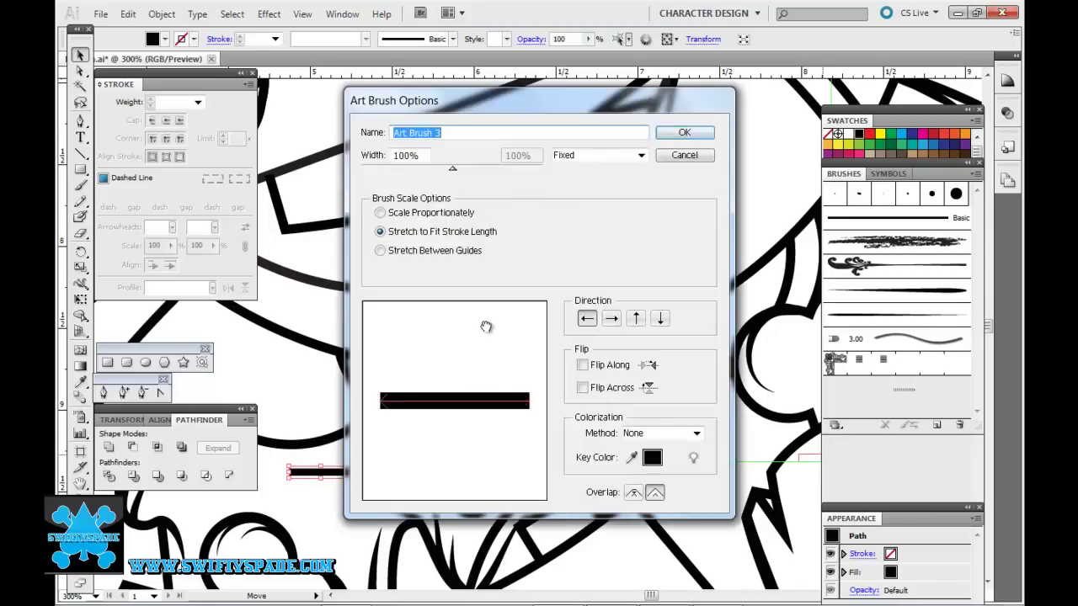
key("Return")
key("ctrl+shift+a")
- Paint short hatching strokes inside the rims of both eyes with the new brush
key("b")
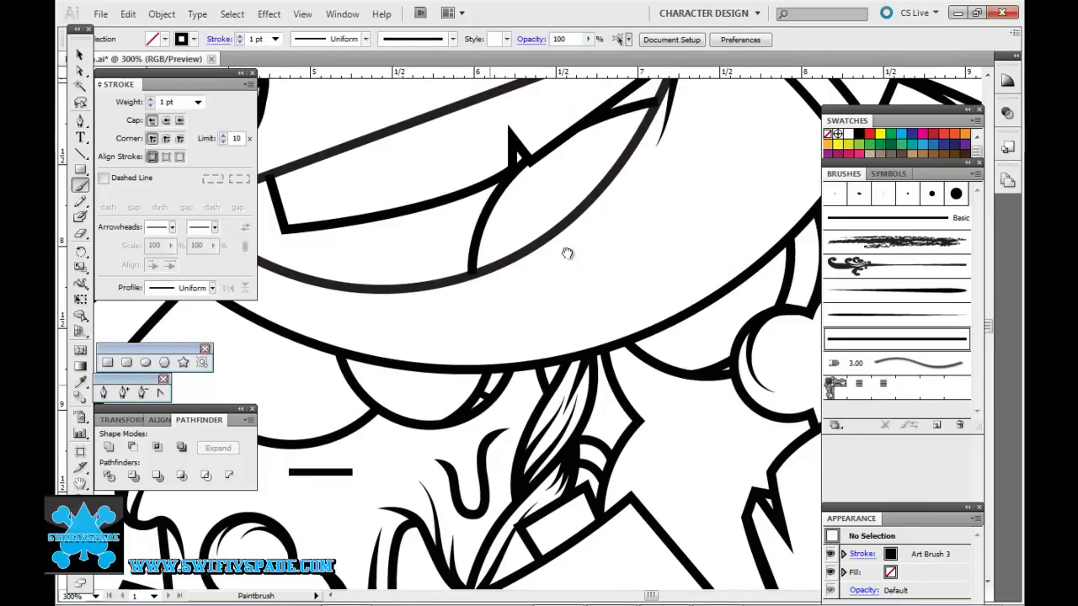
scroll(514, 345, "right", 5)
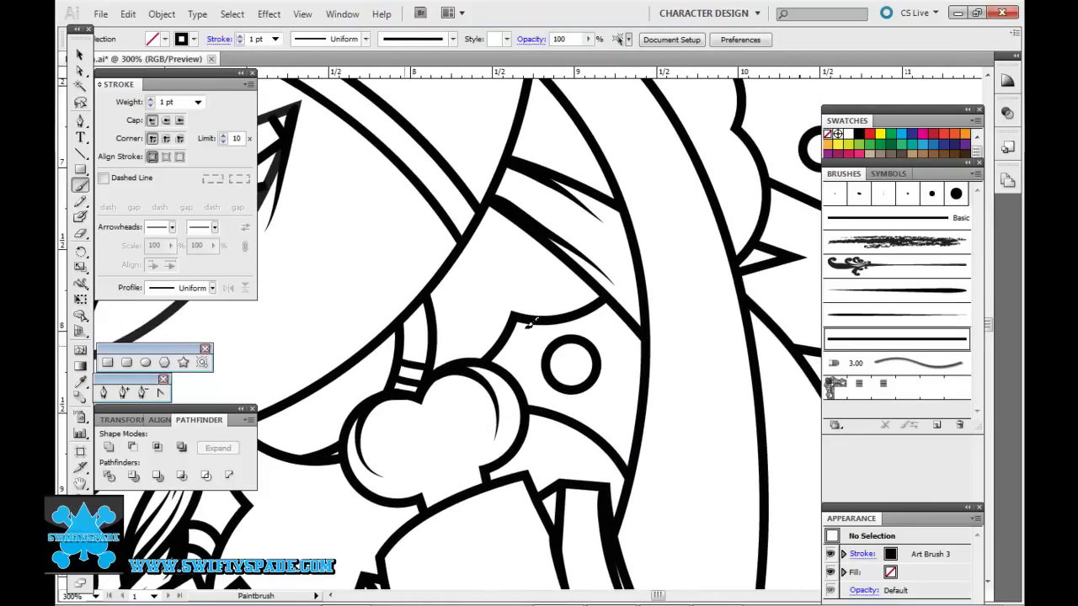
scroll(533, 268, "left", 4)
scroll(522, 265, "left", 4)
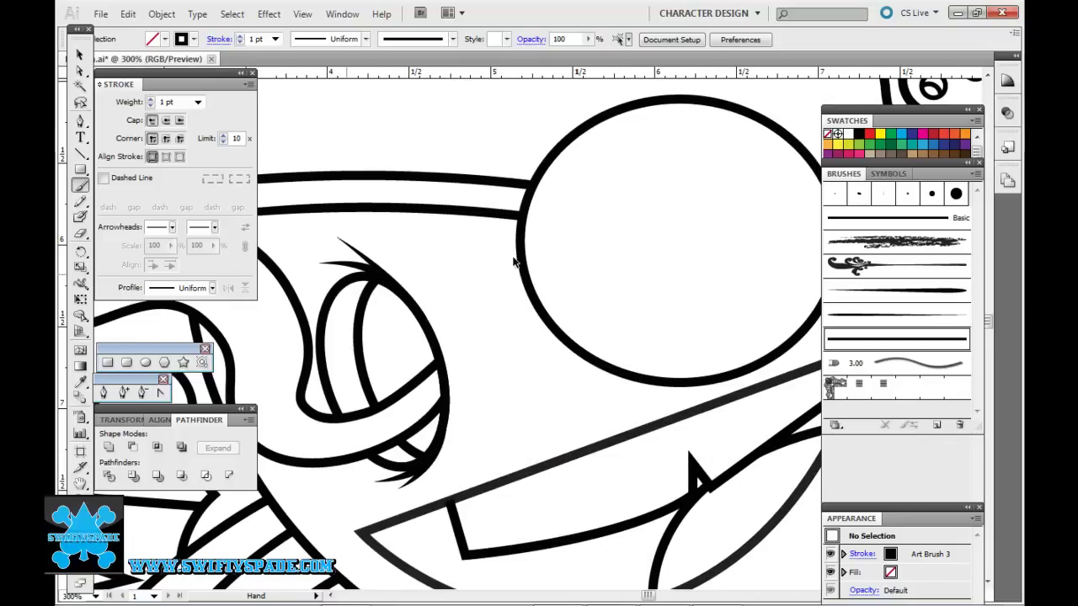
scroll(506, 411, "down", 1)
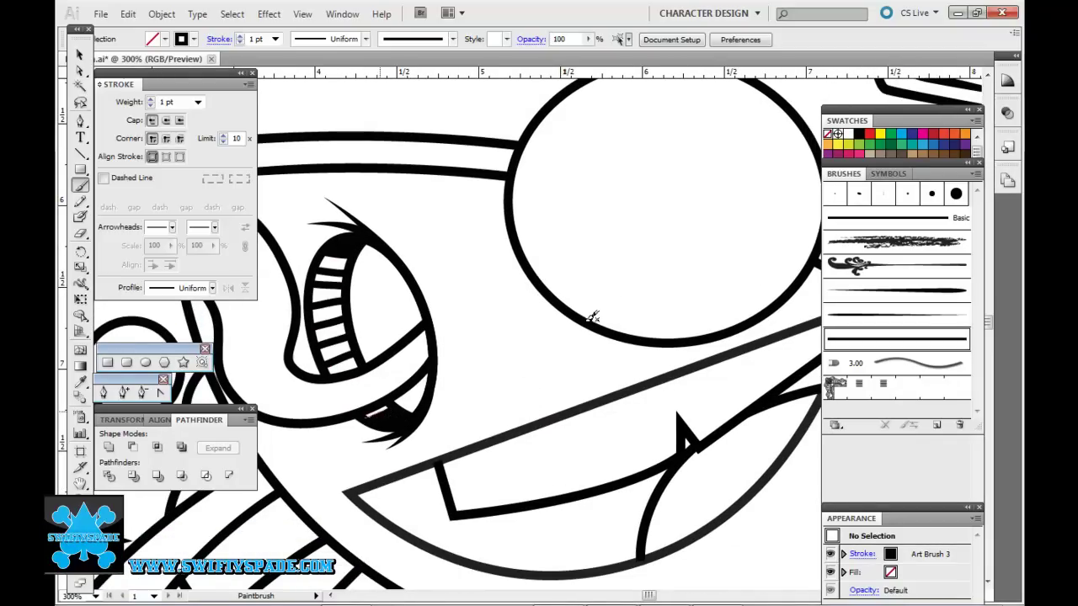
scroll(568, 316, "right", 2)
scroll(560, 291, "right", 2)
scroll(548, 261, "right", 2)
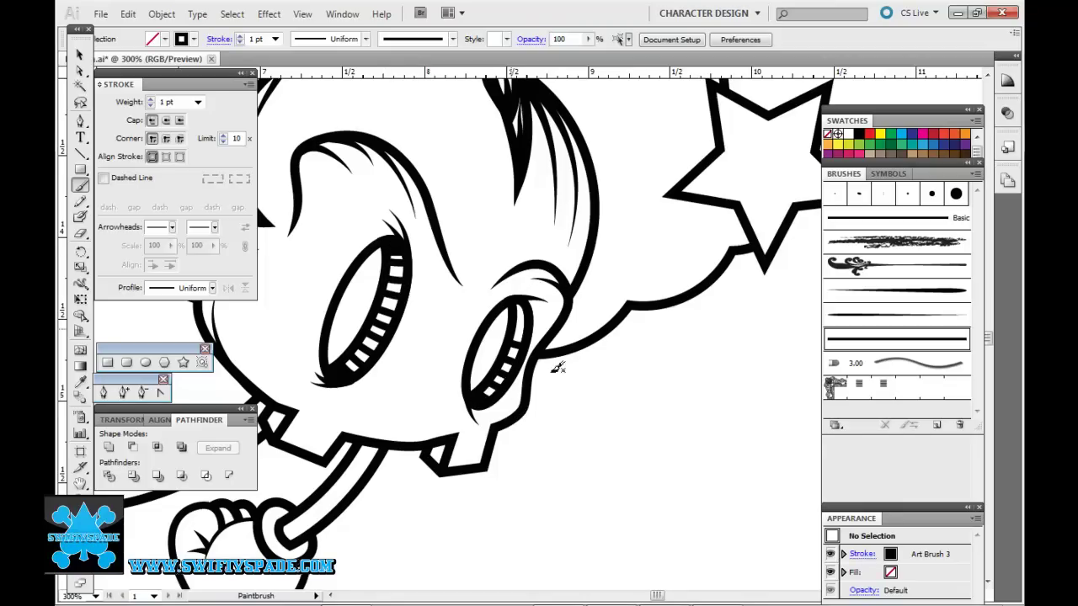
scroll(543, 337, "down", 2)
scroll(556, 328, "down", 3)
scroll(564, 320, "up", 3)
scroll(572, 317, "up", 1)
scroll(570, 313, "right", 5)
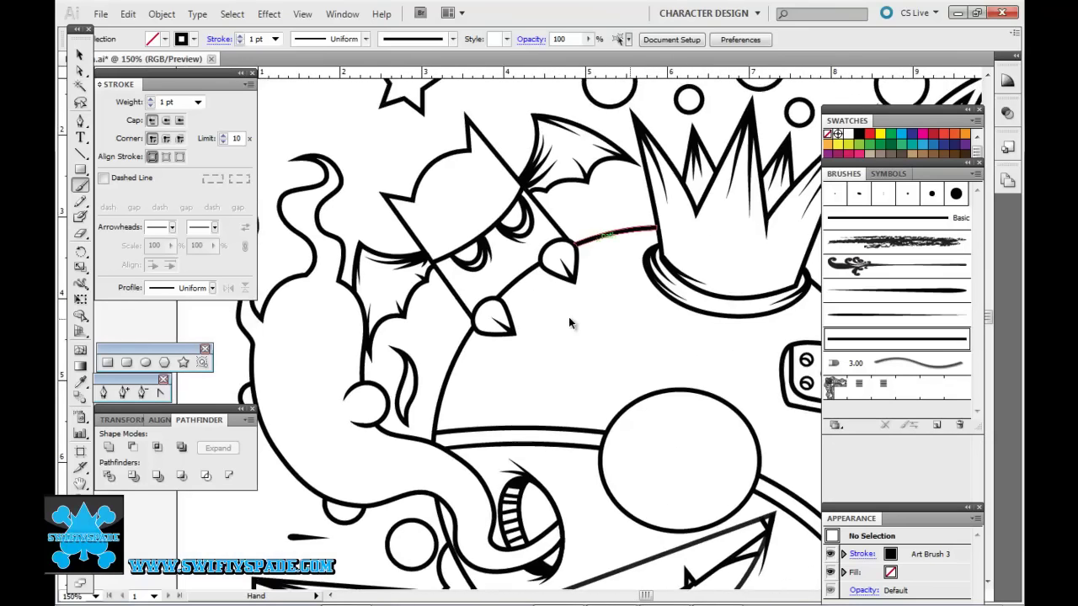
- Update the Art Brush 2 options, leaving existing strokes unchanged
scroll(556, 363, "up", 1)
scroll(544, 375, "up", 2)
scroll(523, 386, "up", 1)
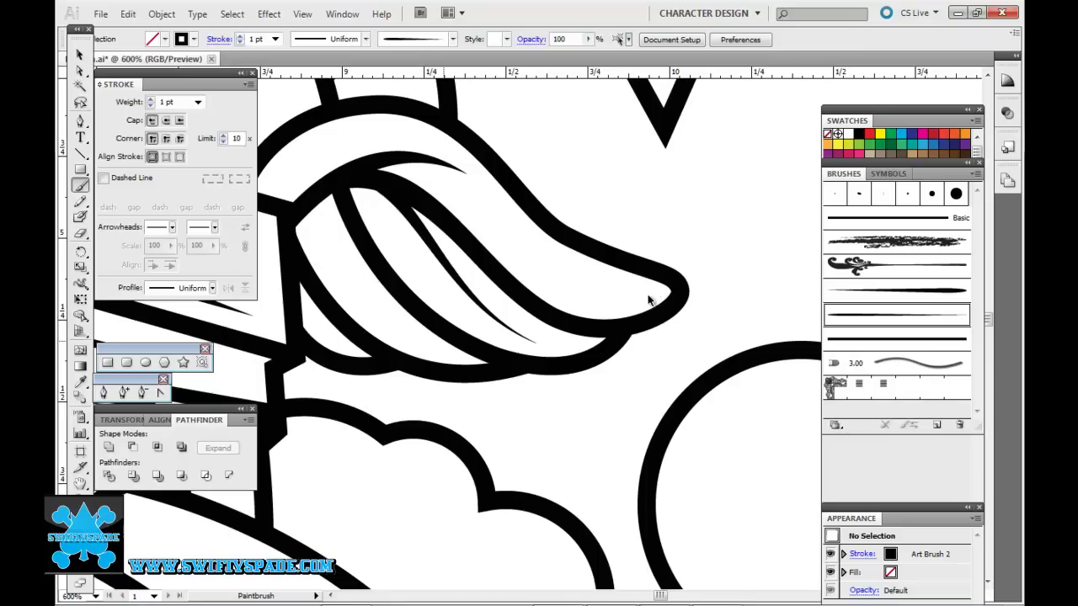
double_click(897, 315)
left_click(681, 132)
left_click(570, 332)
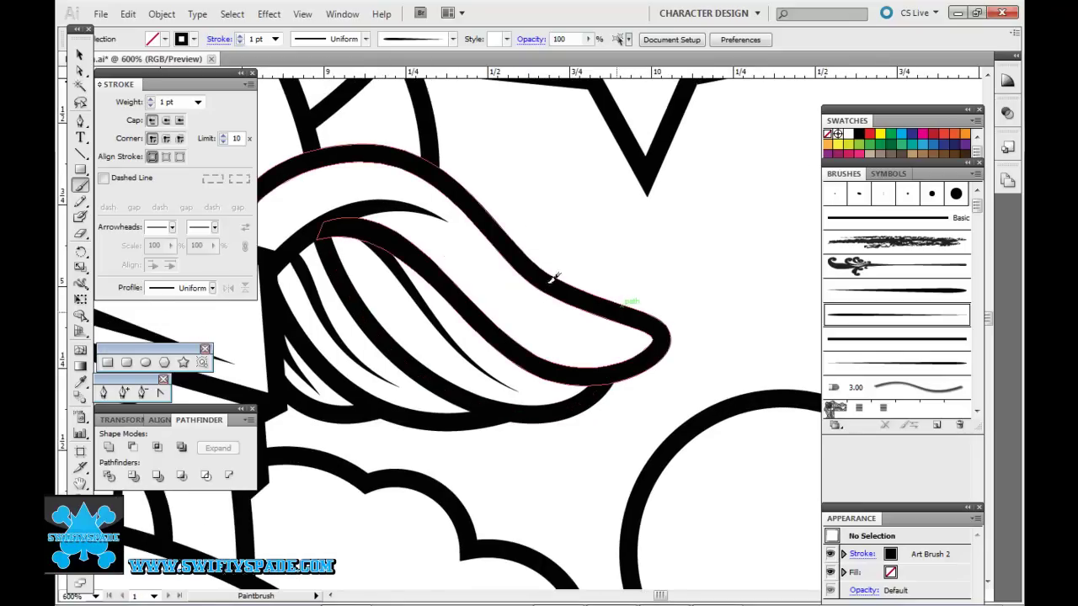
- Ink a tapered strand inside the hair tuft and move the view onto the cleaver
left_click_drag(448, 238, 555, 299)
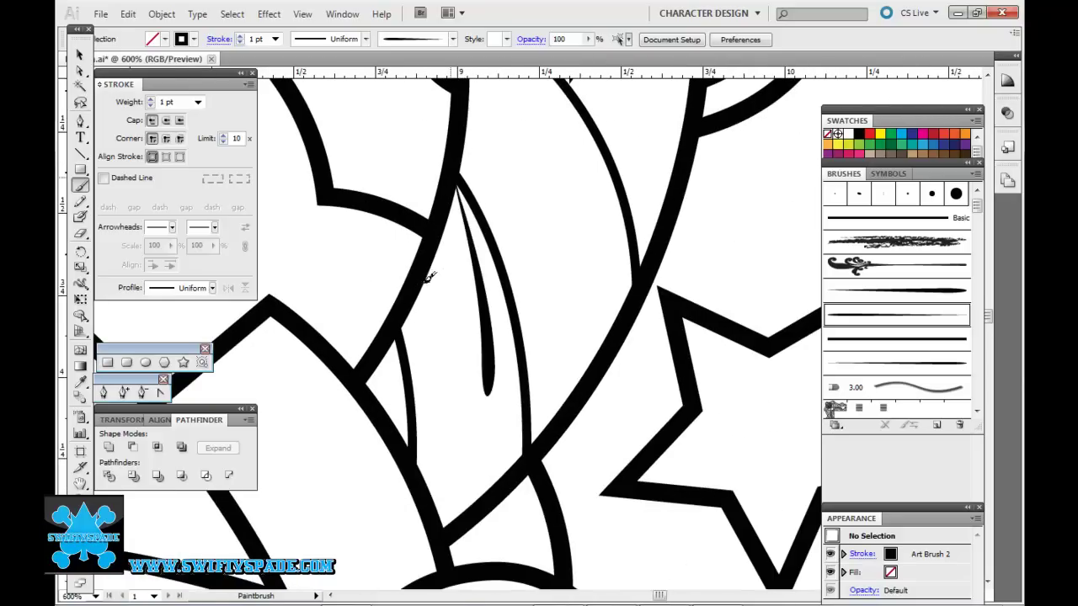
left_click_drag(613, 157, 541, 312)
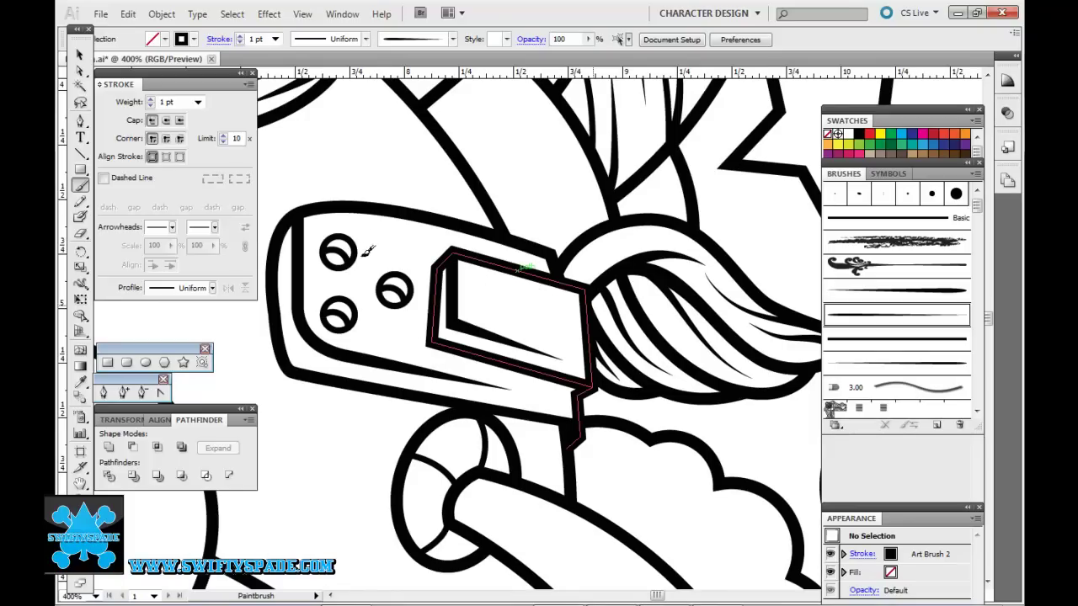
left_click_drag(446, 308, 543, 316)
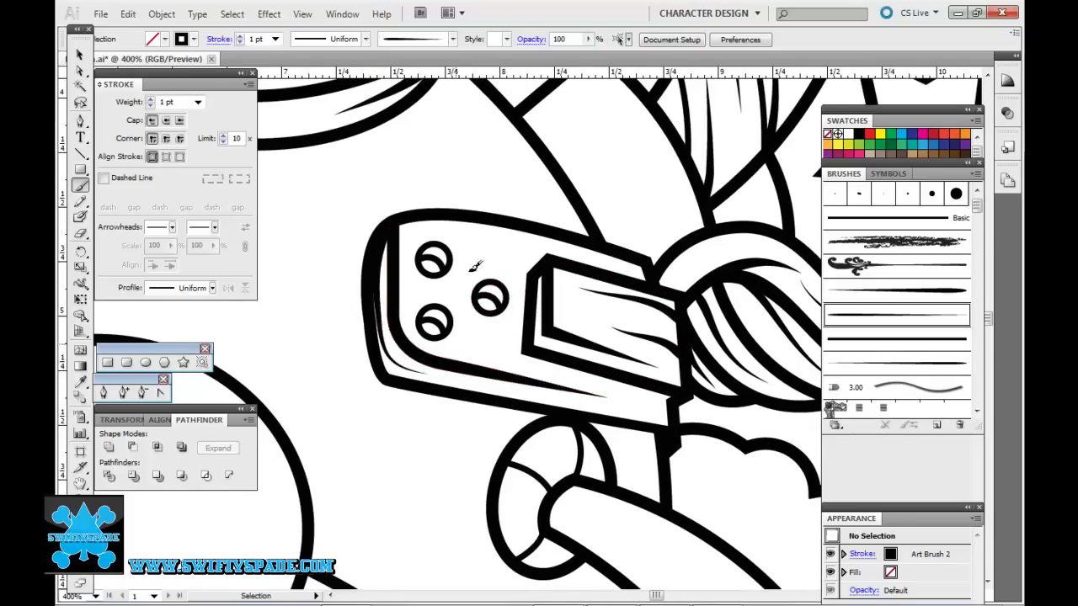
left_click_drag(550, 368, 449, 172)
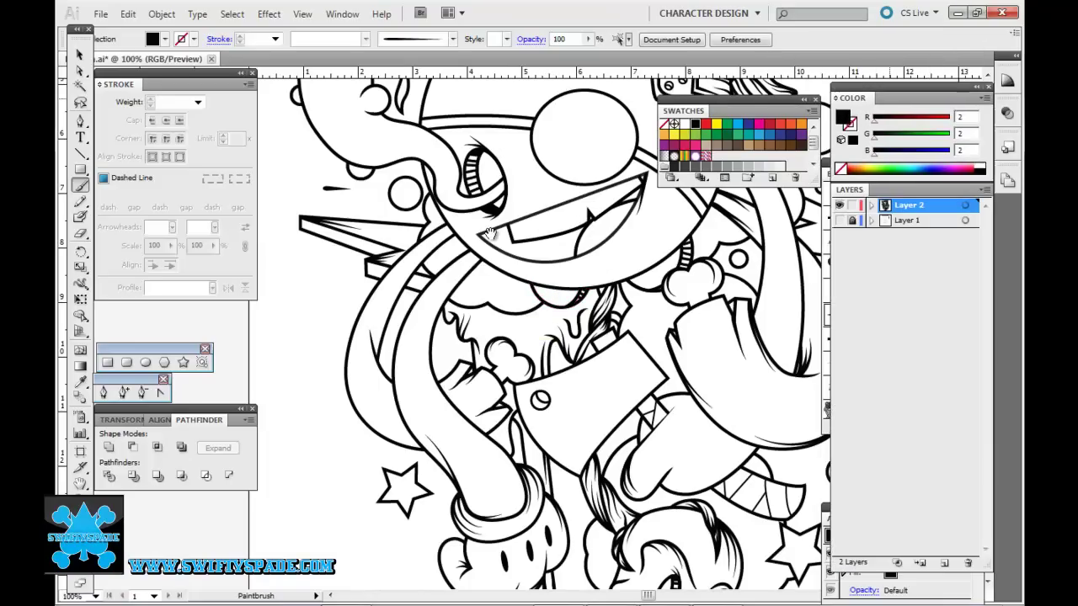
- Draw a curved, unfilled pen path over the sketch, then deselect it
key("ctrl+equal")
key("ctrl+equal")
key("ctrl+equal")
key("ctrl+shift+a")
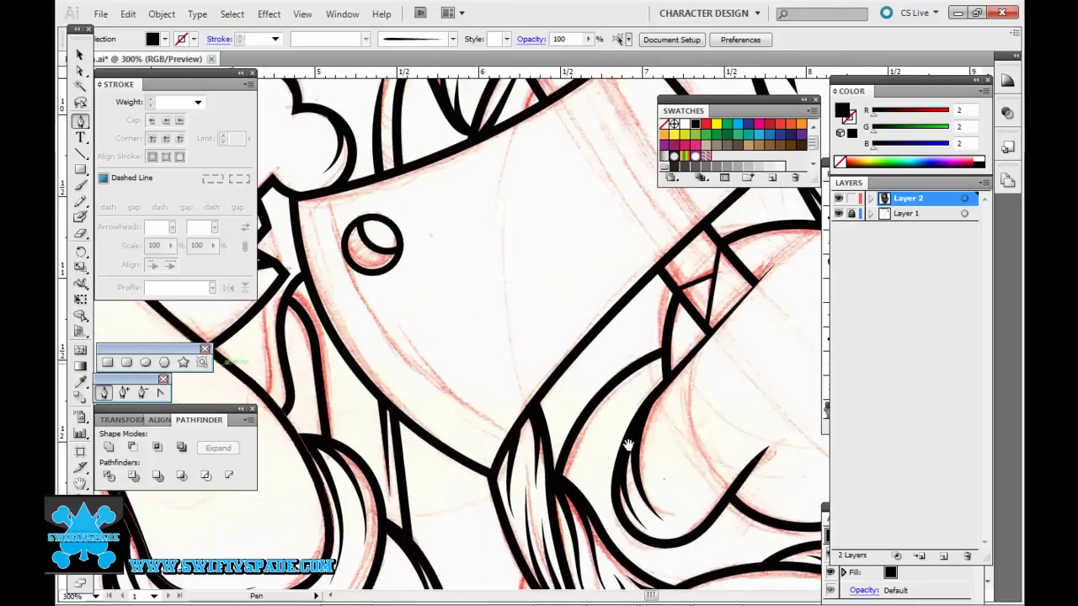
key("p")
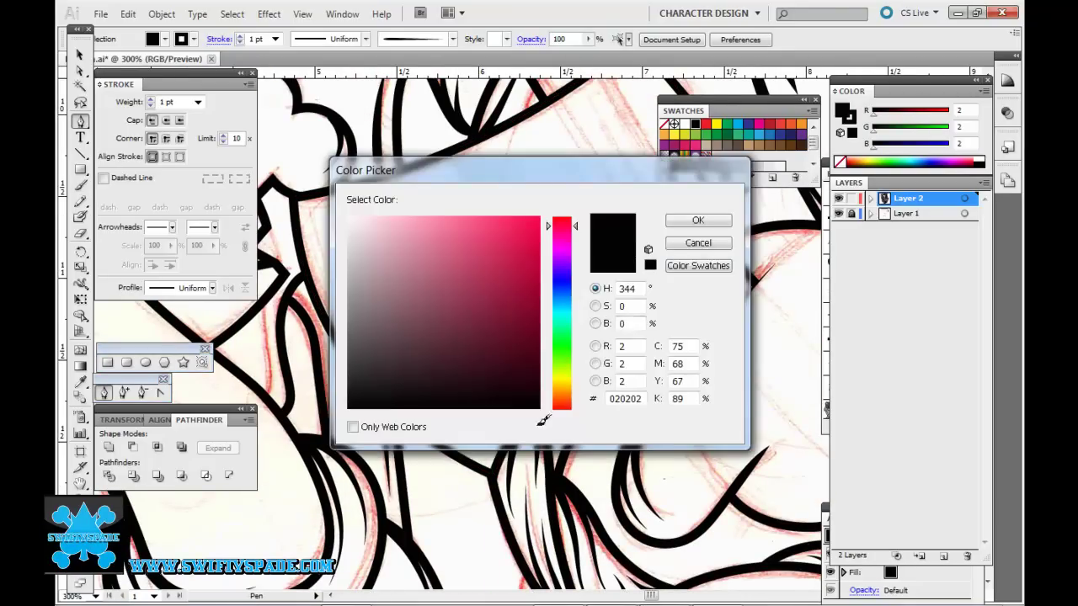
key("slash")
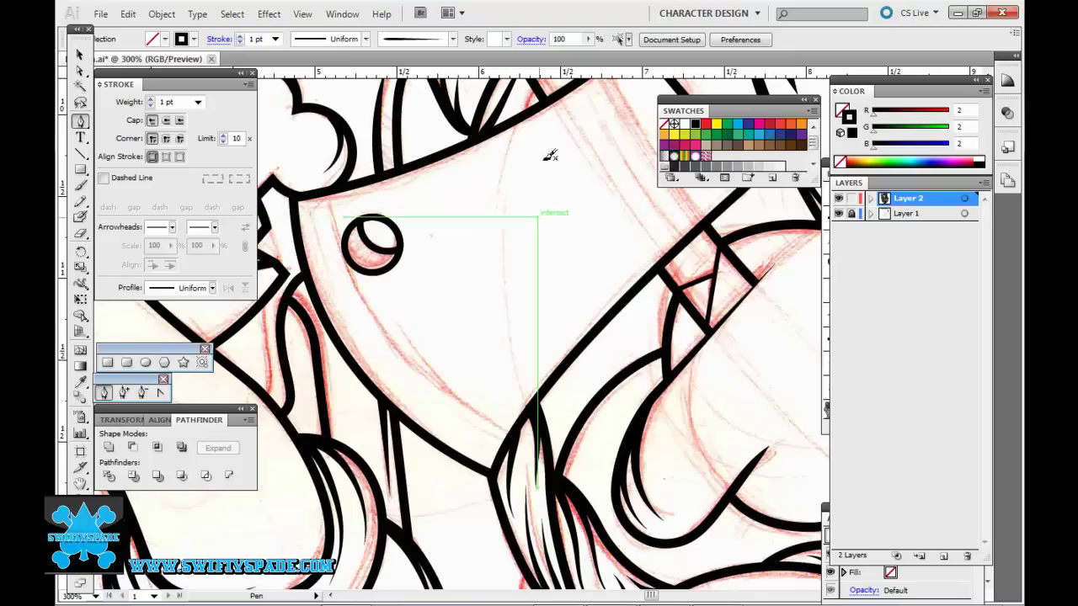
left_click(327, 192)
left_click(512, 432)
left_click_drag(598, 384, 712, 498)
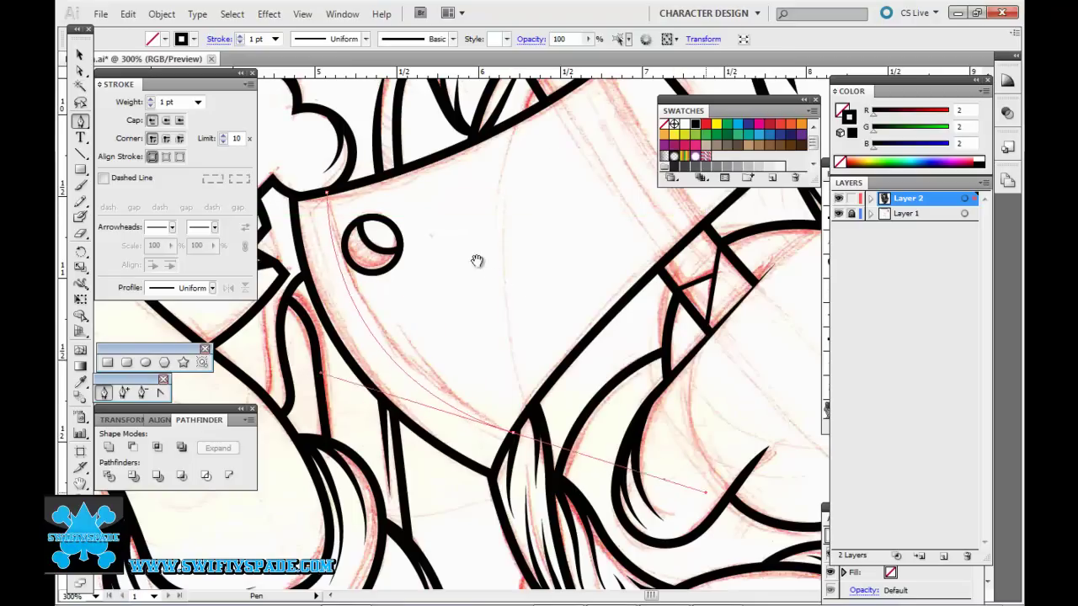
left_click(529, 303, "ctrl")
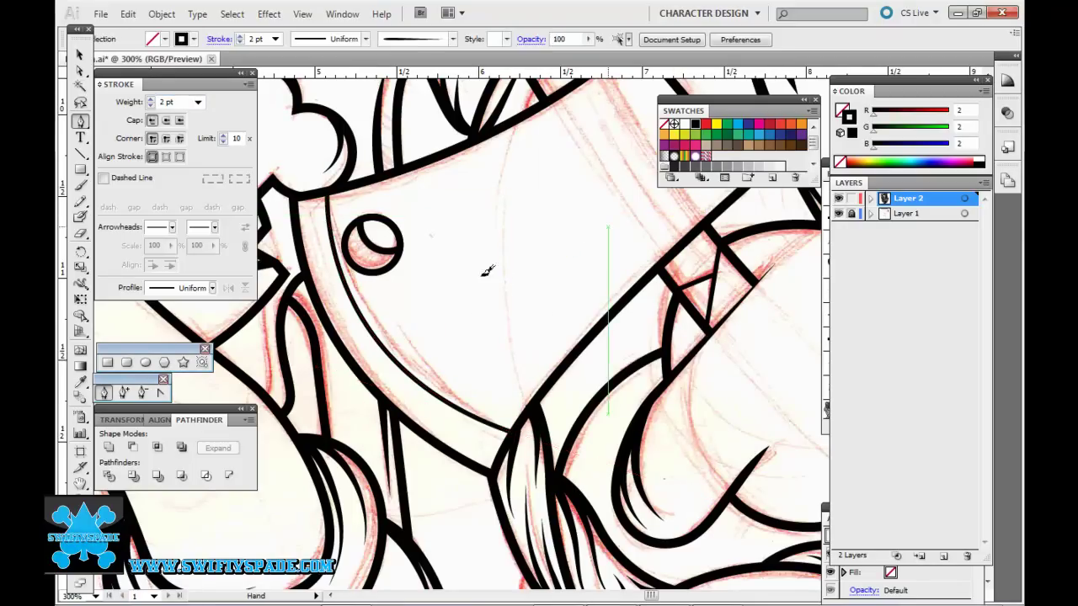
- Show the Brushes panel (F5) and dock the Layers panel into it as a tab
scroll(494, 272, "right", 5)
scroll(452, 253, "right", 5)
key("F5")
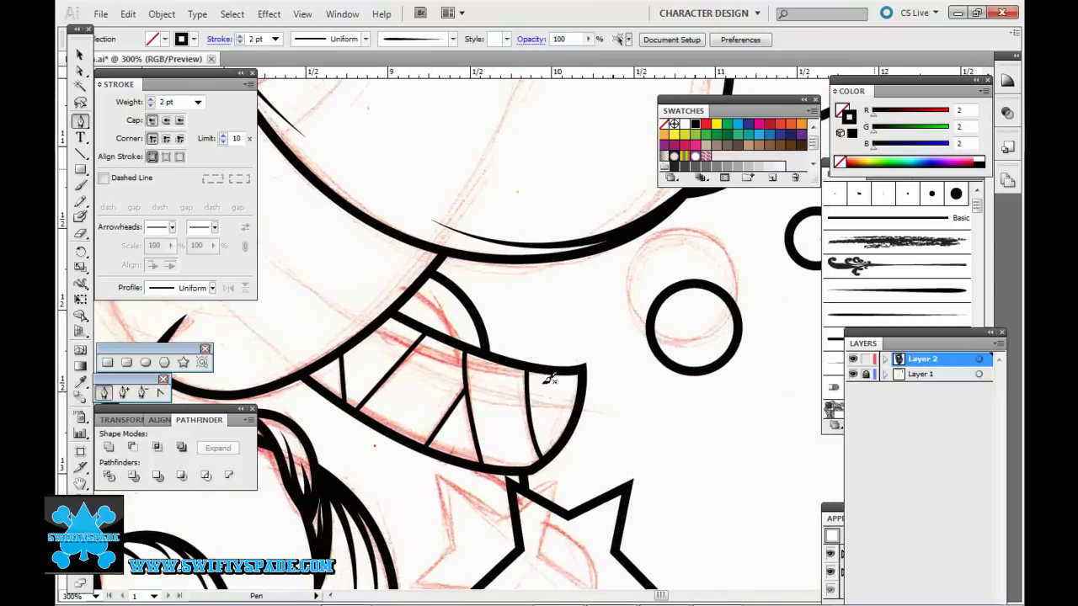
mouse_move(862, 343)
left_mouse_down()
mouse_move(646, 282)
mouse_move(867, 341)
left_mouse_up()
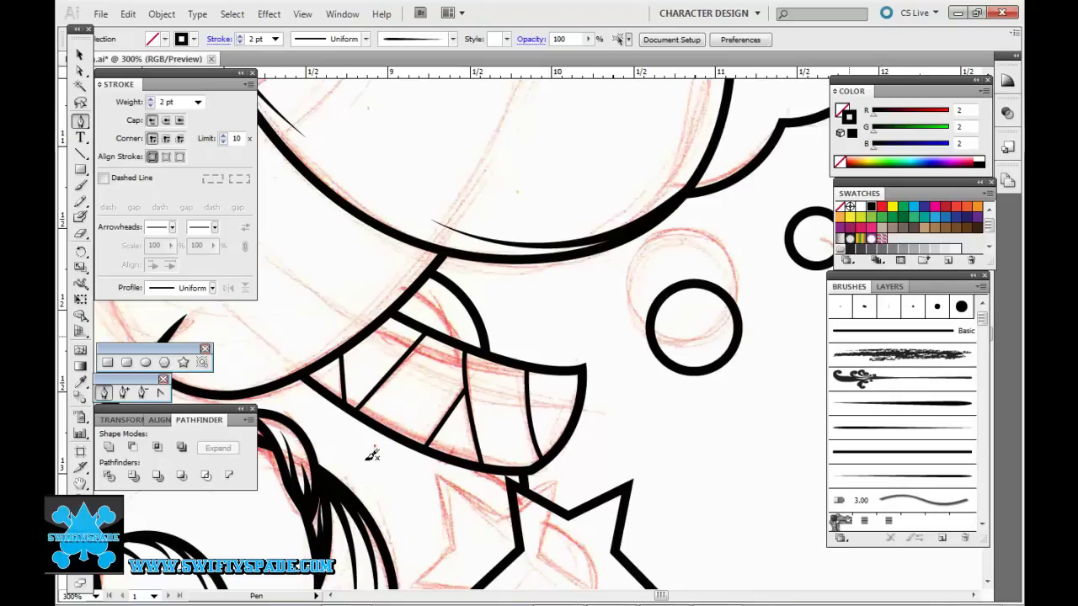
- Paint thin tapered 1 pt shading strokes inside the upper and lower teeth
key("b")
left_click_drag(416, 352, 423, 426)
key("ctrl+z")
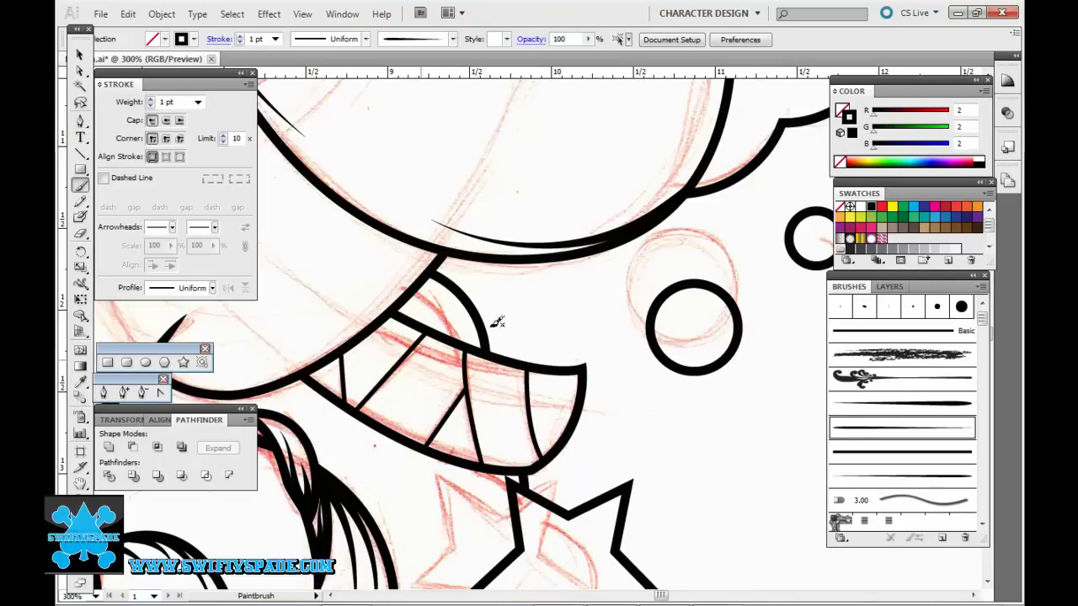
key("F7")
left_click_drag(422, 377, 417, 438)
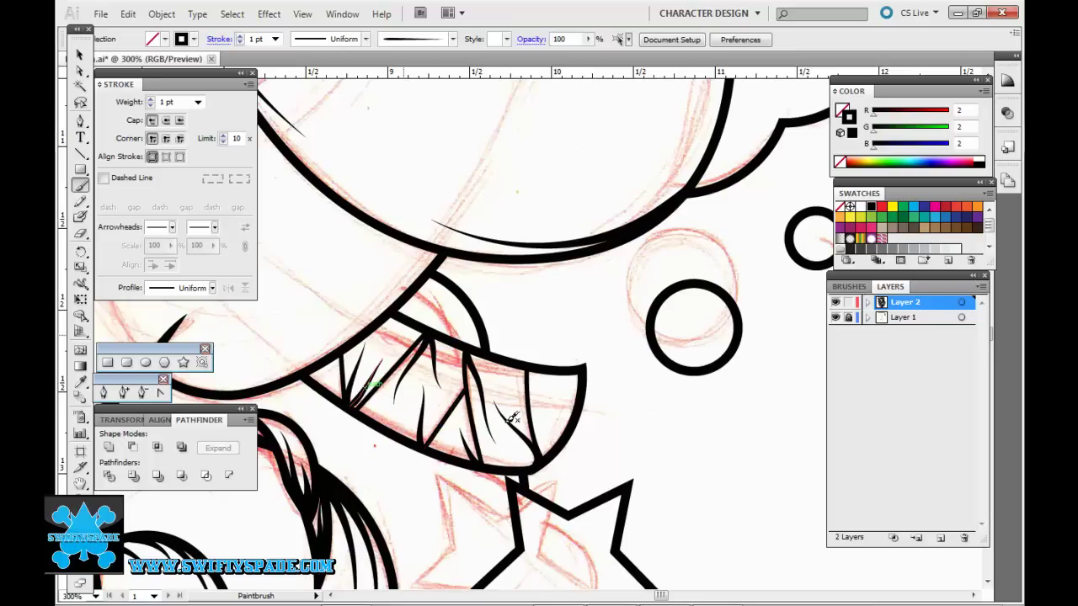
left_click_drag(560, 389, 541, 459)
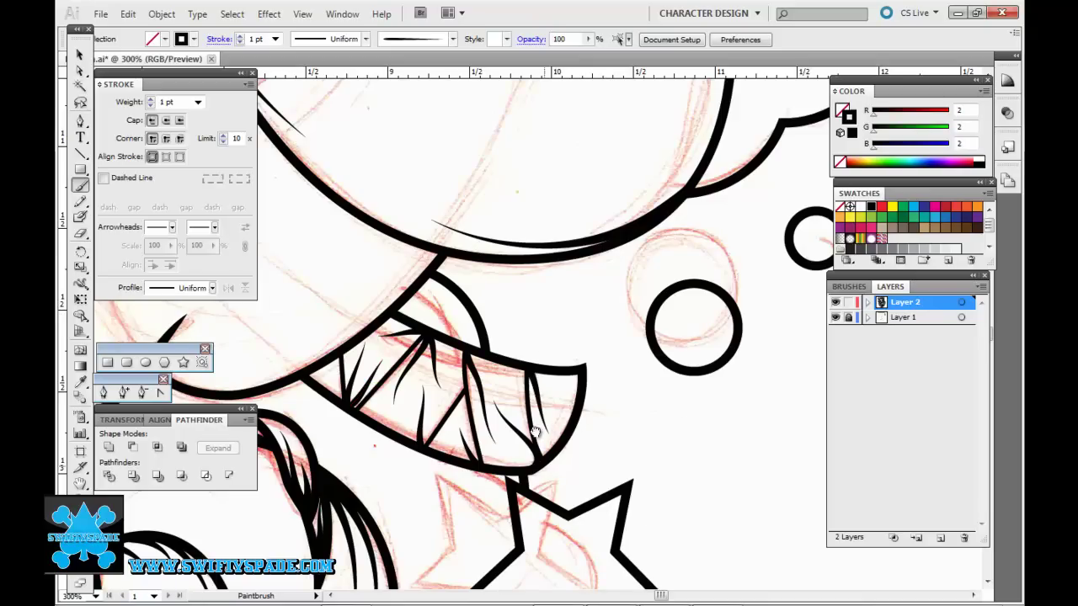
- Paint a tapered stroke along the arm outline, then zoom out to the whole illustration
mouse_move(126, 341)
left_mouse_down()
mouse_move(418, 338)
mouse_move(423, 409)
left_mouse_up()
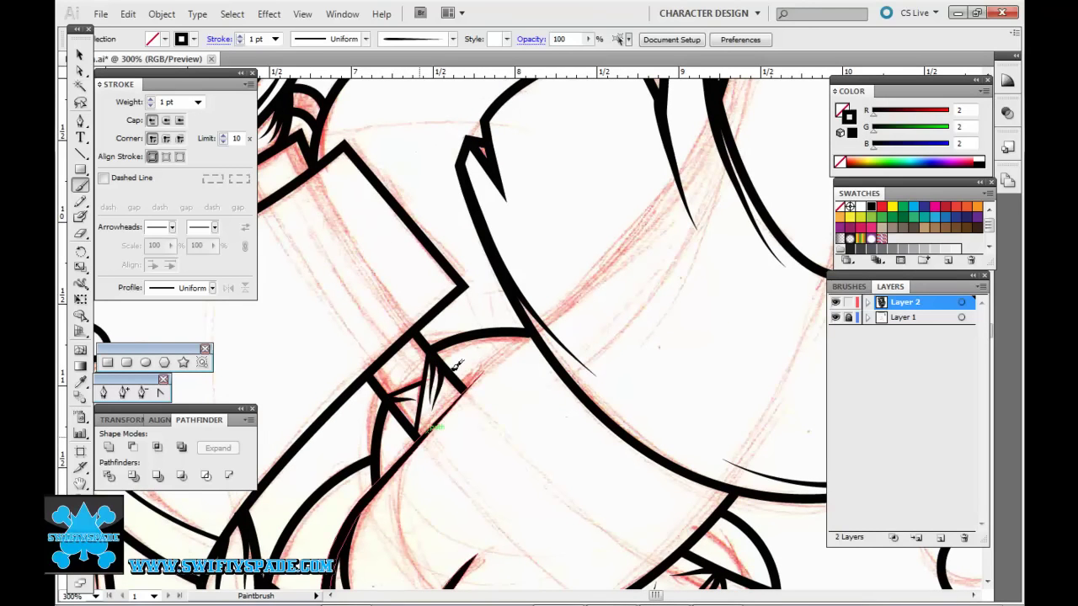
key("ctrl+1")
scroll(537, 467, "up", 3)
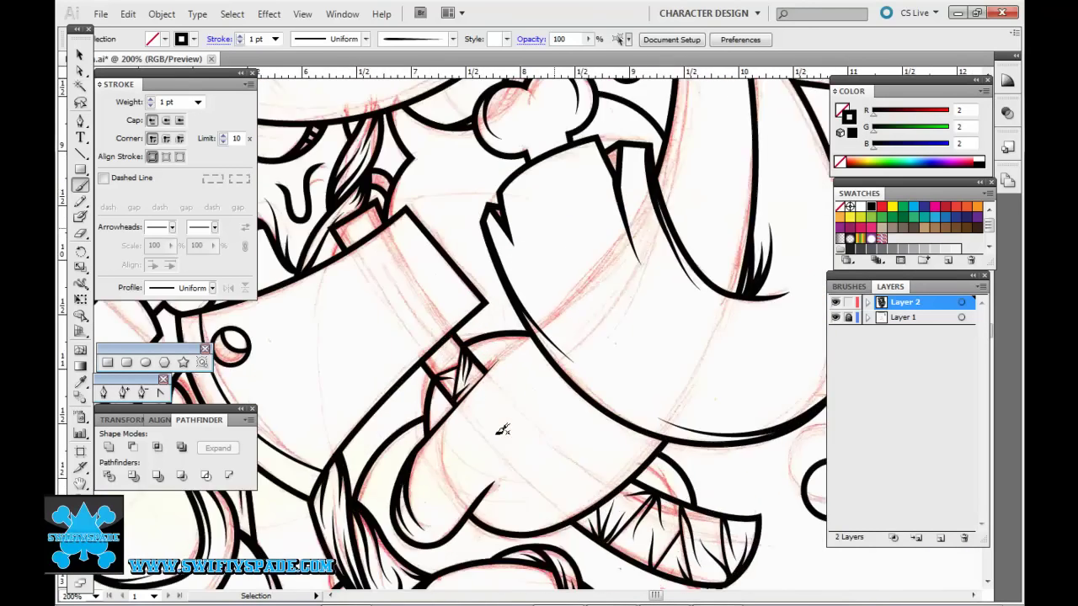
left_click_drag(595, 483, 554, 436)
left_click_drag(524, 253, 343, 485)
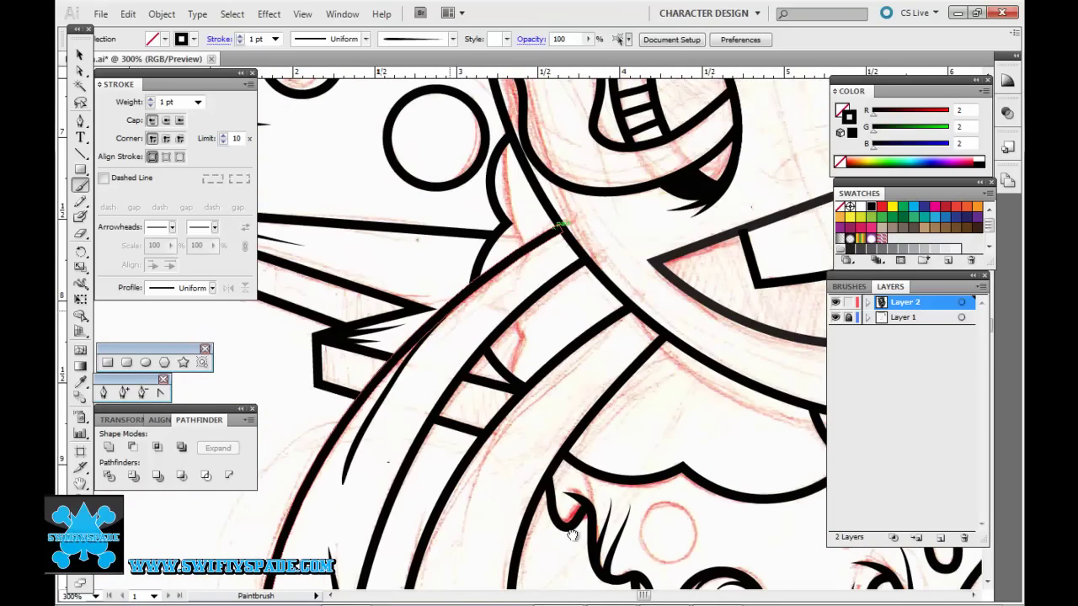
left_click_drag(635, 245, 531, 98)
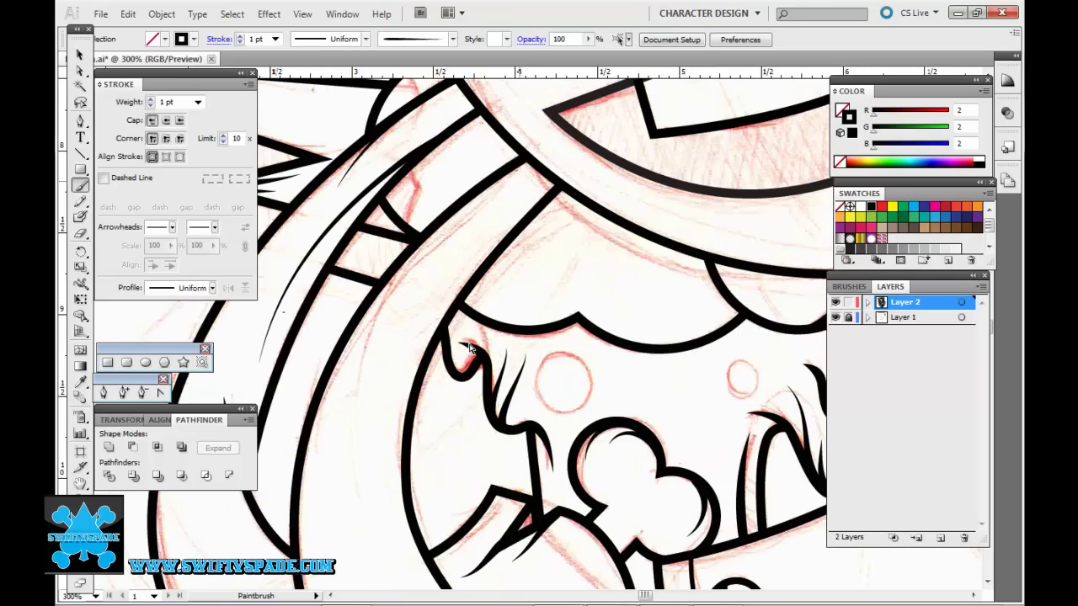
key("ctrl+0")
left_click_drag(589, 398, 476, 364)
left_click_drag(380, 156, 482, 341)
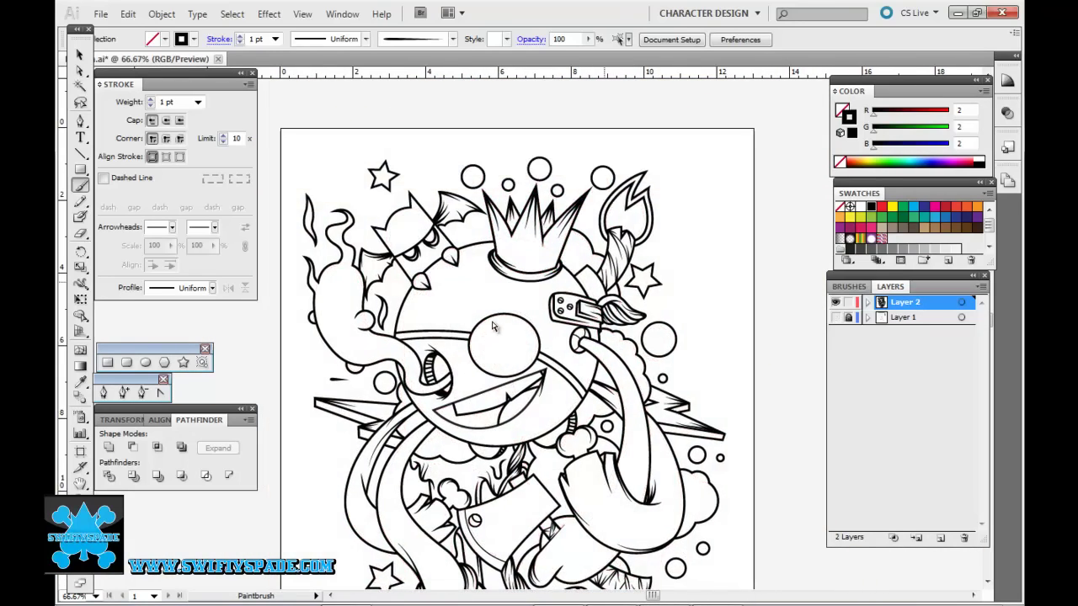
- Zoom in and redraw the tapered curved stroke beside the nose circle
key("ctrl+plus")
key("ctrl+plus")
key("ctrl+plus")
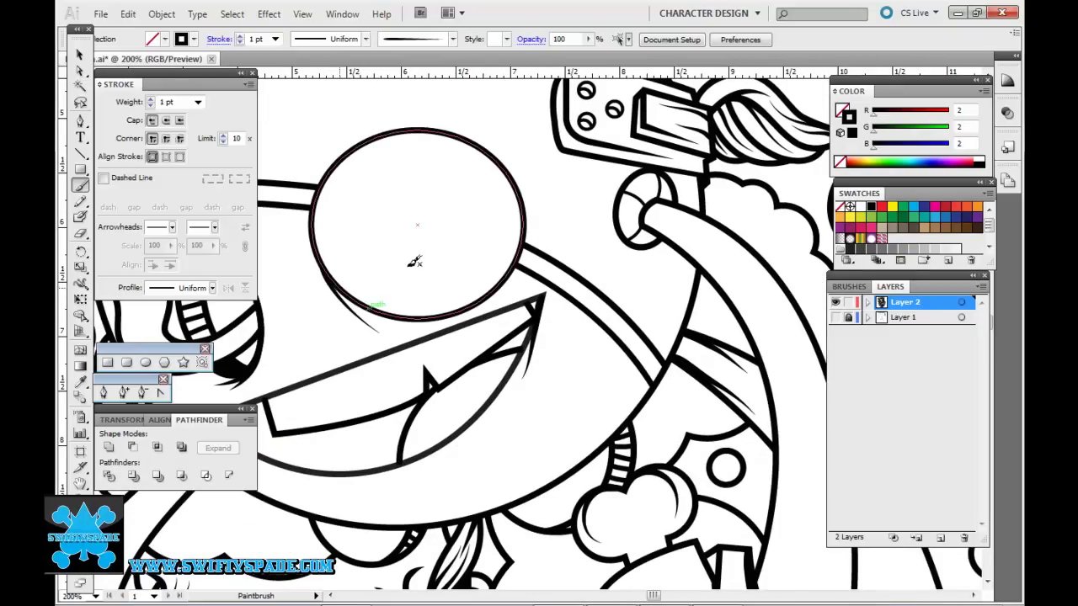
left_click_drag(324, 274, 379, 332)
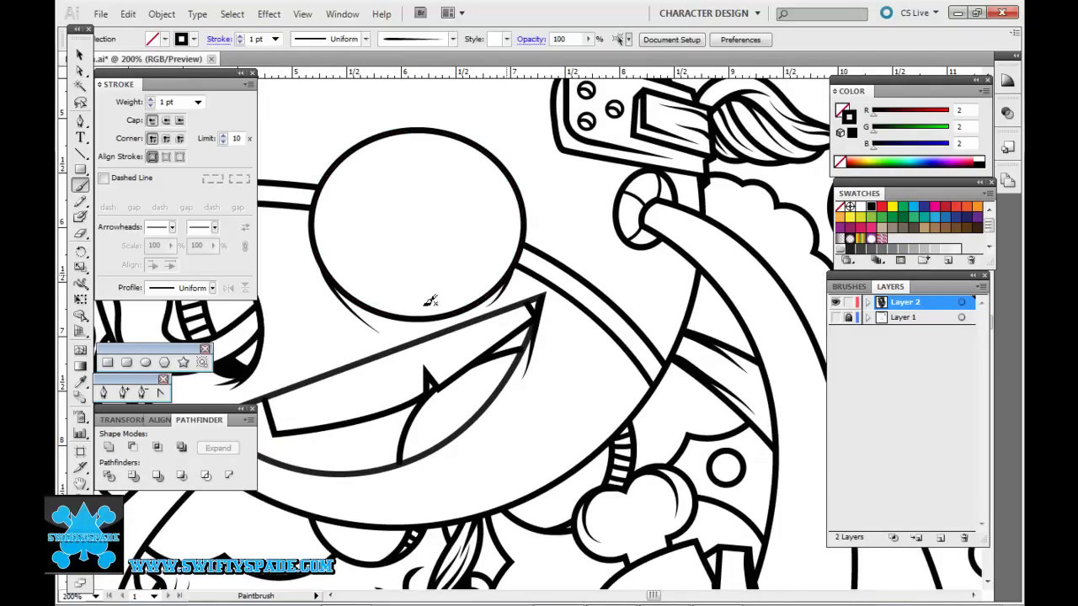
left_click_drag(436, 345, 505, 412)
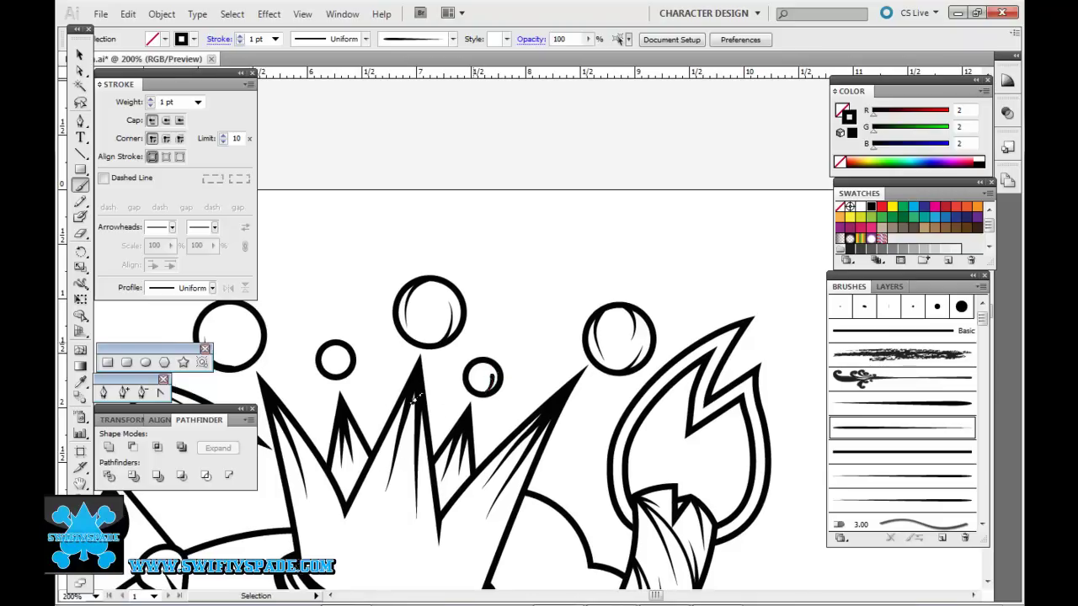
key("v")
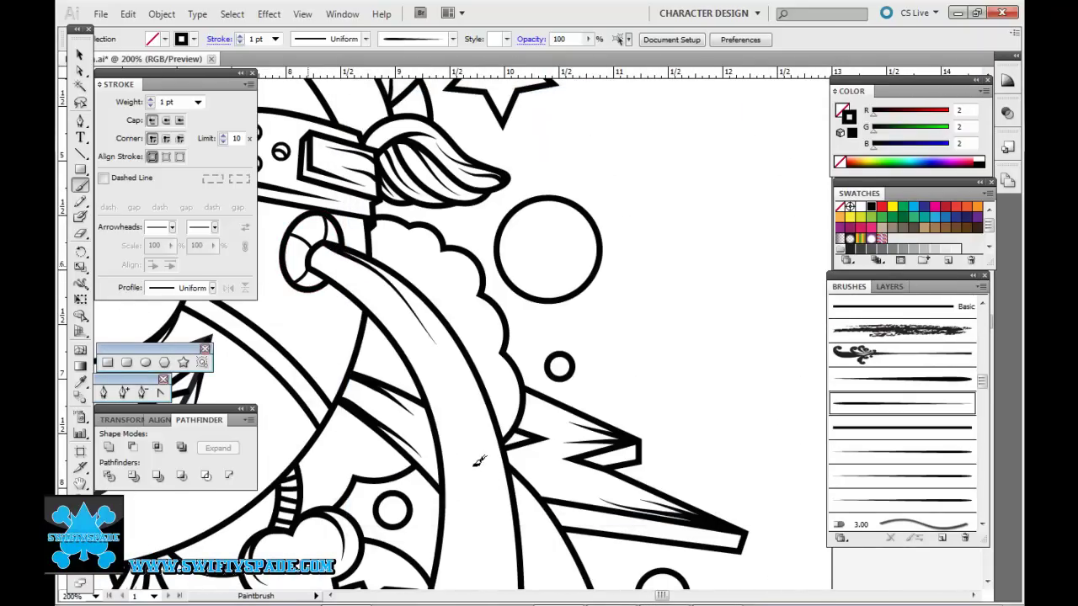
- Zoom out and center the whole face and crown, back in Paintbrush mode
scroll(479, 465, "down", 5)
left_click_drag(468, 468, 484, 370)
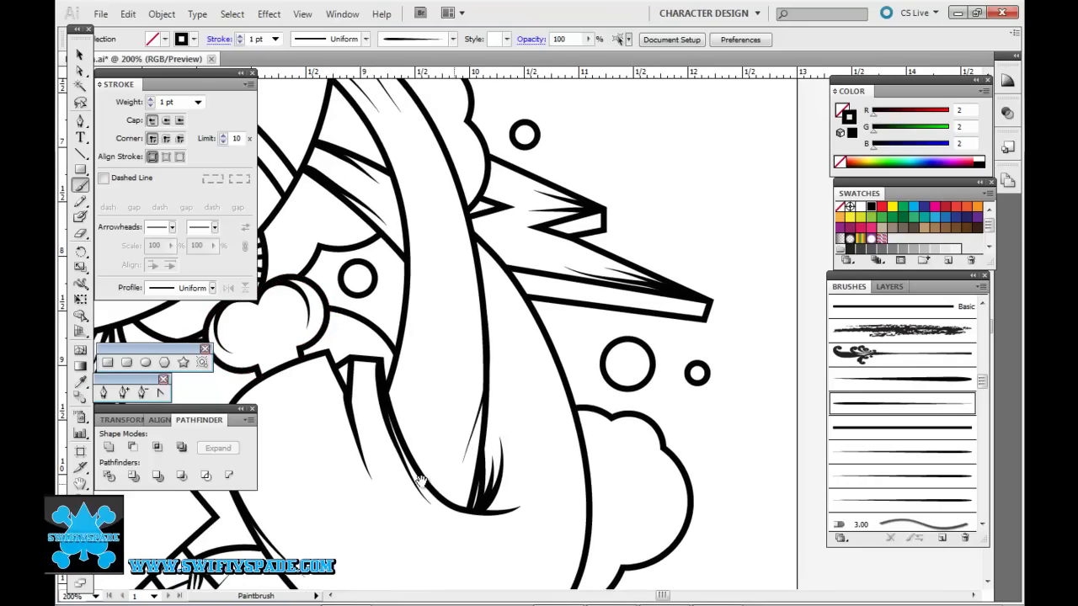
mouse_move(498, 281)
left_mouse_down()
mouse_move(436, 387)
mouse_move(474, 306)
mouse_move(489, 374)
mouse_move(361, 281)
mouse_move(323, 316)
left_mouse_up()
key("ctrl+minus")
key("ctrl+minus")
key("ctrl+minus")
mouse_move(346, 494)
left_mouse_down()
mouse_move(411, 284)
mouse_move(418, 305)
left_mouse_up()
key("b")
key("F7")
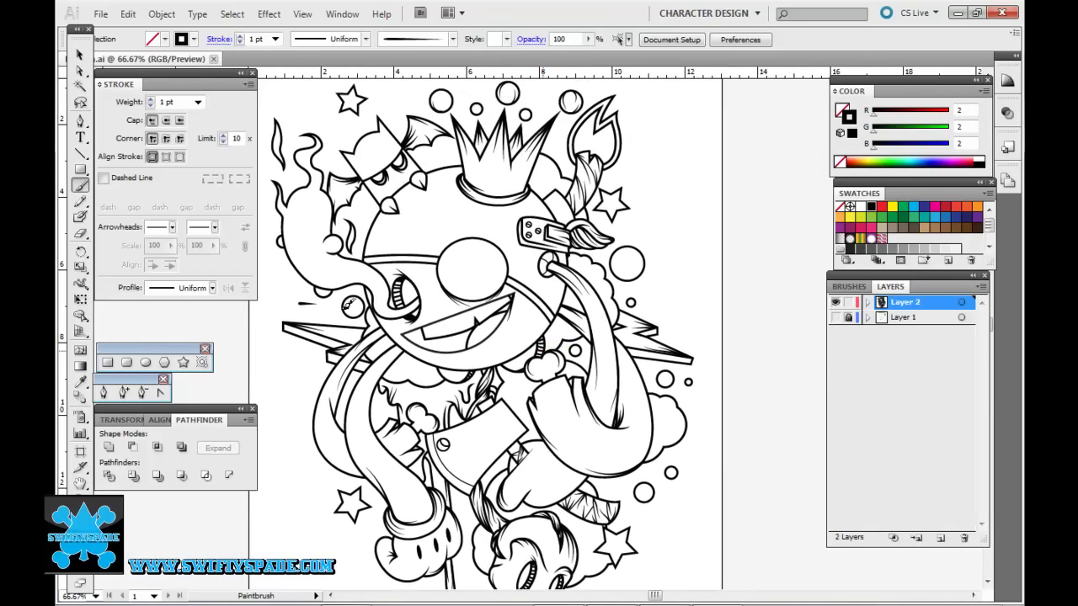
- Duplicate Layer 2 and expand the copy's brush strokes into shapes with Expand Appearance and Expand
left_click_drag(905, 302, 917, 538)
left_click(960, 301)
left_click(161, 14)
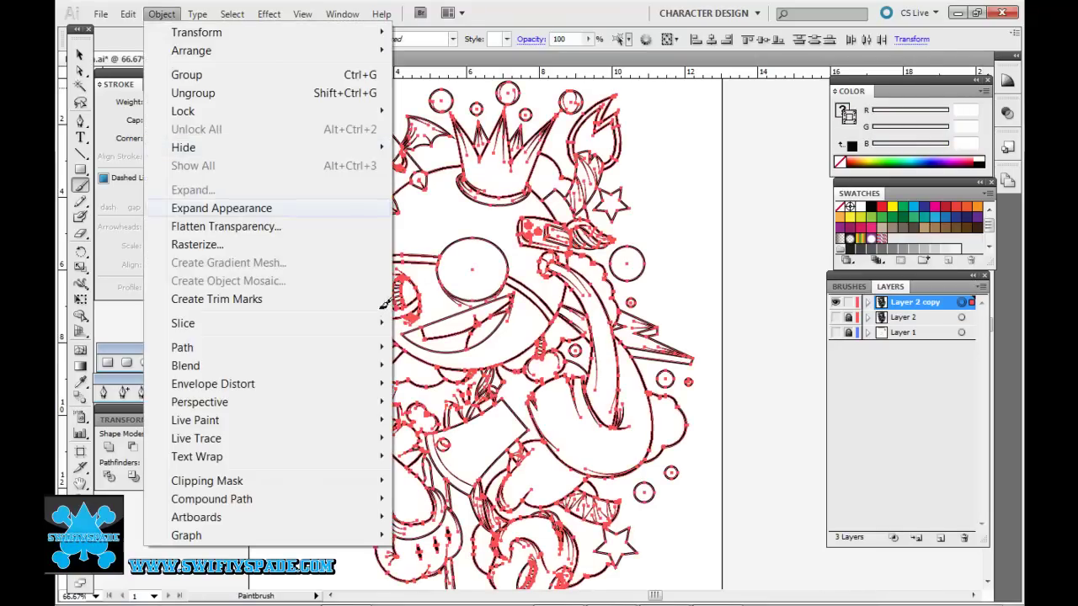
left_click(222, 208)
left_click(162, 13)
left_click(193, 190)
key("Return")
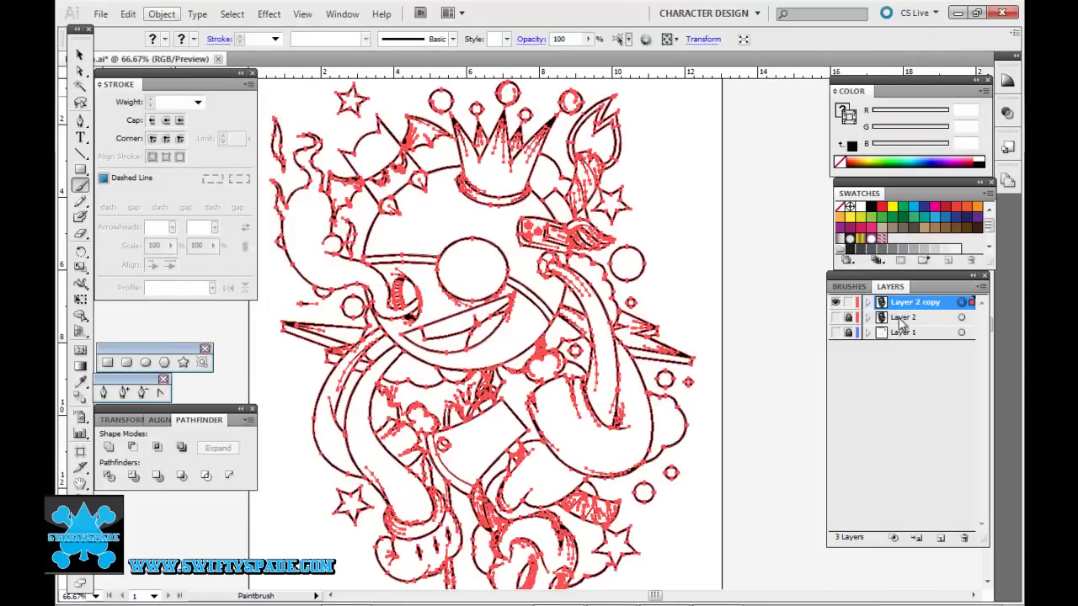
key("ctrl+z")
- Make the line art a Live Paint group and fill the eyepatch circle and strap black
left_click(162, 14)
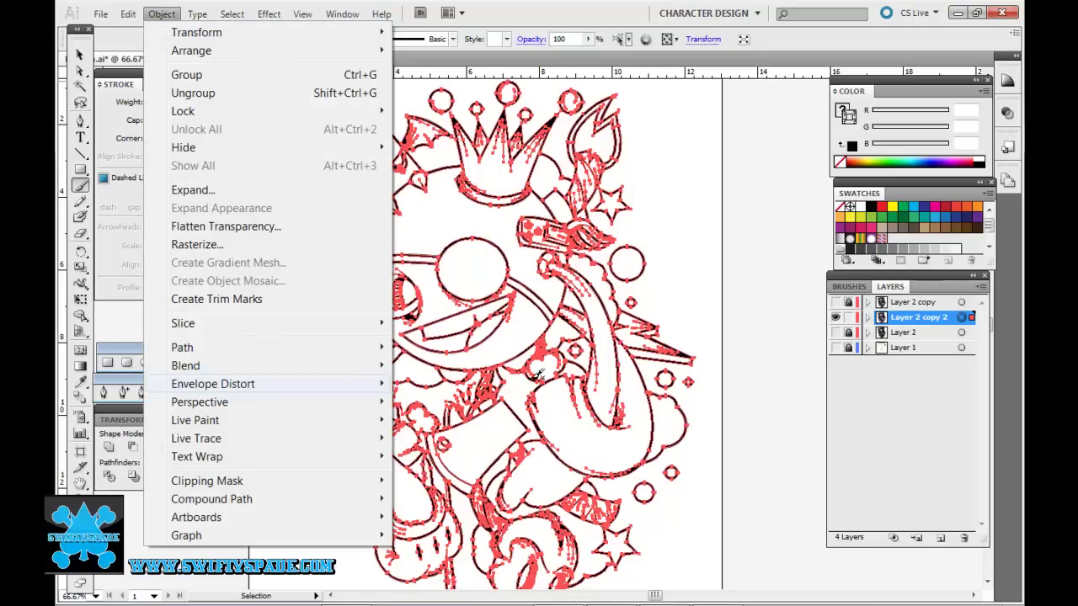
left_click(427, 419)
key("ctrl+shift+a")
key("k")
left_click(472, 268)
left_click(396, 260)
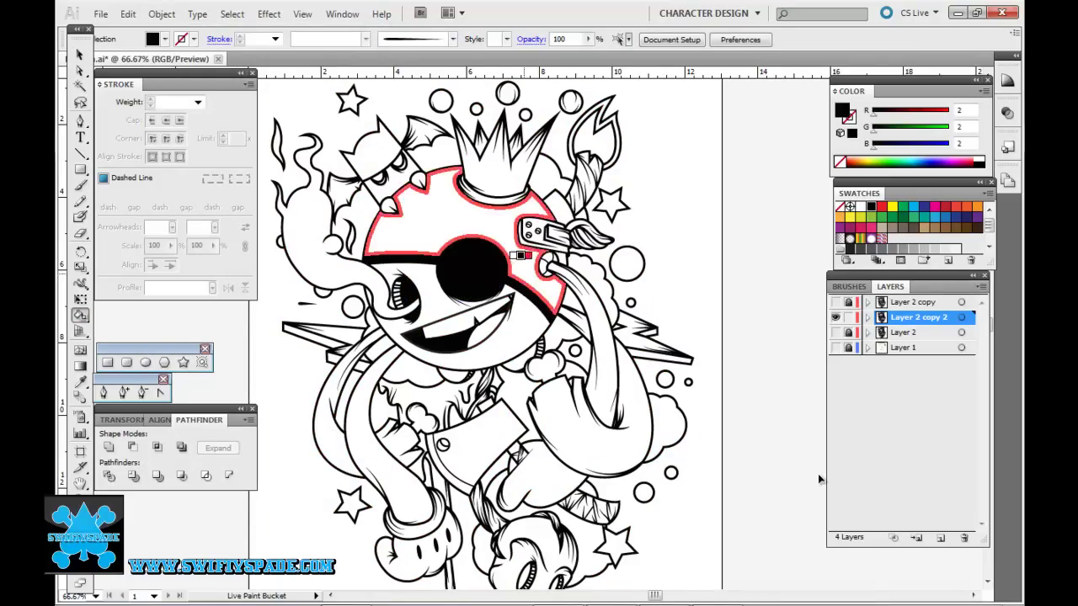
- Zoom around the eyepatch and mouth area with the Live Paint Bucket ready
key("ctrl+equal")
key("ctrl+equal")
key("ctrl+equal")
key("ctrl+minus")
key("ctrl+minus")
key("ctrl+minus")
key("ctrl+equal")
key("ctrl+equal")
key("ctrl+equal")
key("ctrl+equal")
left_click_drag(621, 223, 604, 229)
key("ctrl+minus")
key("ctrl+minus")
key("ctrl+minus")
scroll(674, 337, "up", 10)
key("ctrl+equal")
key("ctrl+equal")
key("ctrl+equal")
key("k")
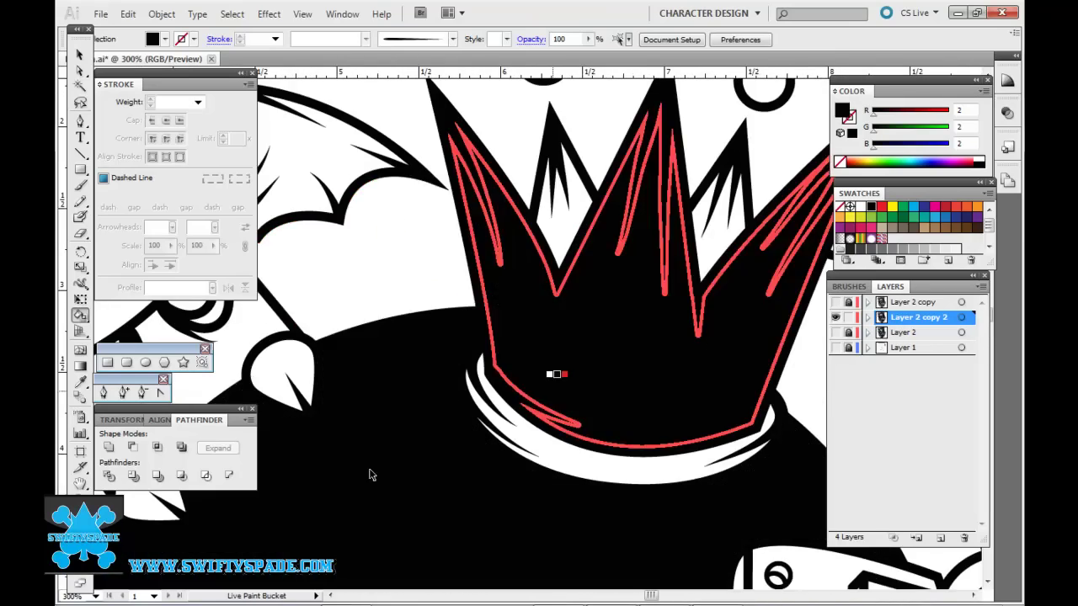
scroll(390, 481, "left", 5)
scroll(384, 317, "left", 3)
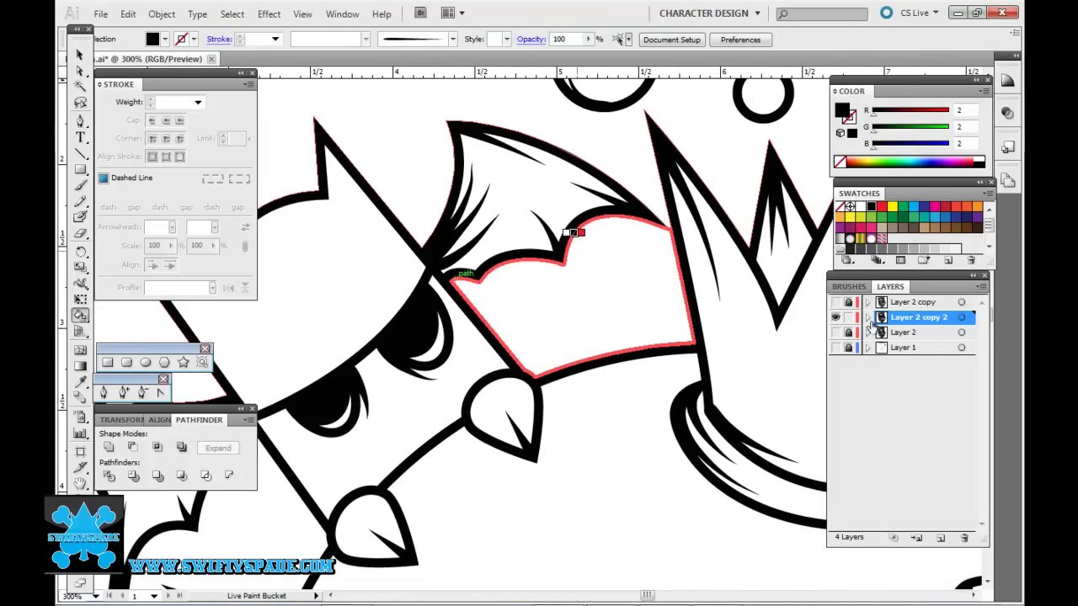
key("ctrl+a")
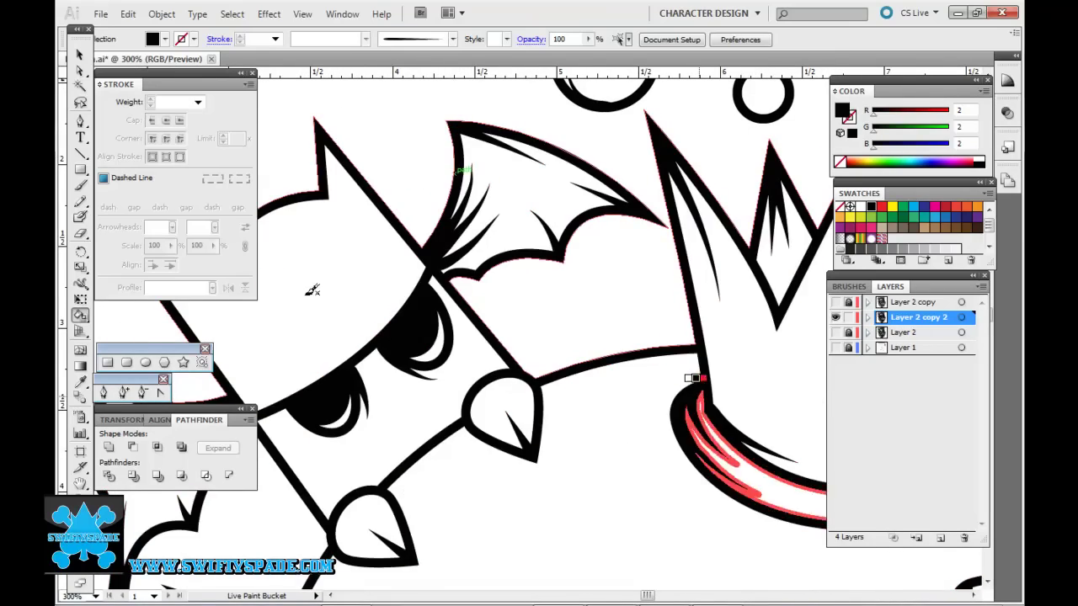
- Pan to the tongue and hand area and fill the lightning bolt black
key("ctrl+minus")
key("ctrl+minus")
key("ctrl+minus")
scroll(312, 354, "down", 3)
scroll(312, 354, "right", 3)
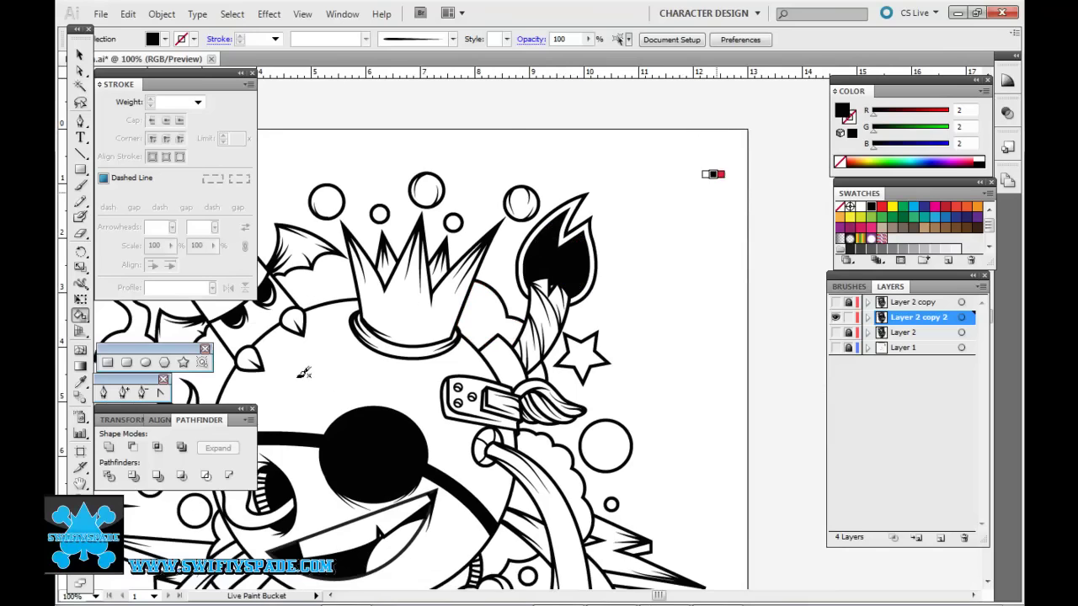
scroll(608, 252, "down", 5)
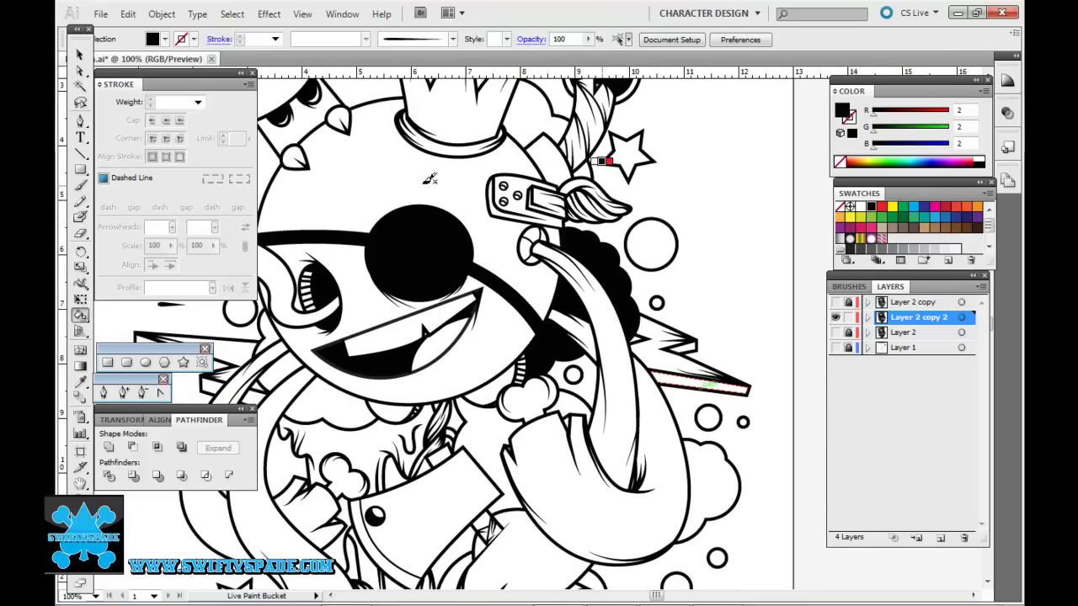
scroll(422, 265, "left", 3)
left_click_drag(421, 266, 289, 186)
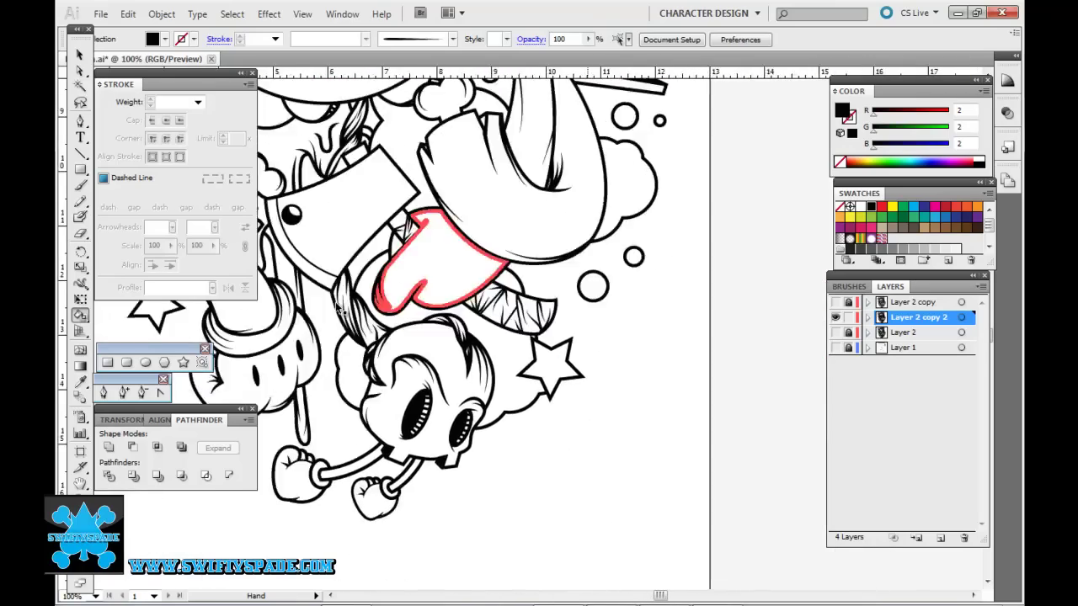
left_click_drag(495, 351, 521, 288)
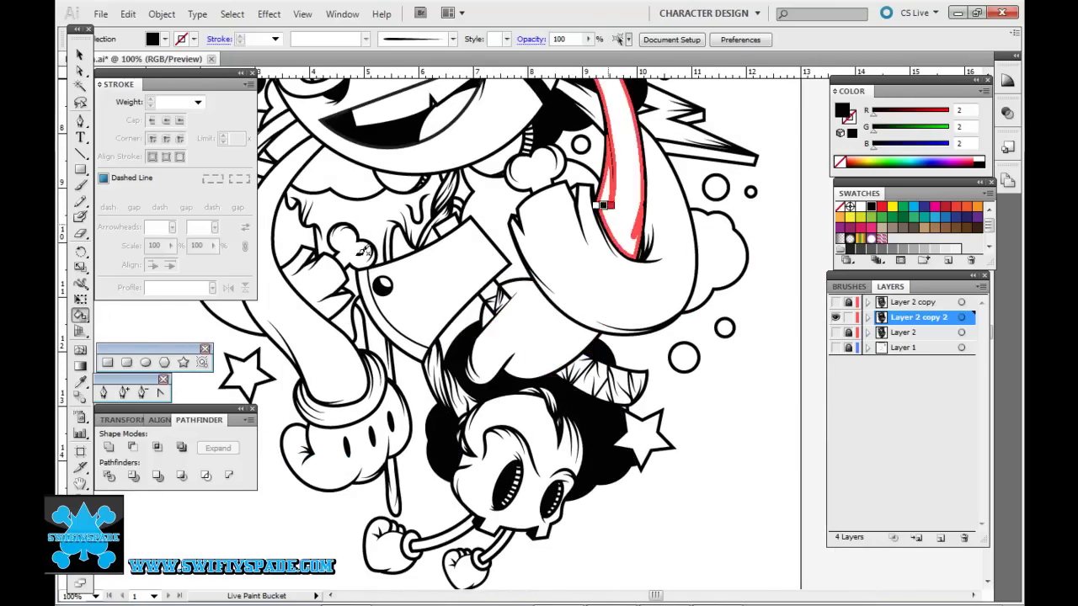
left_click_drag(599, 183, 435, 287)
left_click(522, 279)
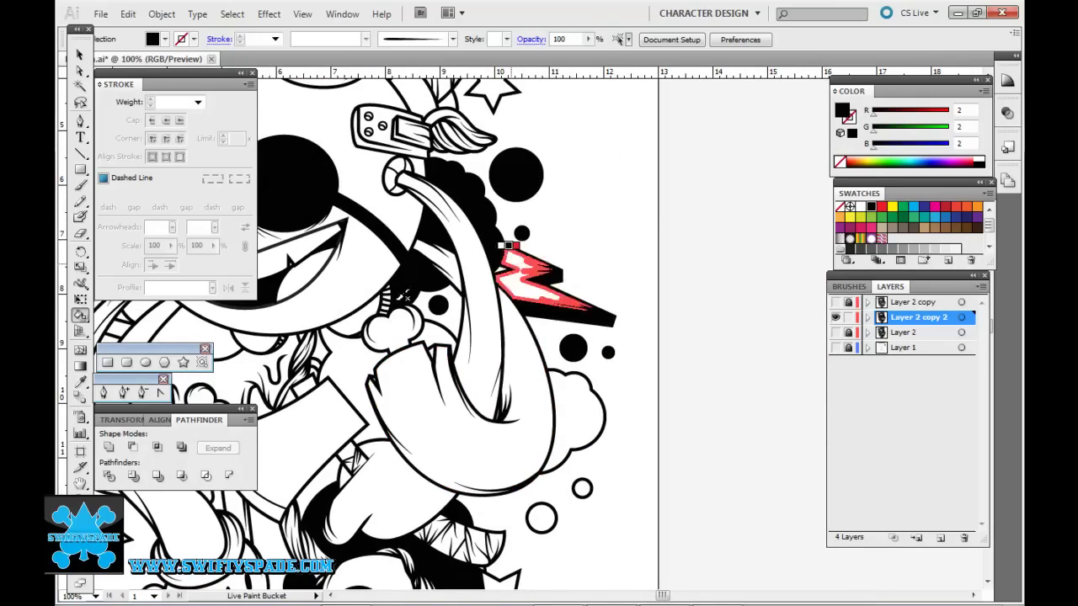
- Fill two small circles black, panning past the crown
scroll(434, 176, "left", 5)
scroll(437, 166, "up", 2)
mouse_move(451, 172)
left_mouse_down()
mouse_move(640, 457)
mouse_move(676, 378)
left_mouse_up()
mouse_move(463, 306)
left_mouse_down()
mouse_move(358, 283)
mouse_move(390, 266)
mouse_move(442, 325)
mouse_move(257, 352)
left_mouse_up()
scroll(621, 458, "up", 1)
scroll(618, 421, "up", 1)
scroll(446, 377, "up", 1)
scroll(593, 160, "down", 1)
scroll(578, 241, "down", 2)
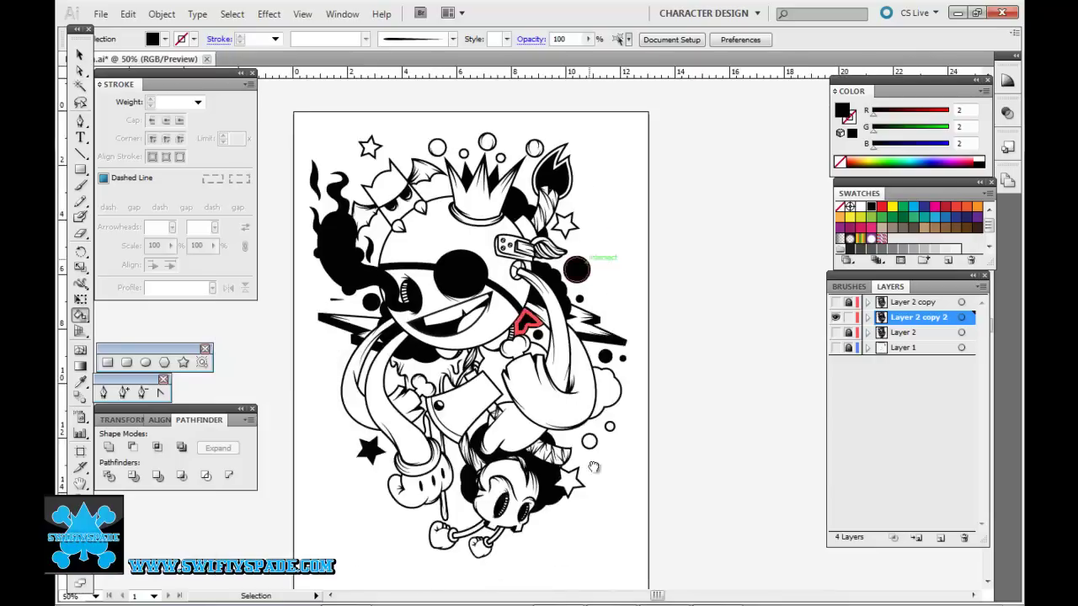
scroll(582, 244, "down", 1)
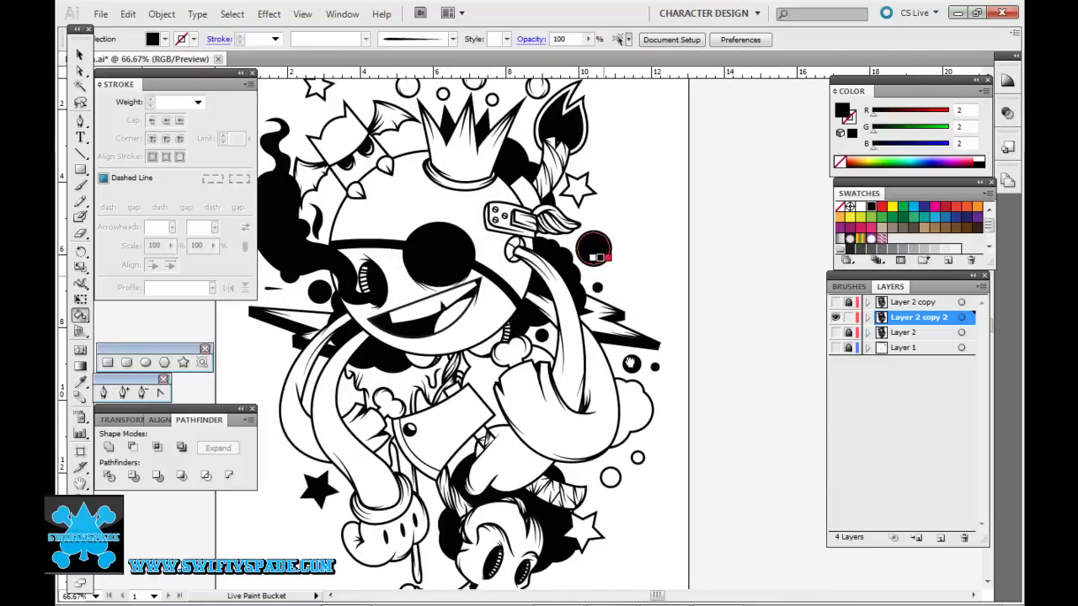
left_click(592, 248)
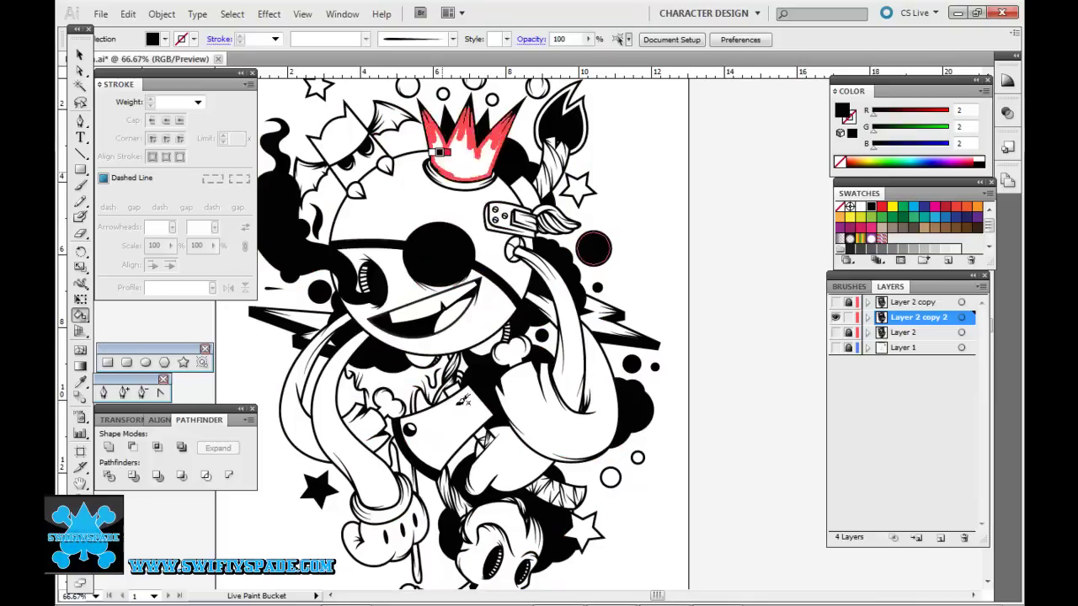
left_click(610, 477)
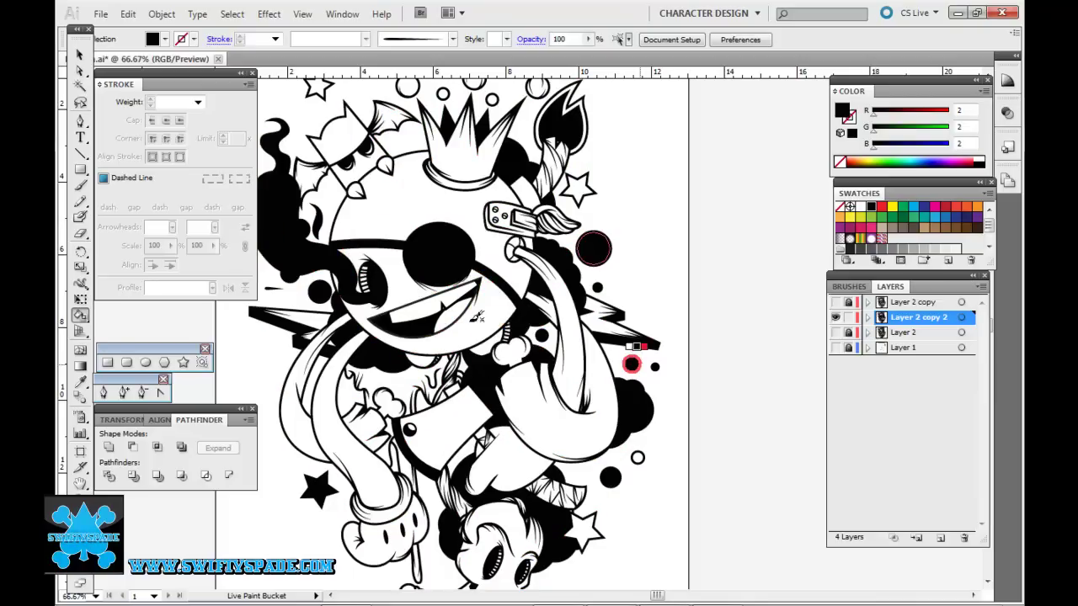
scroll(306, 175, "up", 3)
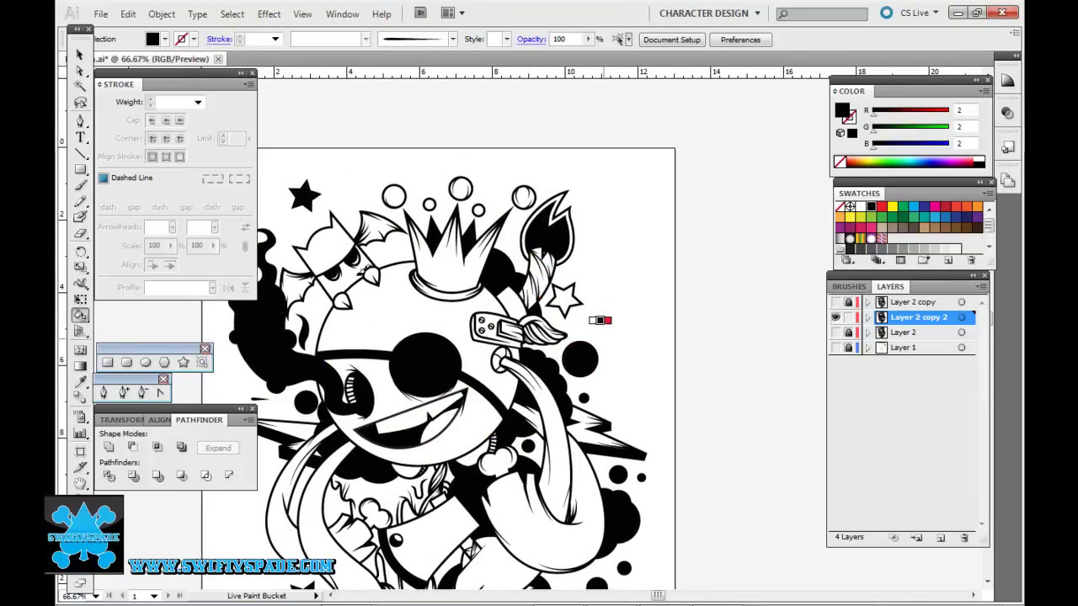
scroll(354, 277, "down", 3)
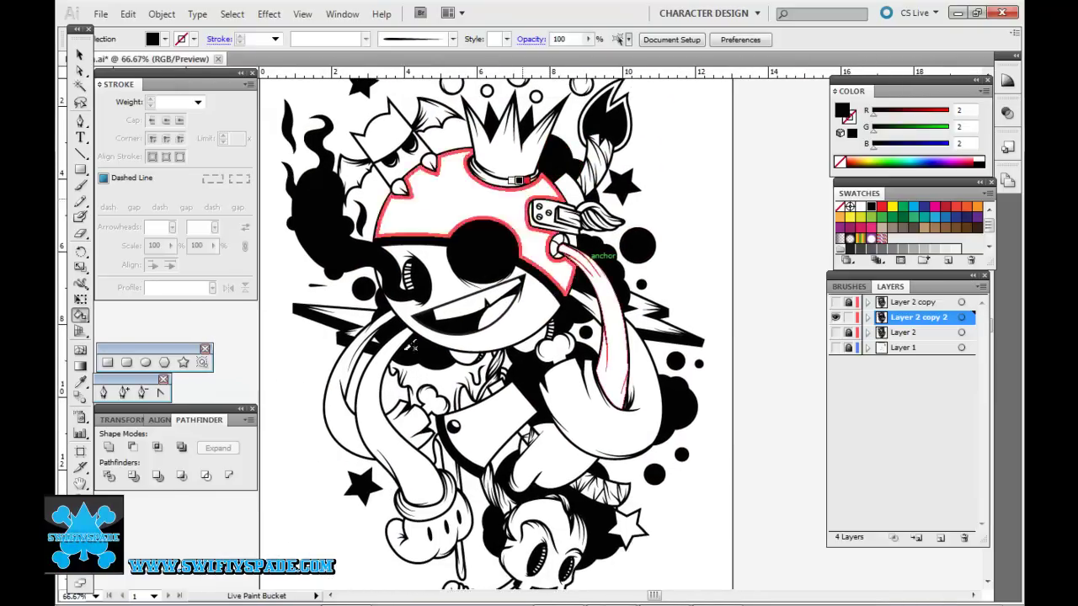
scroll(456, 300, "down", 1)
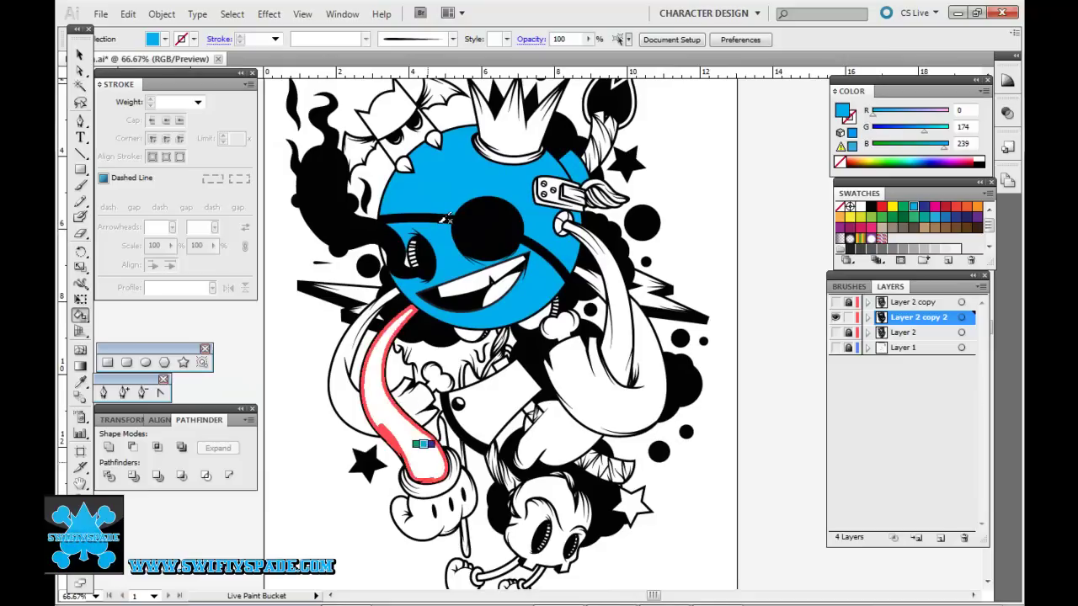
- Fill the right lightning bolt and another region cyan
left_click(608, 291)
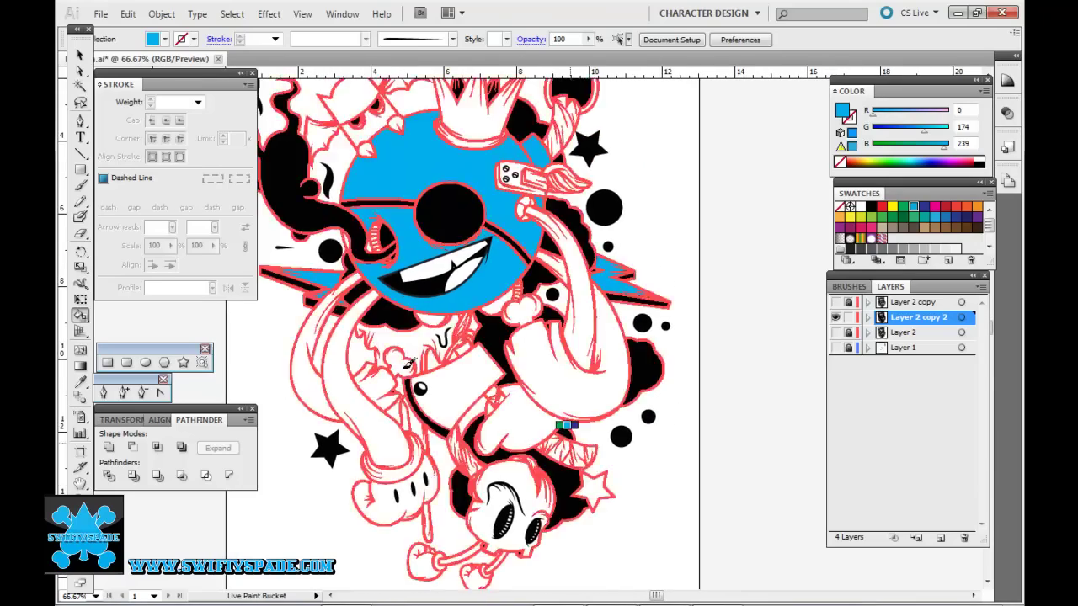
left_click(482, 328)
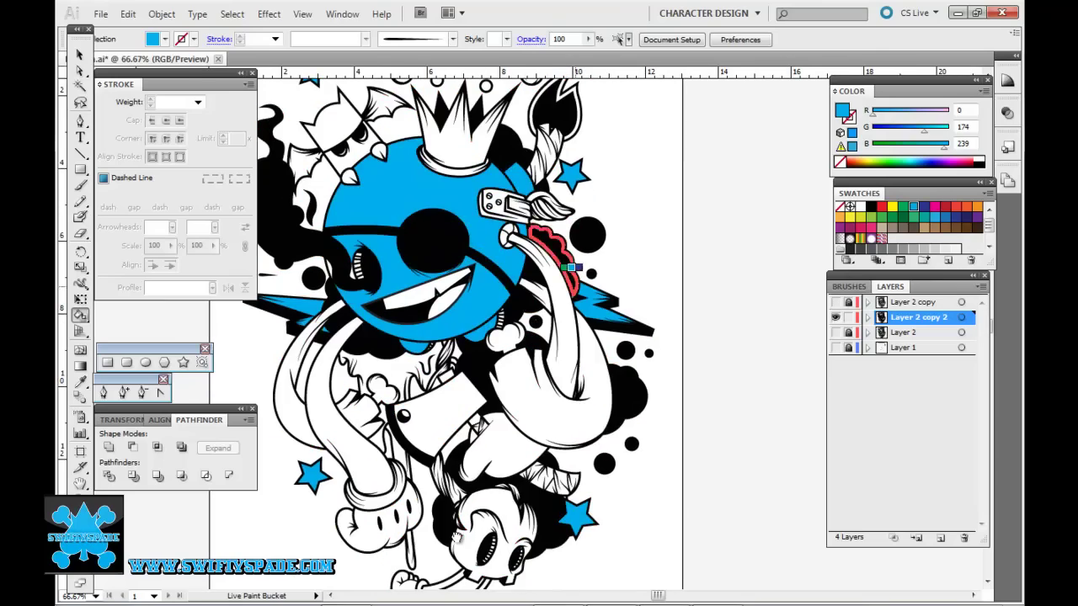
left_click_drag(532, 588, 511, 528)
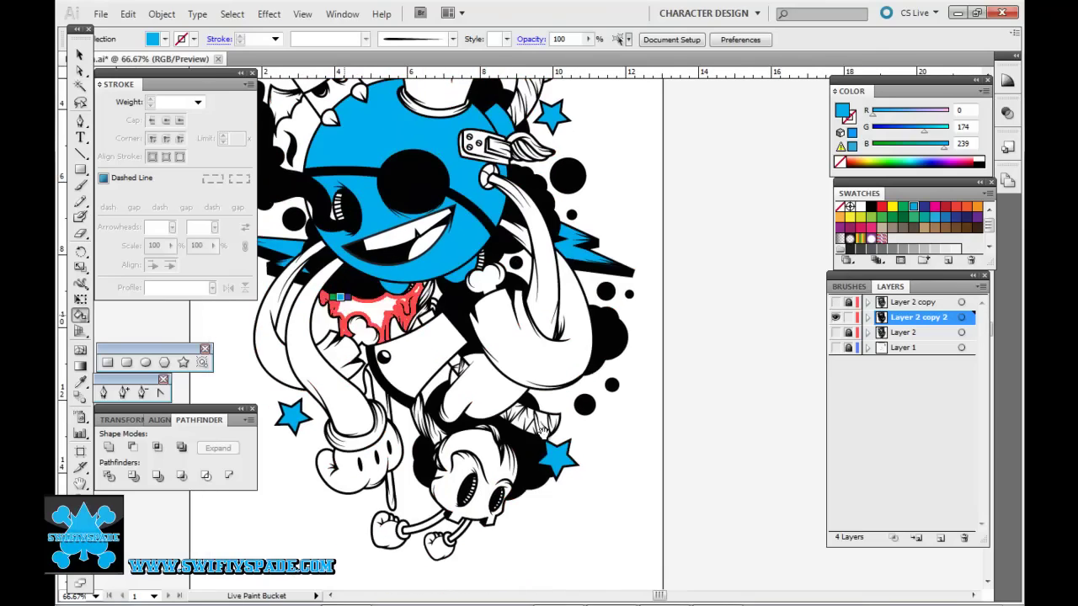
left_click_drag(505, 291, 546, 421)
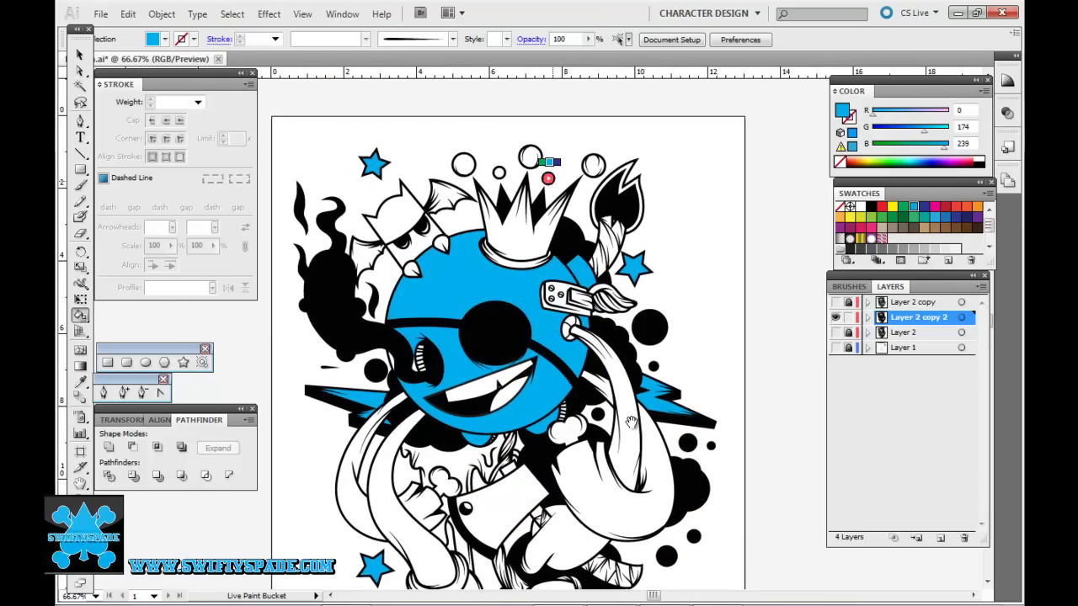
left_click_drag(625, 500, 556, 399)
- Zoom in on the knife and fill its three holes cyan
key("ctrl+plus")
key("ctrl+plus")
key("ctrl+plus")
left_click(542, 299)
left_click(584, 326)
left_click(542, 345)
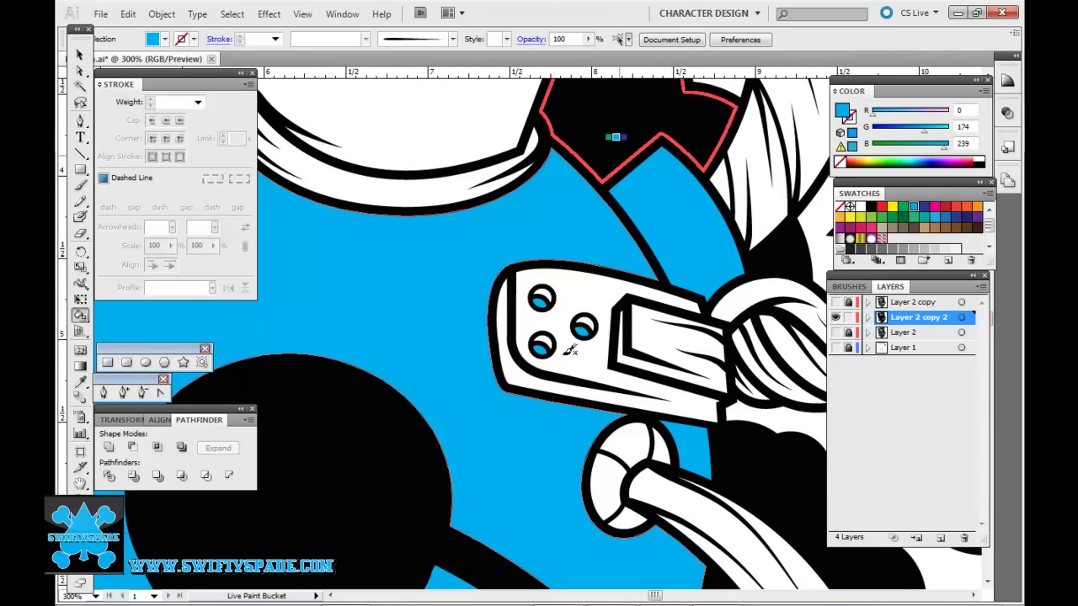
- Fill the tongue shape cyan
key("Left")
key("Left")
key("Left")
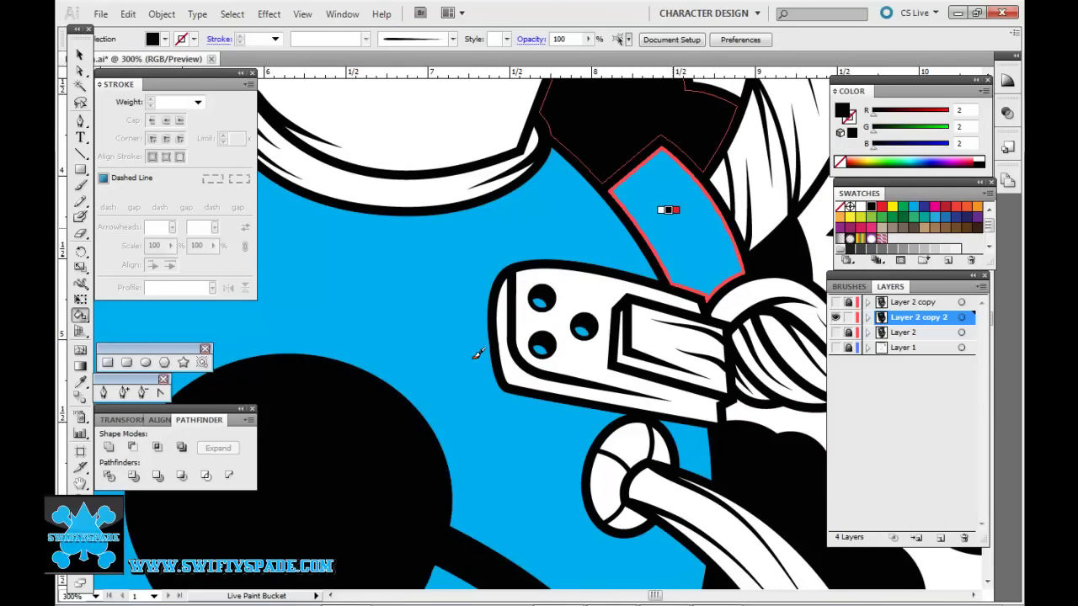
key("ctrl+minus")
key("ctrl+minus")
key("ctrl+minus")
left_click_drag(620, 303, 661, 152)
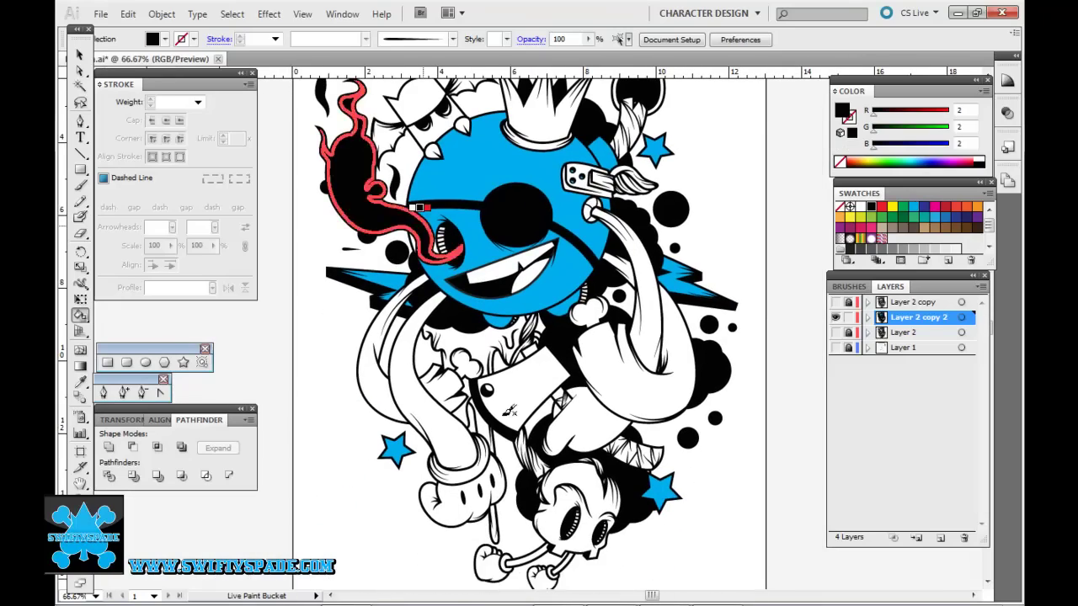
key("Right")
key("Right")
key("Right")
left_click_drag(451, 425, 426, 358)
left_click(619, 244)
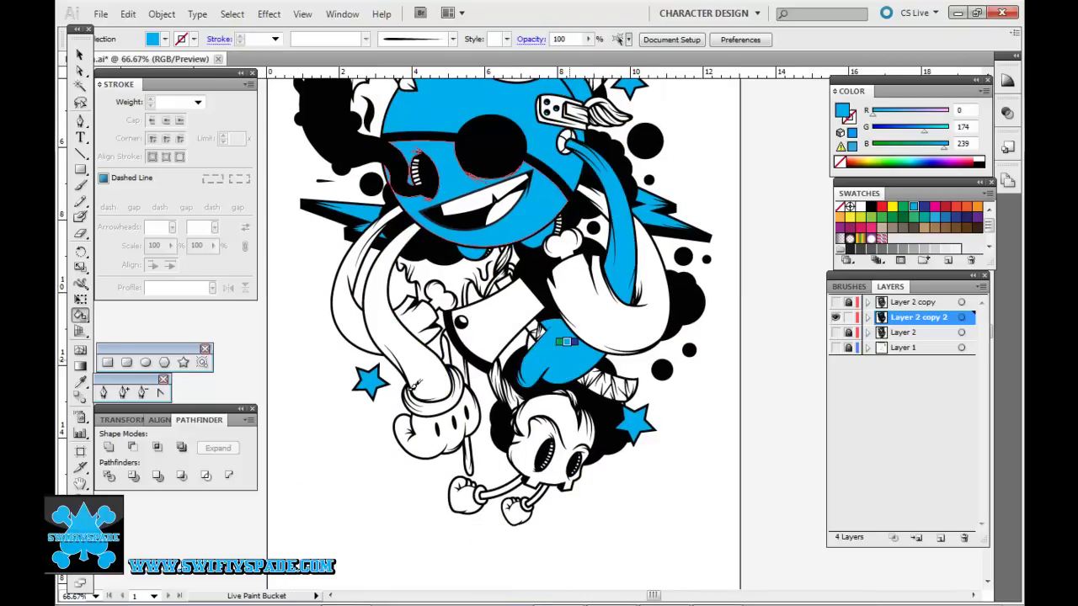
- Pan and zoom around the skull character's face and grinning mouth to check the fills
left_click_drag(522, 290, 489, 383)
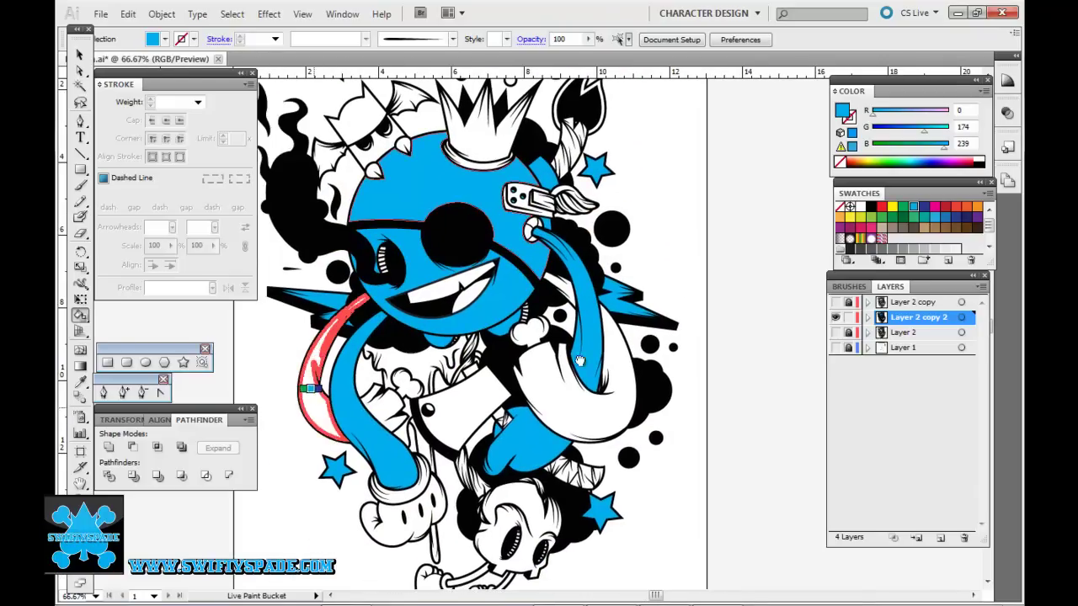
left_click_drag(448, 587, 436, 473)
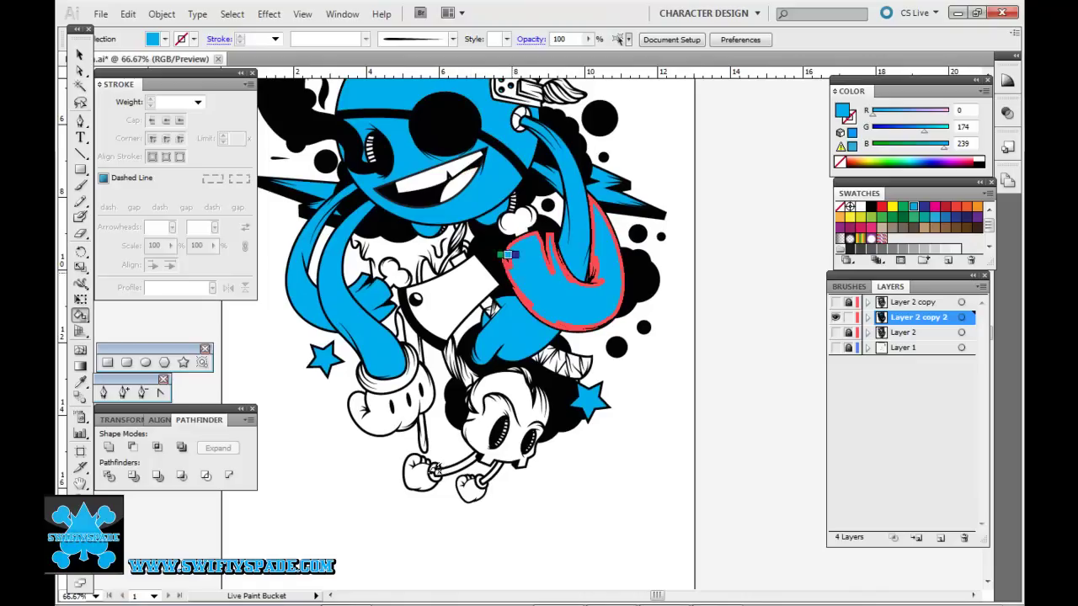
left_click_drag(480, 143, 494, 303)
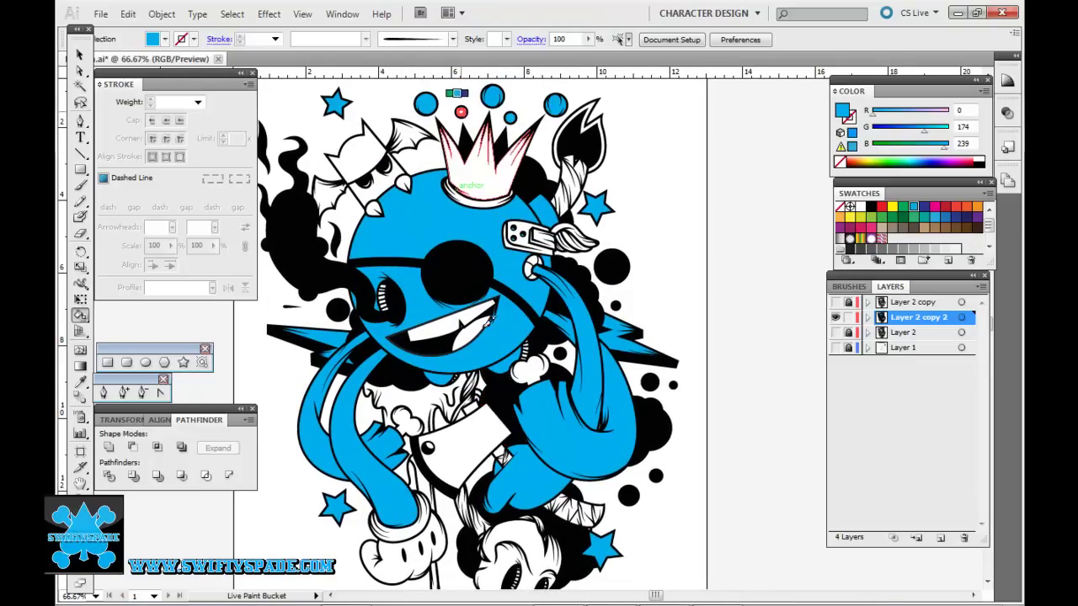
mouse_move(463, 288)
left_mouse_down()
mouse_move(526, 375)
mouse_move(453, 292)
left_mouse_up()
key("ctrl+plus")
key("ctrl+plus")
key("ctrl+plus")
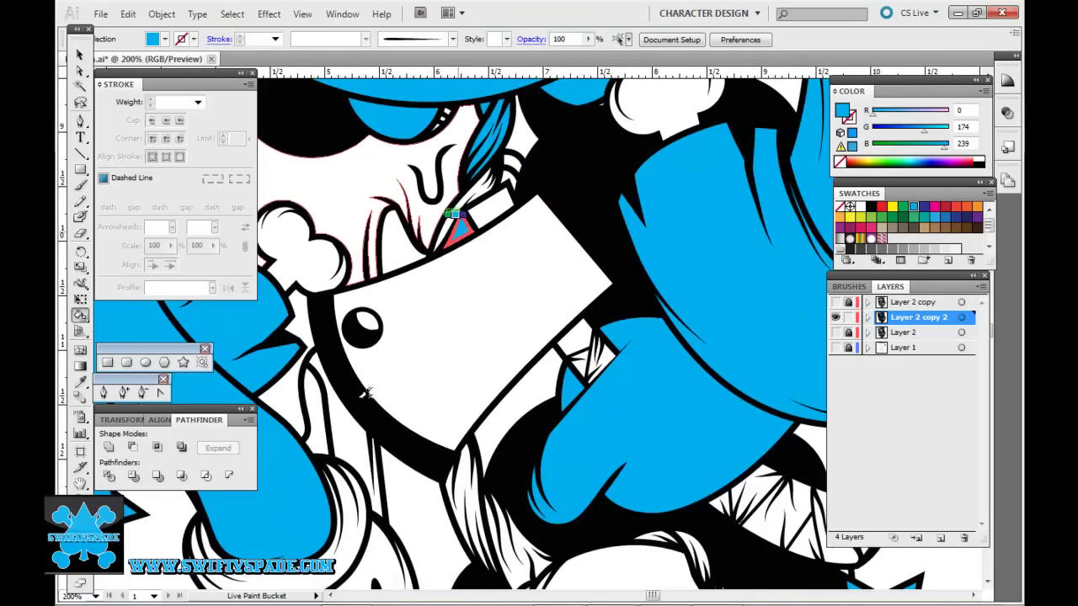
left_click_drag(542, 241, 531, 381)
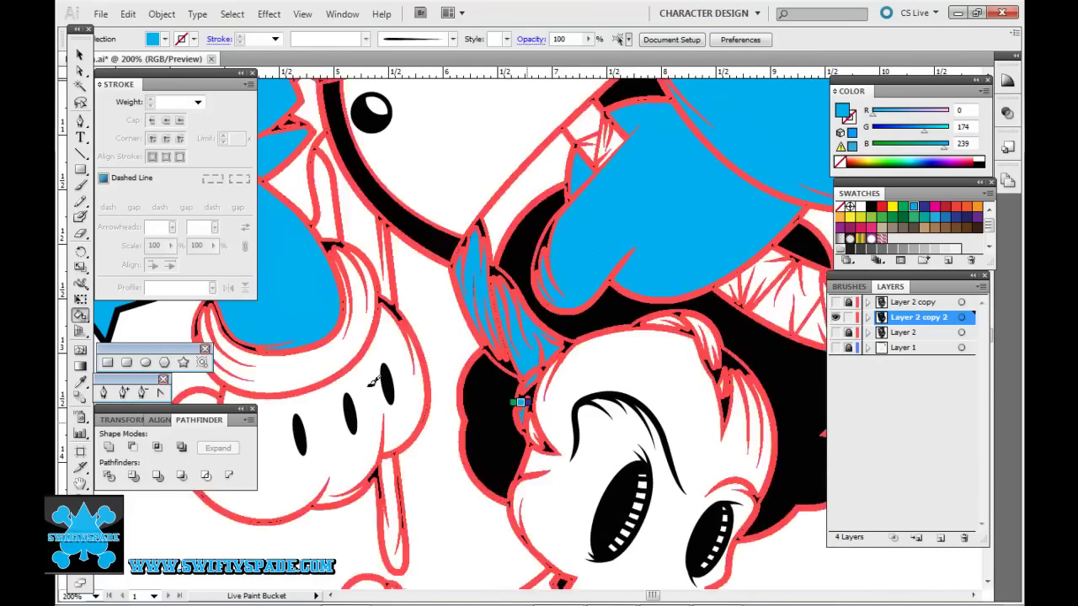
key("ctrl+plus")
key("ctrl+plus")
key("ctrl+plus")
key("ctrl+minus")
key("ctrl+minus")
key("ctrl+minus")
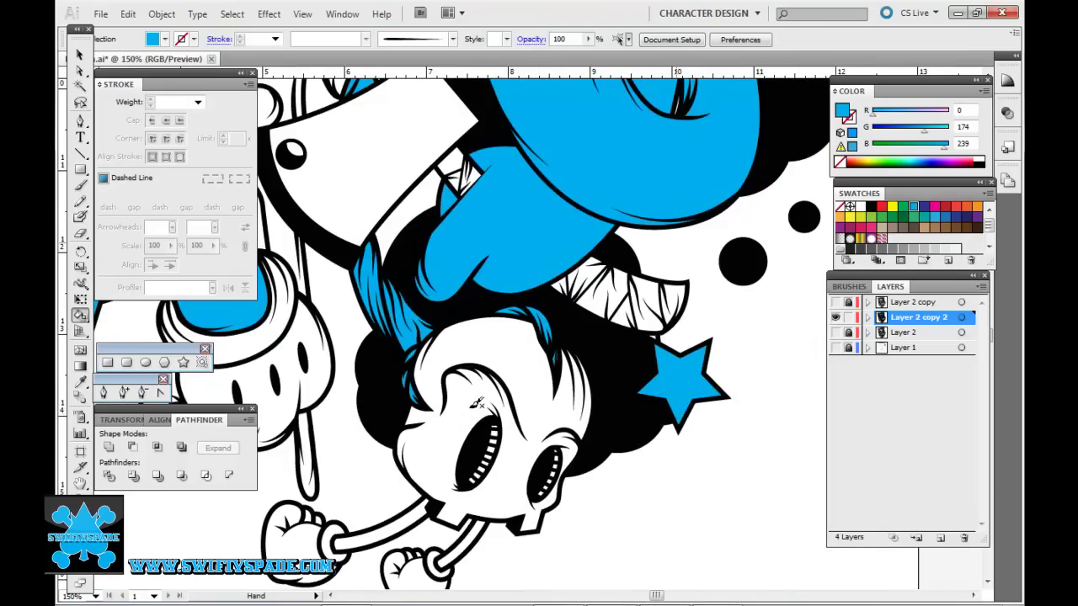
mouse_move(405, 456)
left_mouse_down()
mouse_move(532, 282)
mouse_move(516, 240)
left_mouse_up()
scroll(729, 362, "down", 5)
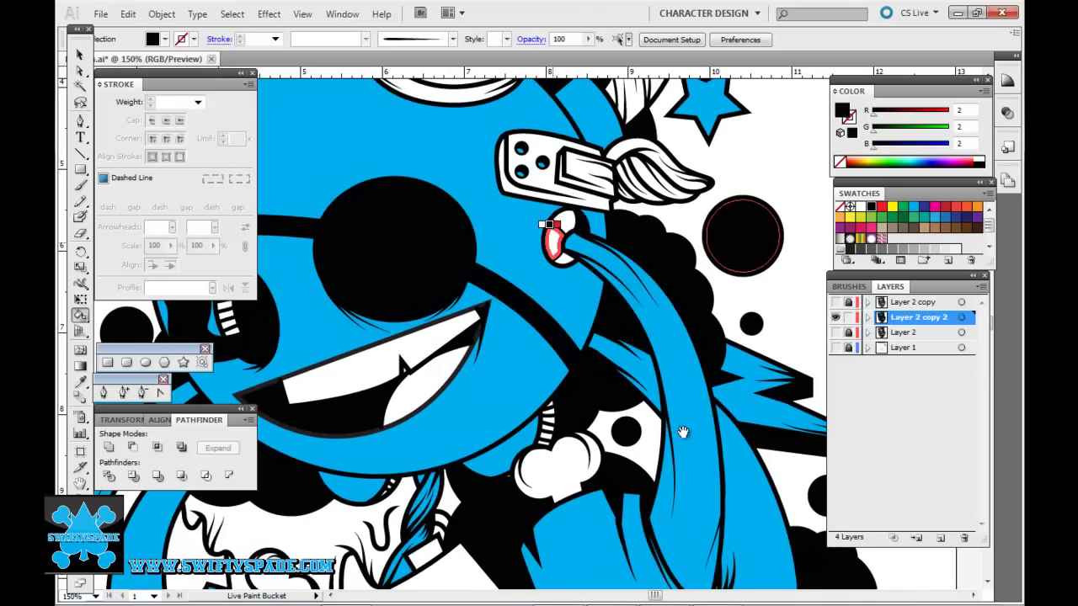
key("ctrl+minus")
key("ctrl+minus")
key("ctrl+minus")
scroll(590, 444, "down", 2)
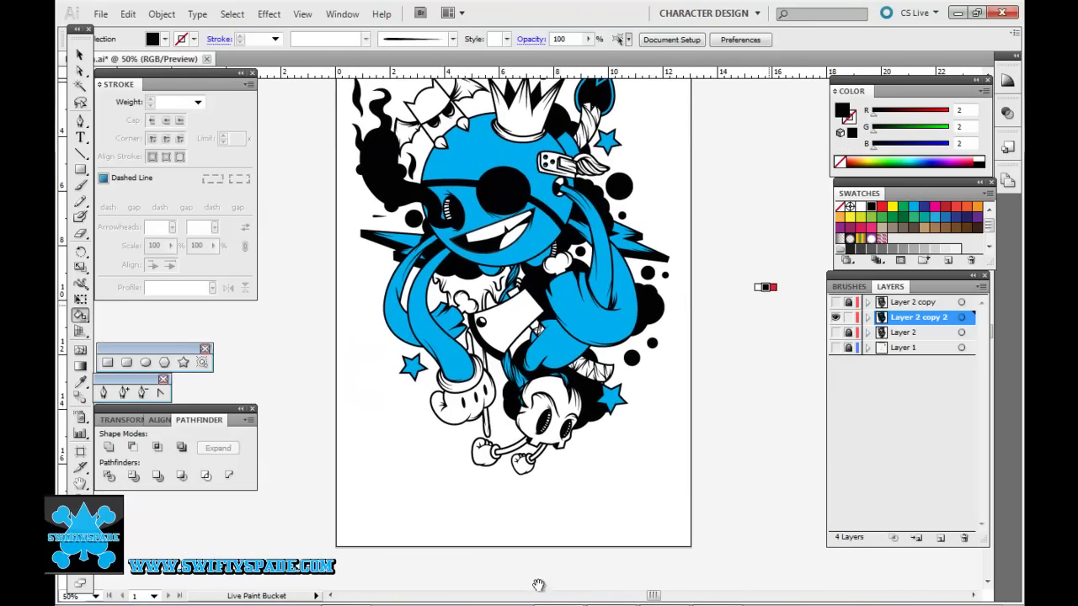
key("ctrl+plus")
key("ctrl+plus")
key("ctrl+plus")
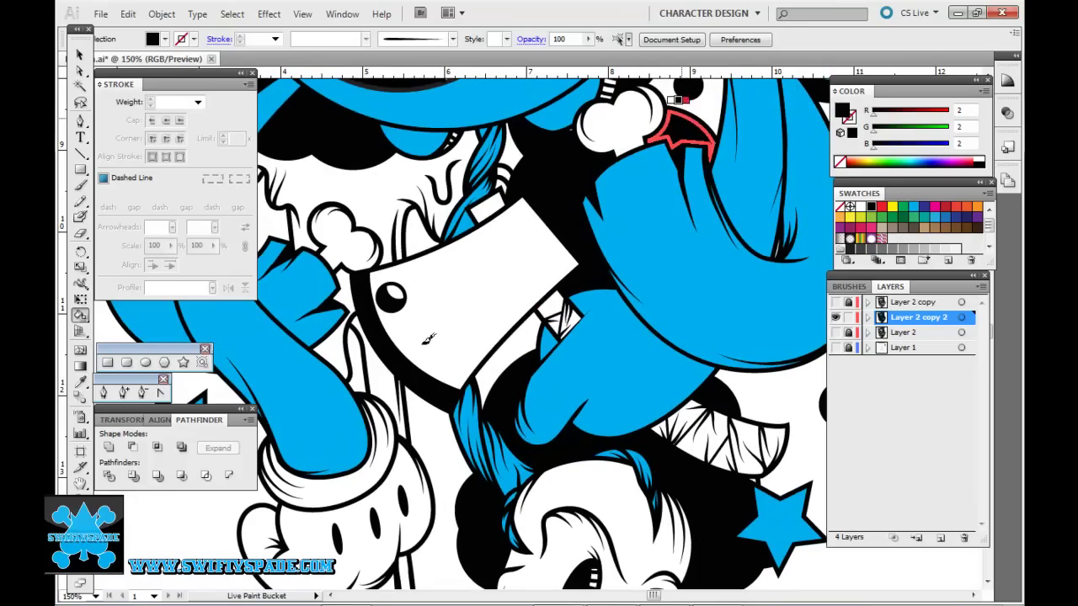
- Add a new Layer 5 above the coloured artwork
key("ctrl+a")
left_click_drag(364, 293, 534, 372)
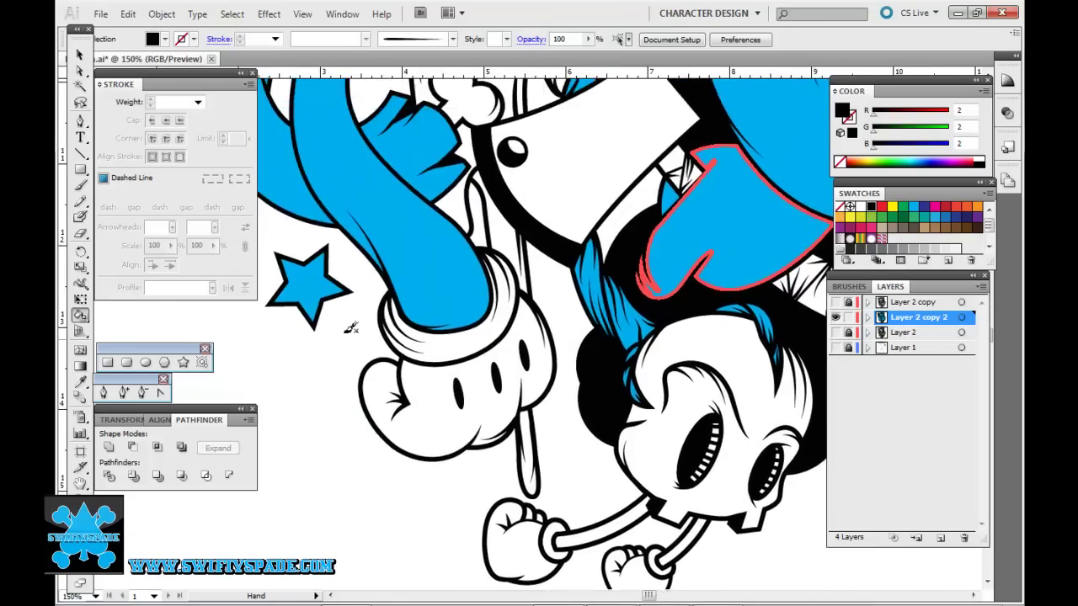
key("ctrl+minus")
key("ctrl+minus")
key("ctrl+minus")
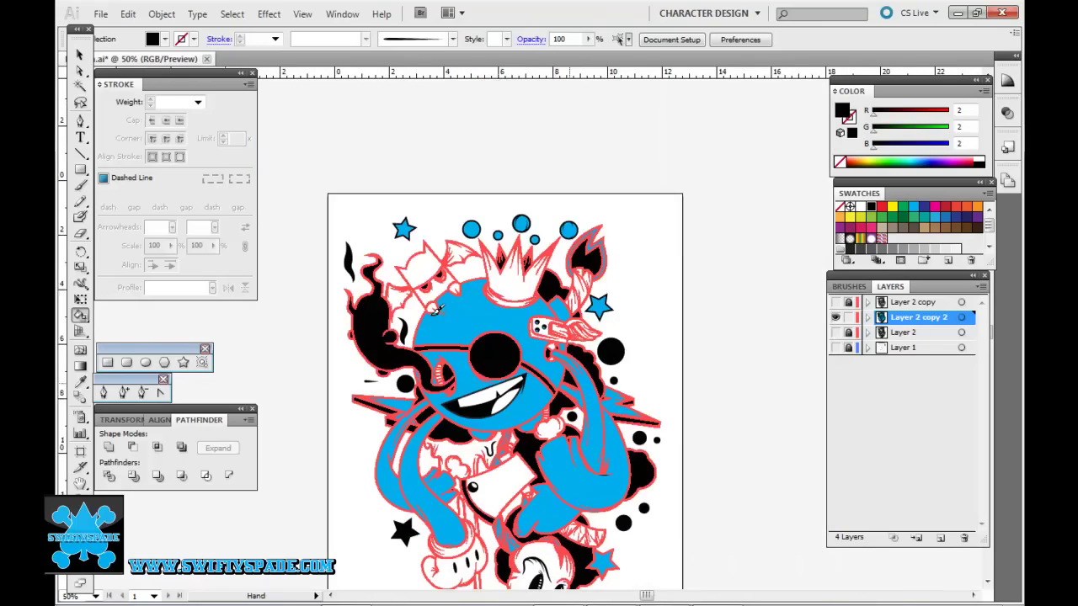
key("ctrl+plus")
key("ctrl+plus")
key("ctrl+plus")
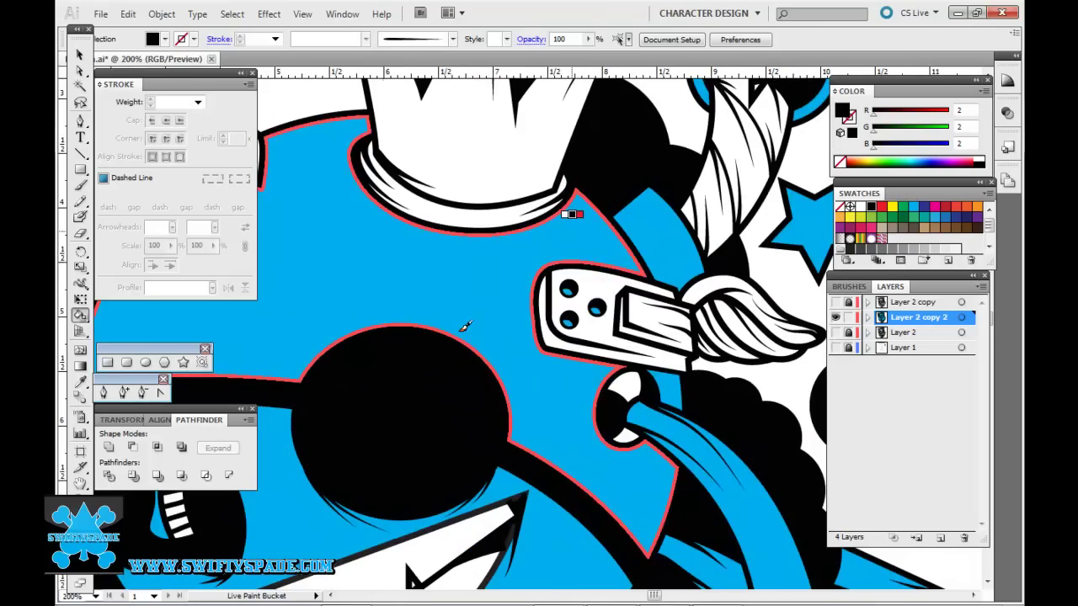
scroll(474, 308, "up", 3)
scroll(474, 308, "left", 5)
key("F5")
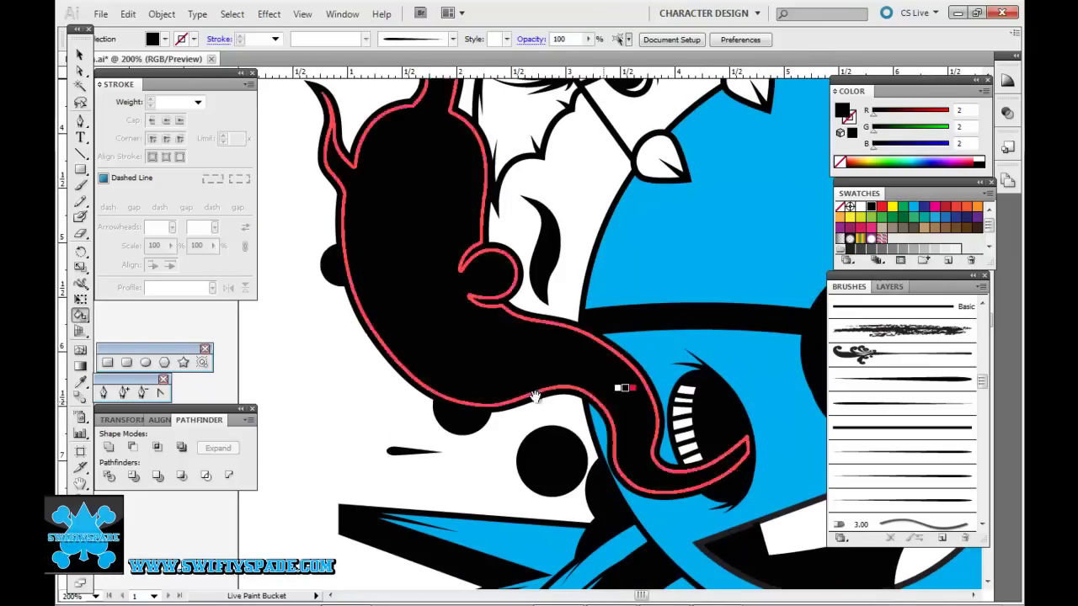
key("F7")
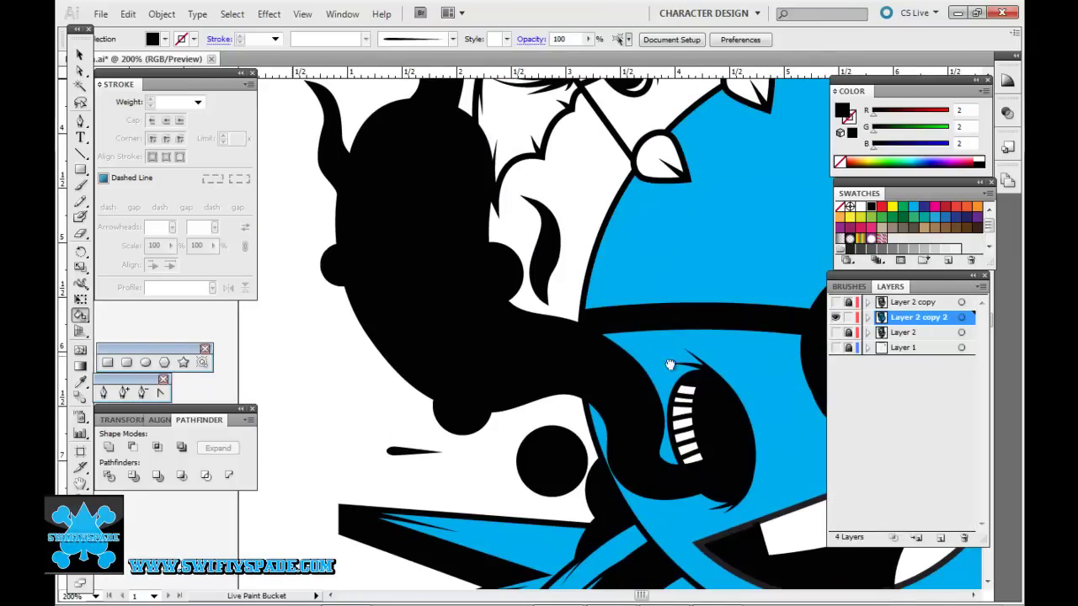
key("ctrl+l")
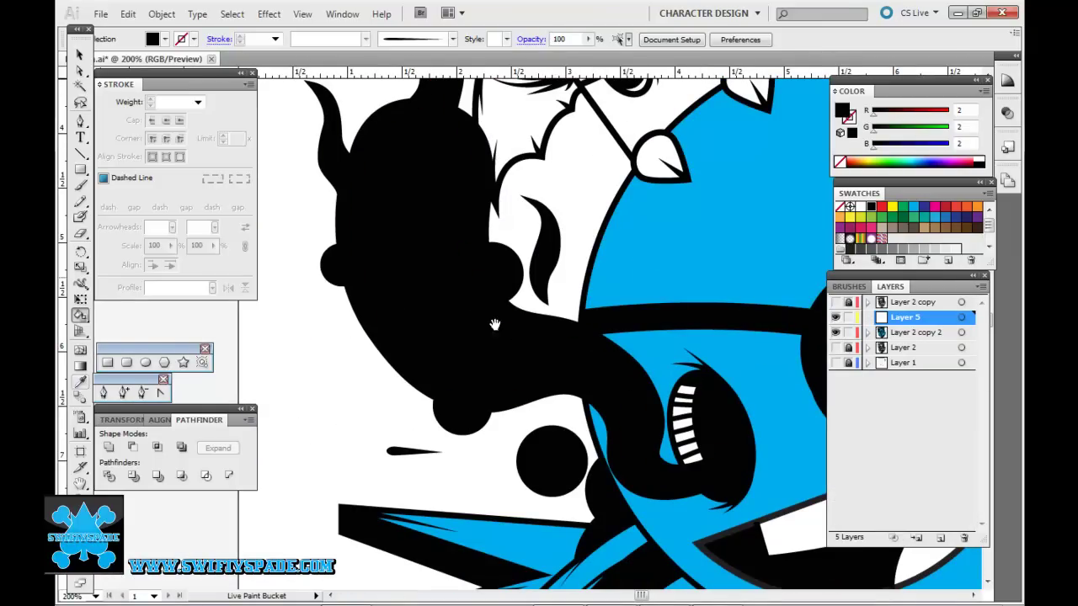
- Draw a horizontal line and save it as a new art brush with Tints and Shades colourization
key("backslash")
mouse_move(235, 364)
left_mouse_down()
mouse_move(376, 364)
mouse_move(901, 438)
left_mouse_up()
key("v")
key("F5")
left_click(474, 356)
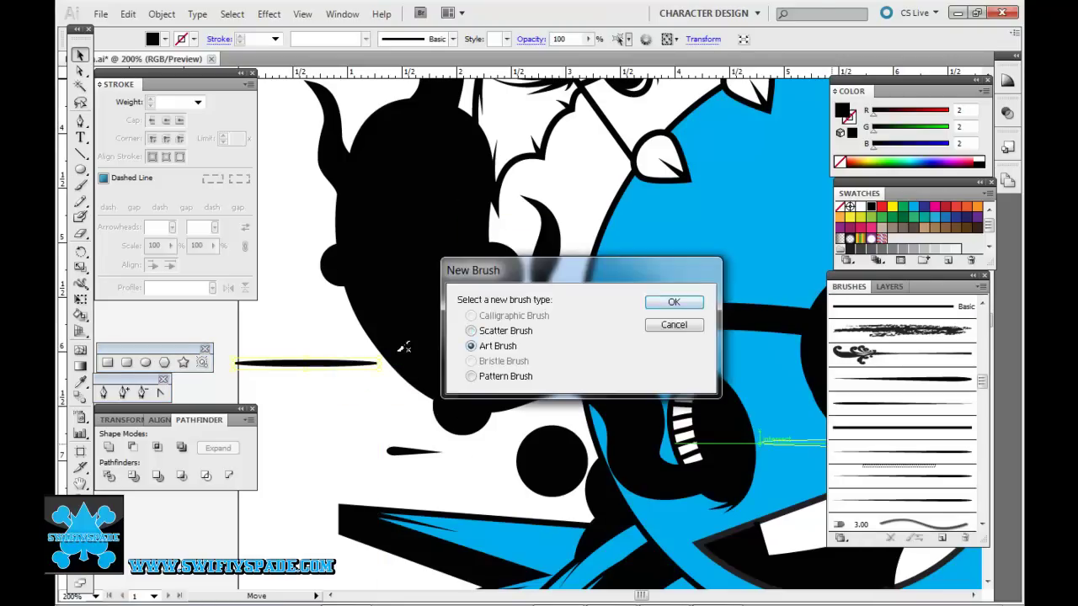
key("Return")
left_click(661, 433)
left_click(649, 469)
key("Return")
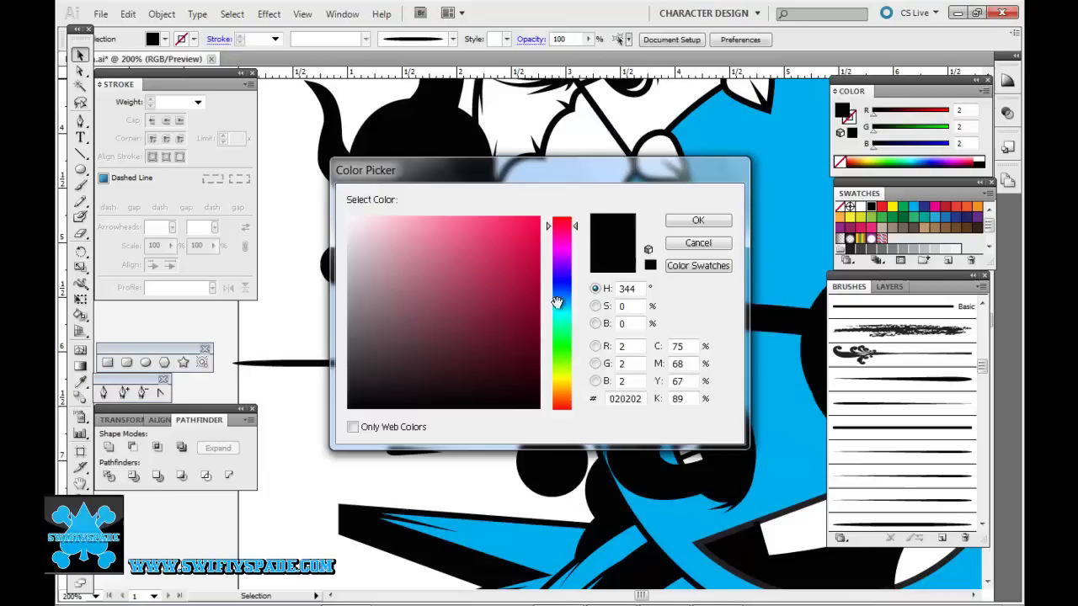
- Paint a thin tapered stroke with the new brush beside the smoke near the mouth
key("b")
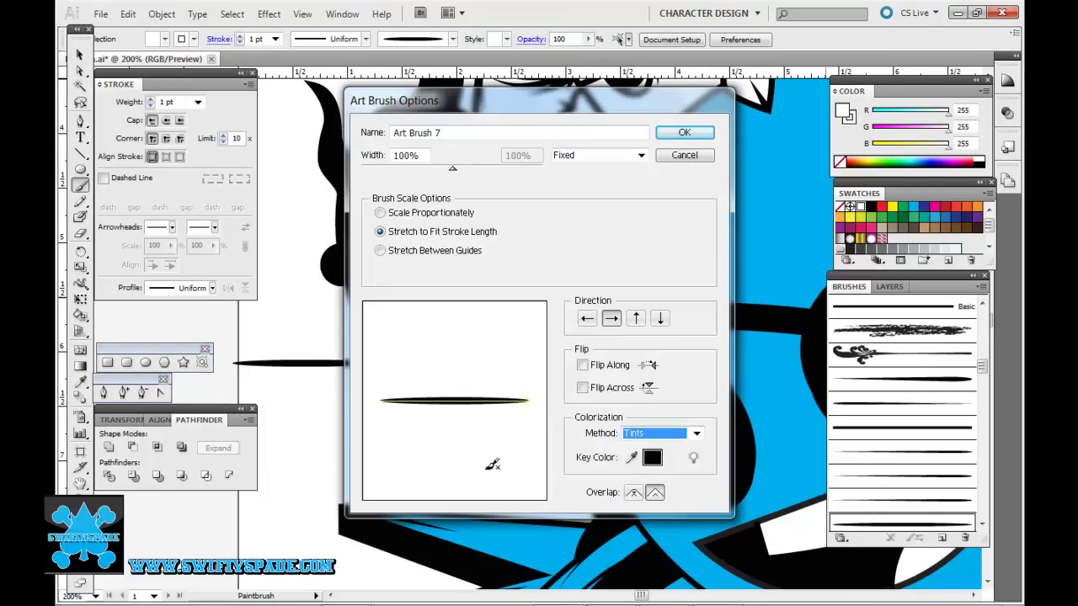
left_click_drag(412, 326, 465, 462)
key("ctrl+shift+a")
key("F7")
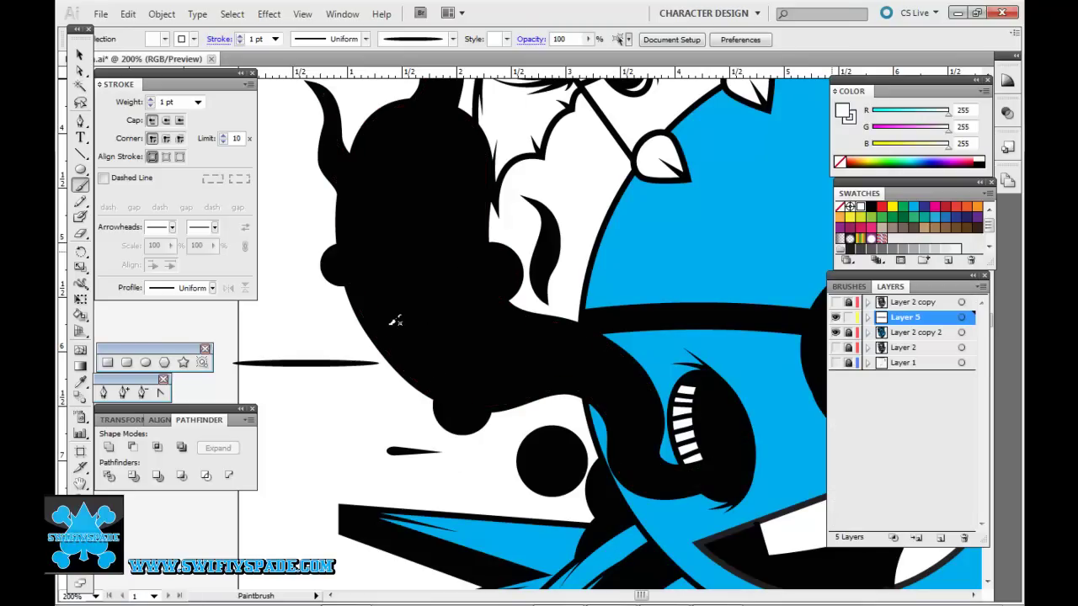
key("Delete")
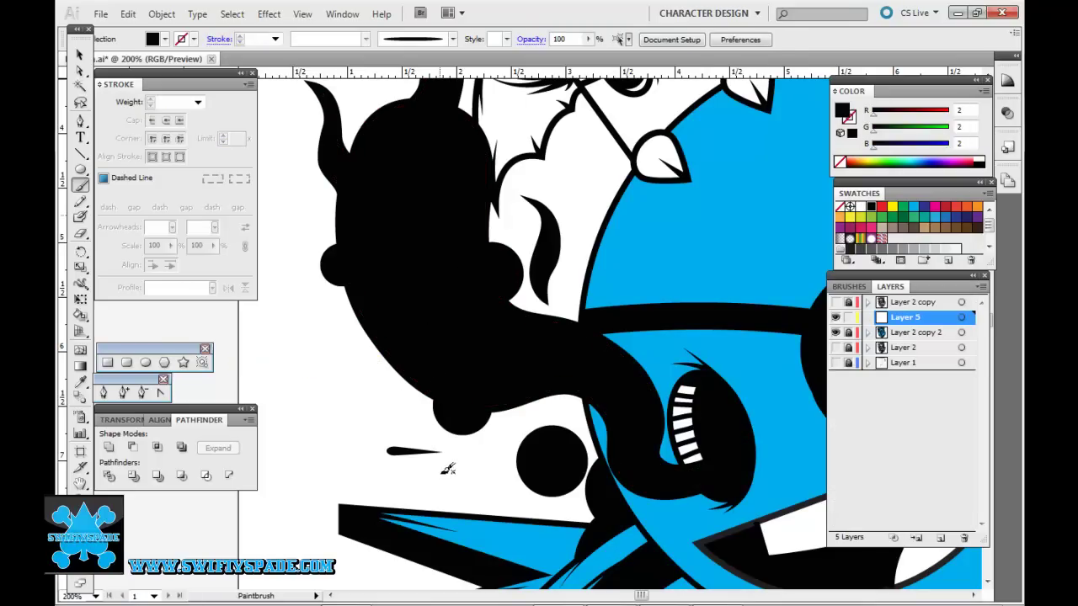
left_click_drag(432, 450, 439, 451)
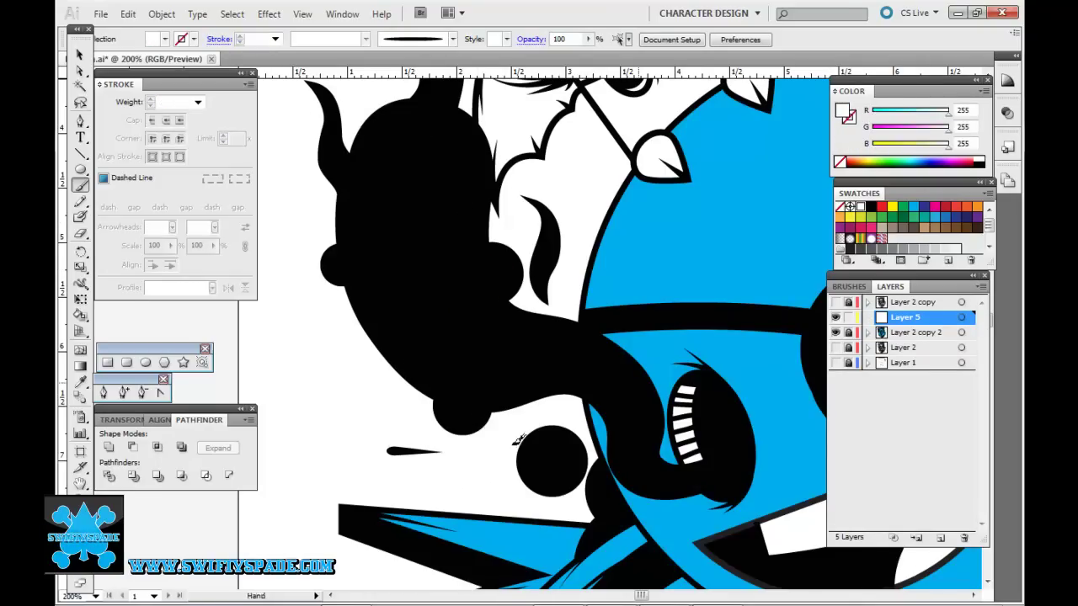
left_click_drag(703, 564, 535, 443)
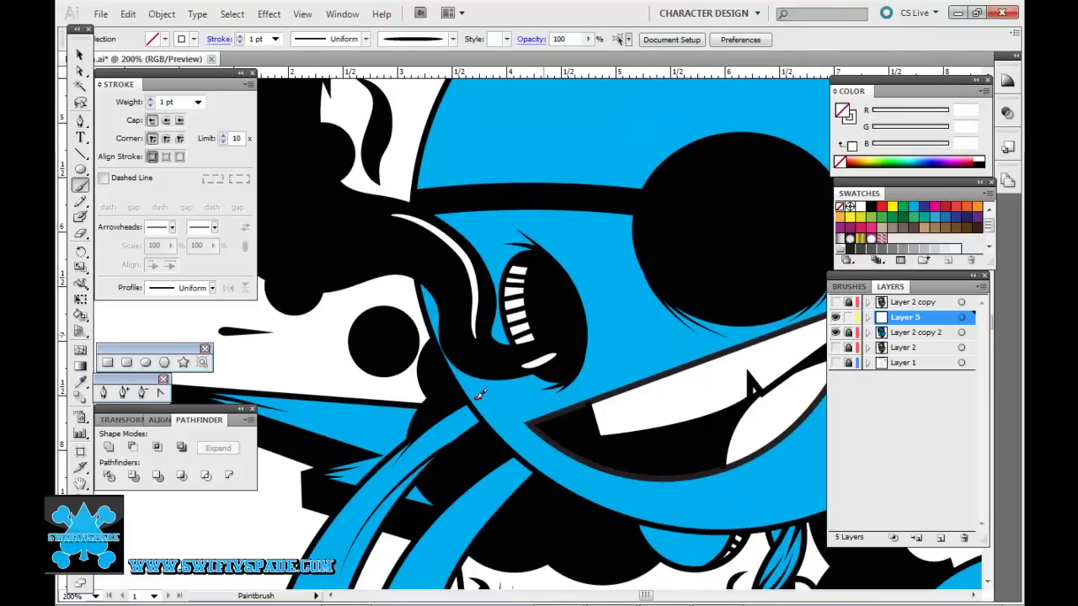
- Make the tapered black stroke a new Art Brush with Pressure width and Tints colorization
scroll(464, 355, "left", 3)
key("F5")
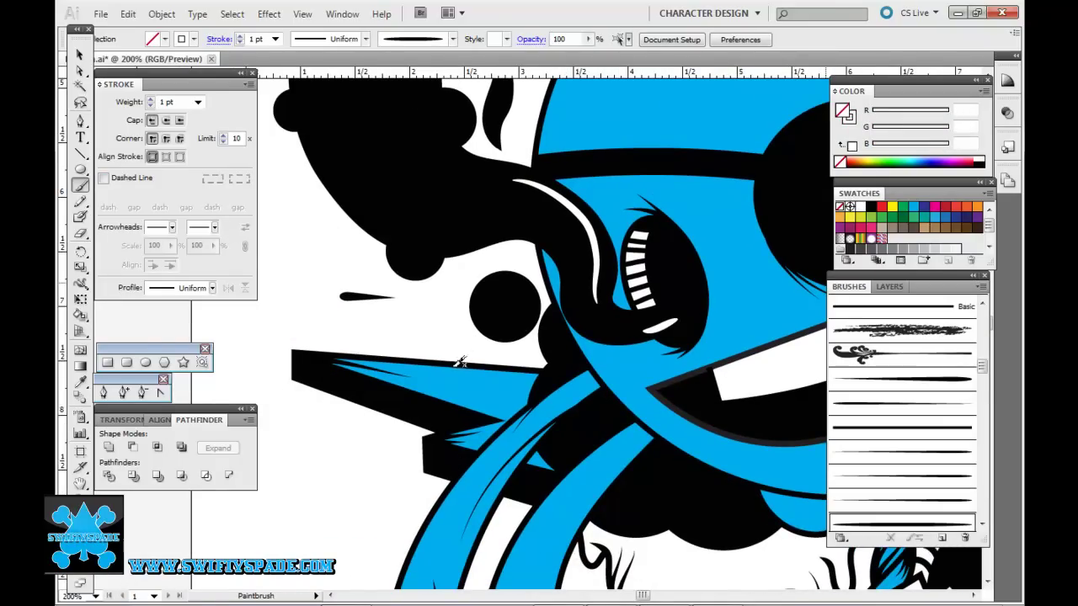
key("v")
left_click_drag(310, 495, 842, 545)
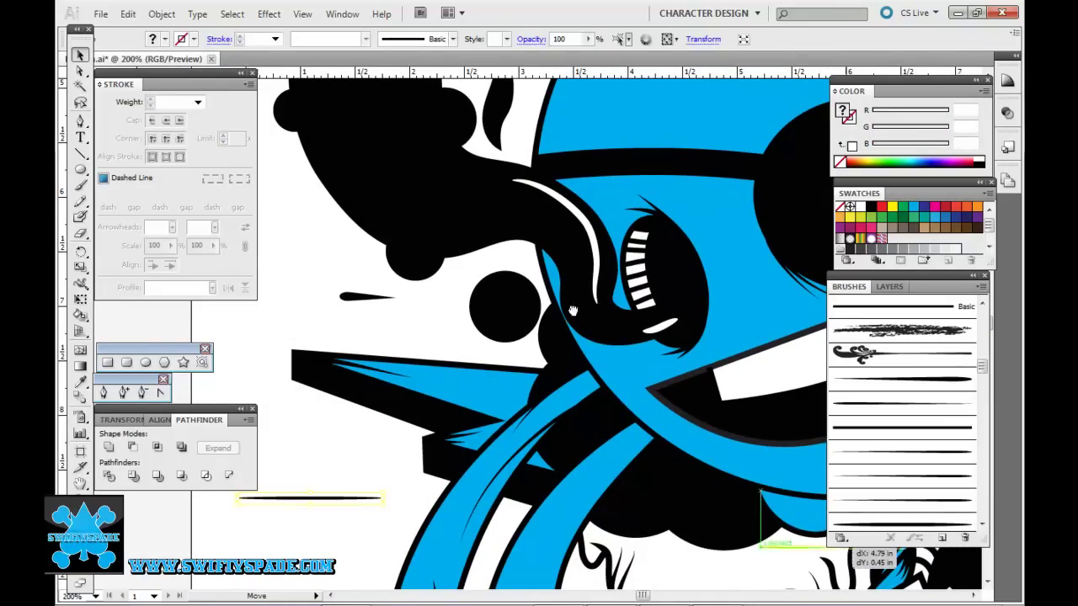
left_click(471, 346)
left_click(674, 302)
left_click(626, 155)
left_click(594, 168)
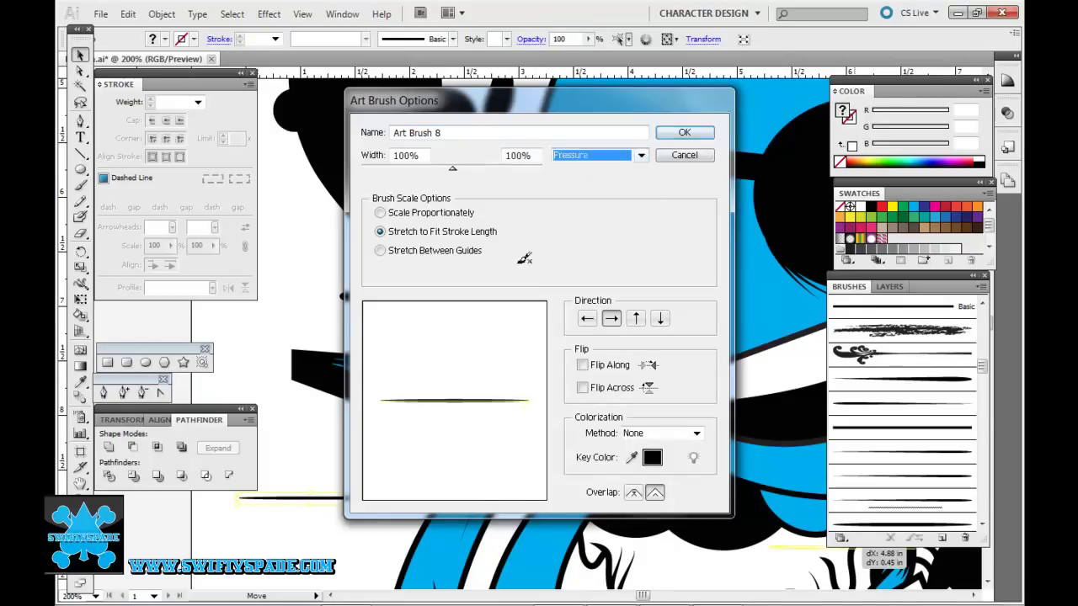
left_click(683, 135)
left_click(697, 433)
left_click(638, 457)
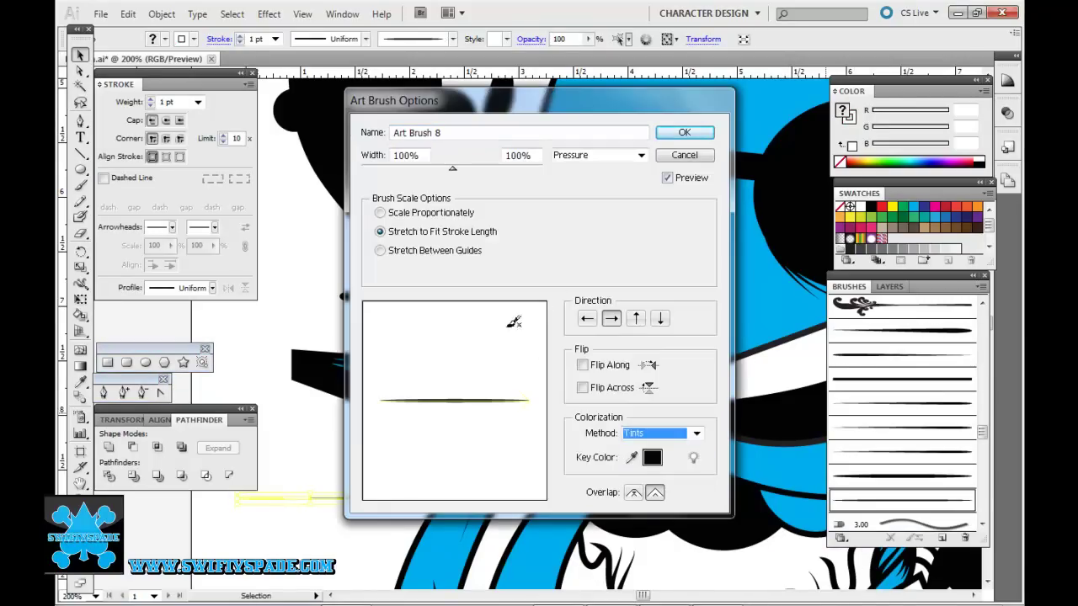
key("Return")
key("Return")
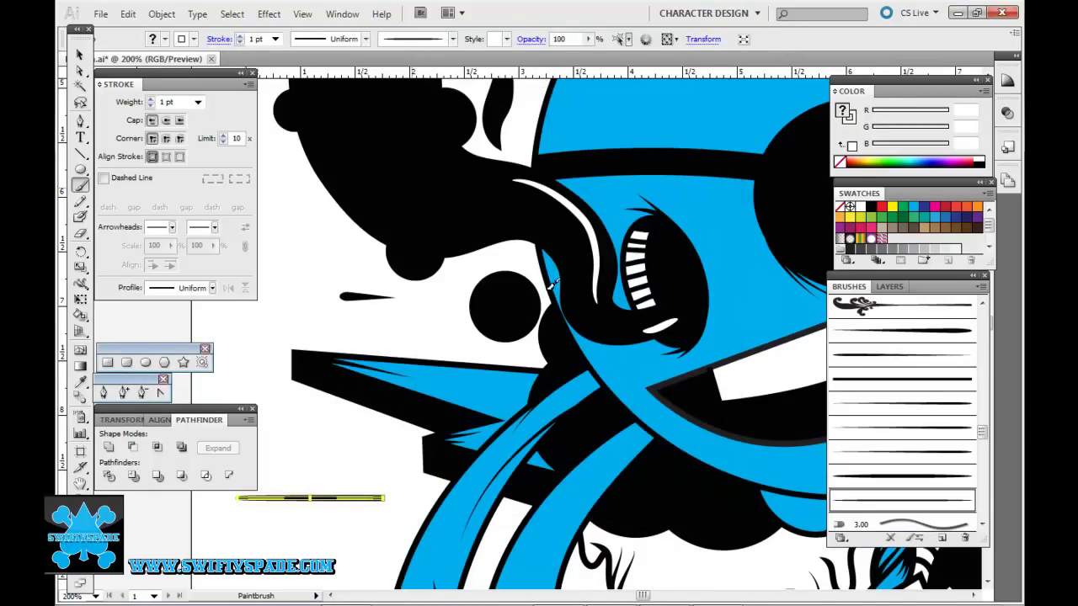
- Paint a white curved highlight on the black smoke with the new brush
key("ctrl+plus")
key("ctrl+plus")
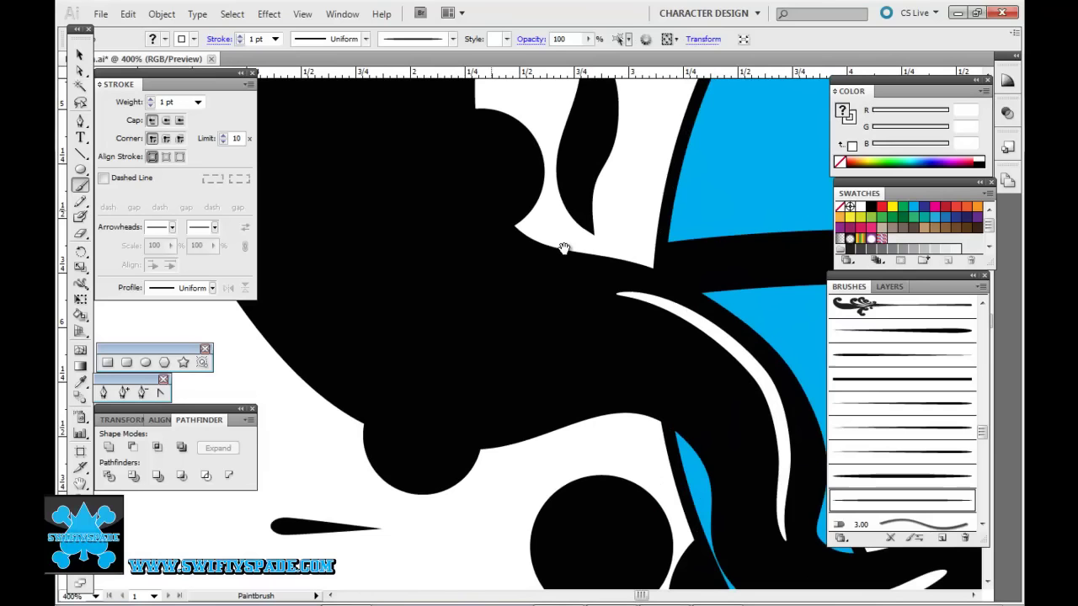
left_click_drag(463, 130, 497, 206)
key("ctrl+1")
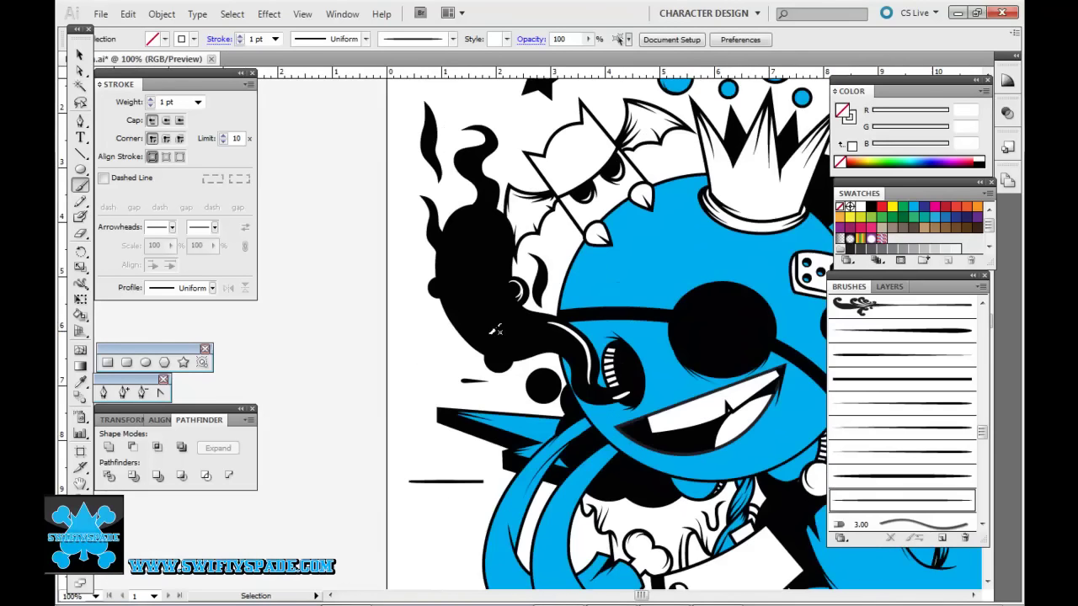
- Draw three small white circles inside the black flame
key("l")
left_click_drag(548, 285, 593, 322)
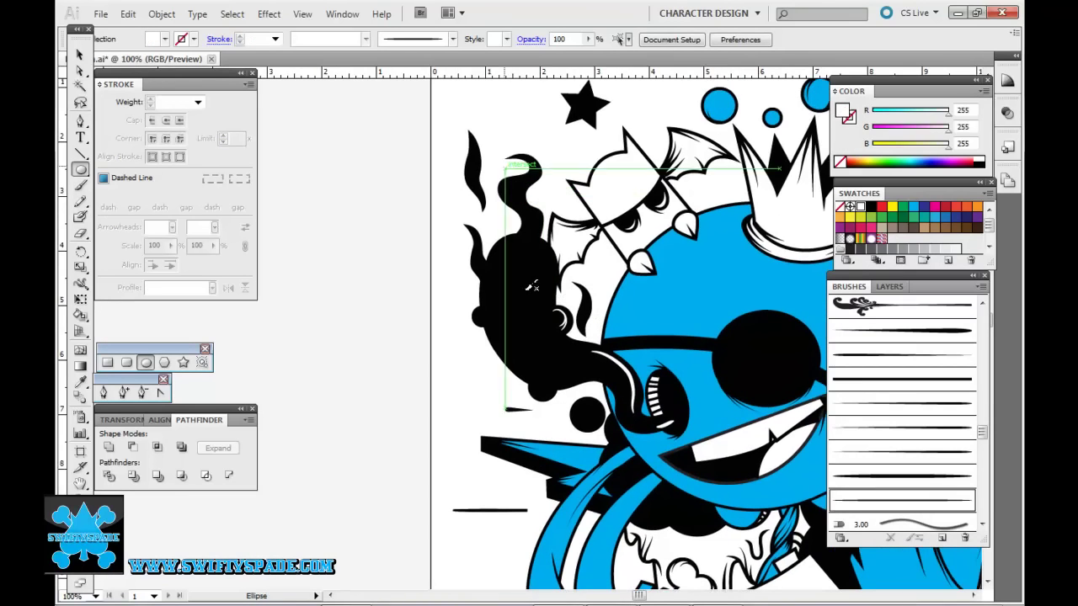
left_click_drag(520, 253, 545, 279)
left_click_drag(509, 336, 520, 347)
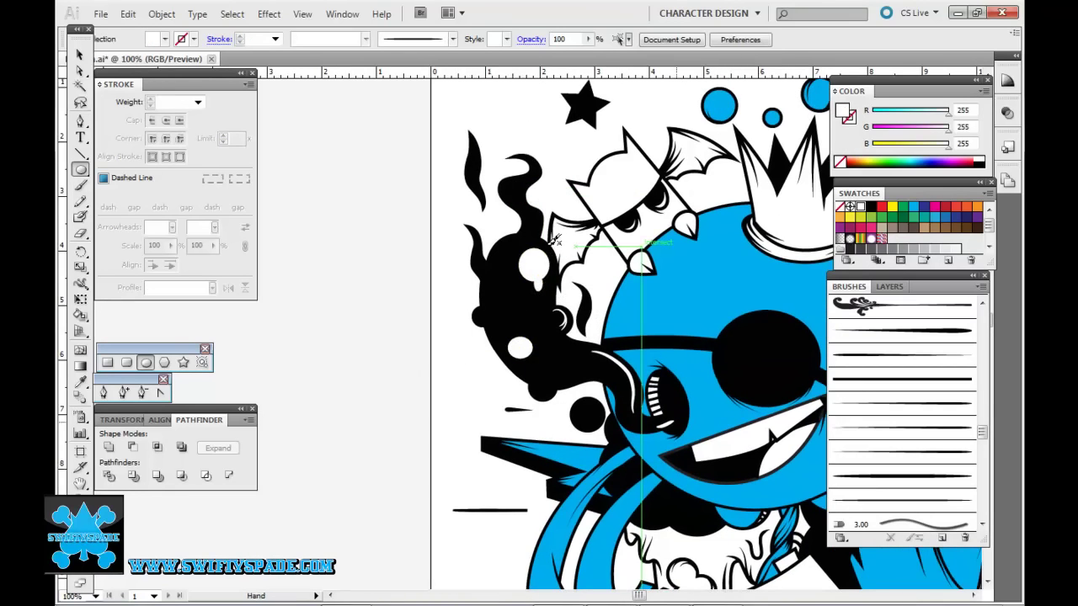
- Paint thin white highlight strokes along the inner curves of the black smoke
key("ctrl+plus")
key("ctrl+plus")
key("ctrl+plus")
key("b")
mouse_move(457, 403)
left_mouse_down()
mouse_move(537, 348)
mouse_move(505, 161)
left_mouse_up()
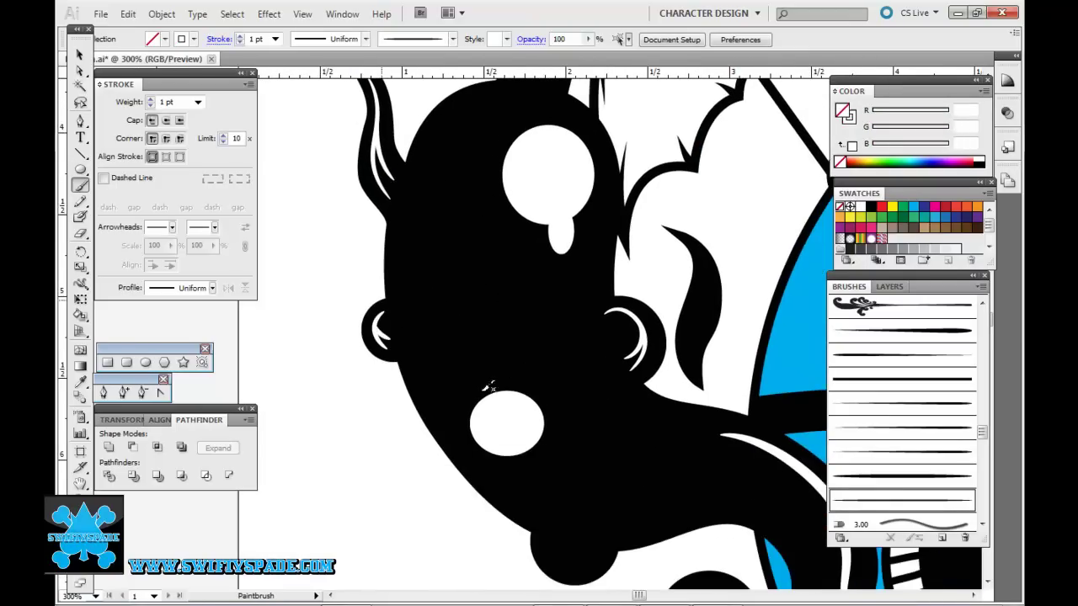
left_click_drag(537, 502, 468, 372)
left_click_drag(521, 342, 508, 328)
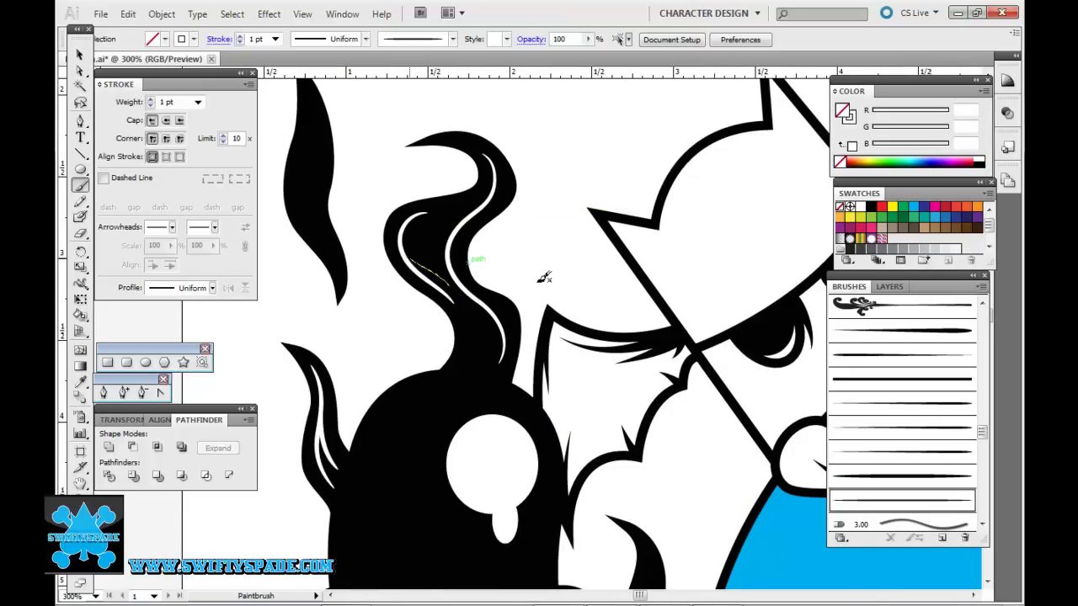
key("ctrl+0")
scroll(579, 351, "up", 4)
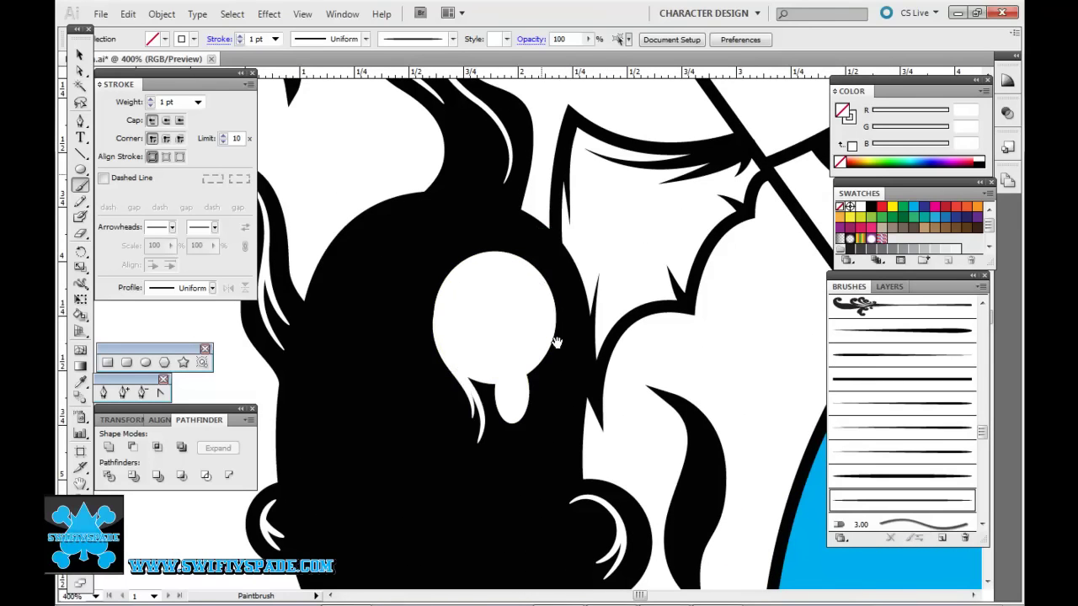
scroll(556, 342, "down", 4)
scroll(551, 329, "up", 1)
- Draw a small white highlight ellipse inside the skull's eye
scroll(549, 316, "up", 1)
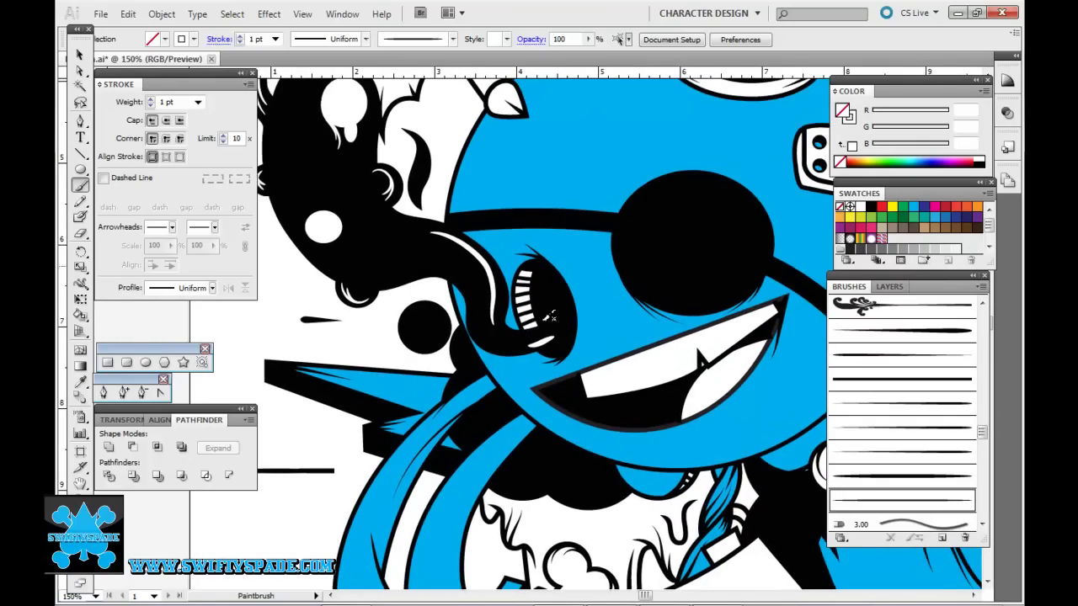
scroll(632, 274, "down", 2)
scroll(632, 274, "down", 2)
scroll(432, 359, "up", 2)
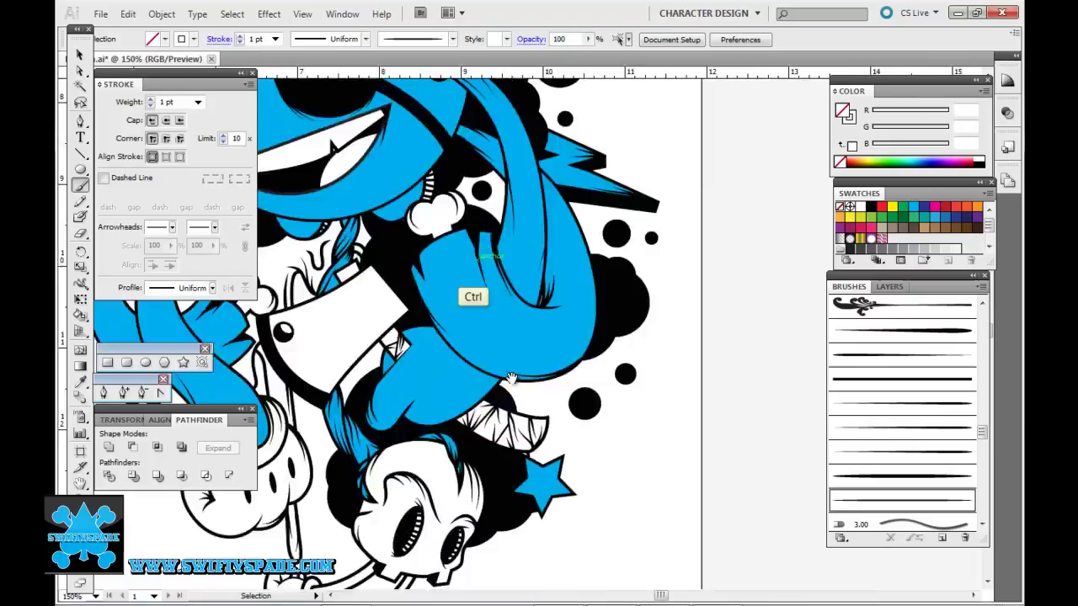
scroll(420, 381, "up", 2)
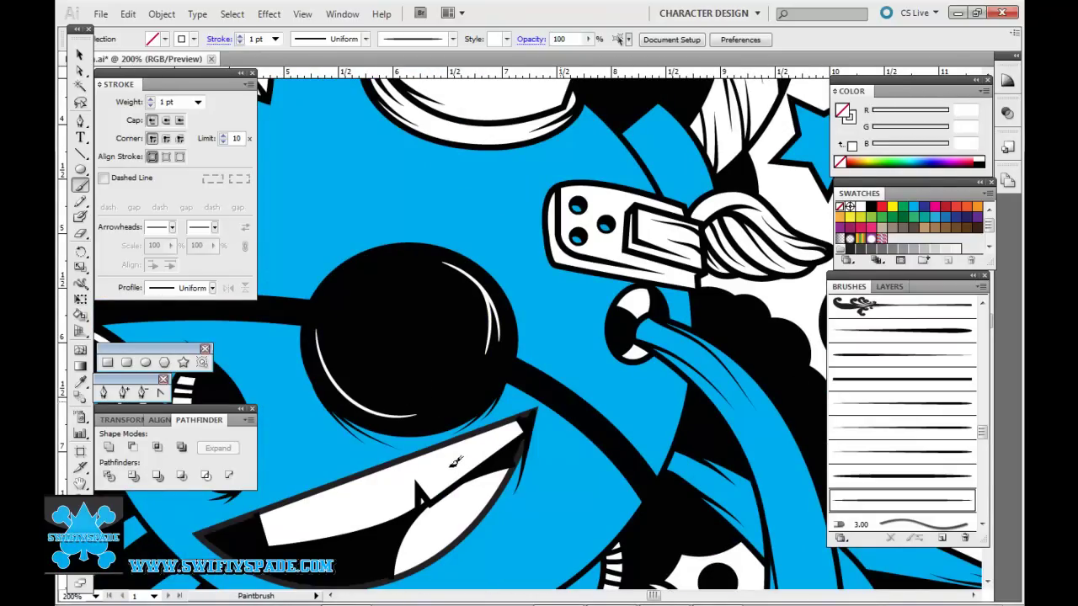
scroll(511, 498, "left", 5)
scroll(511, 497, "up", 2)
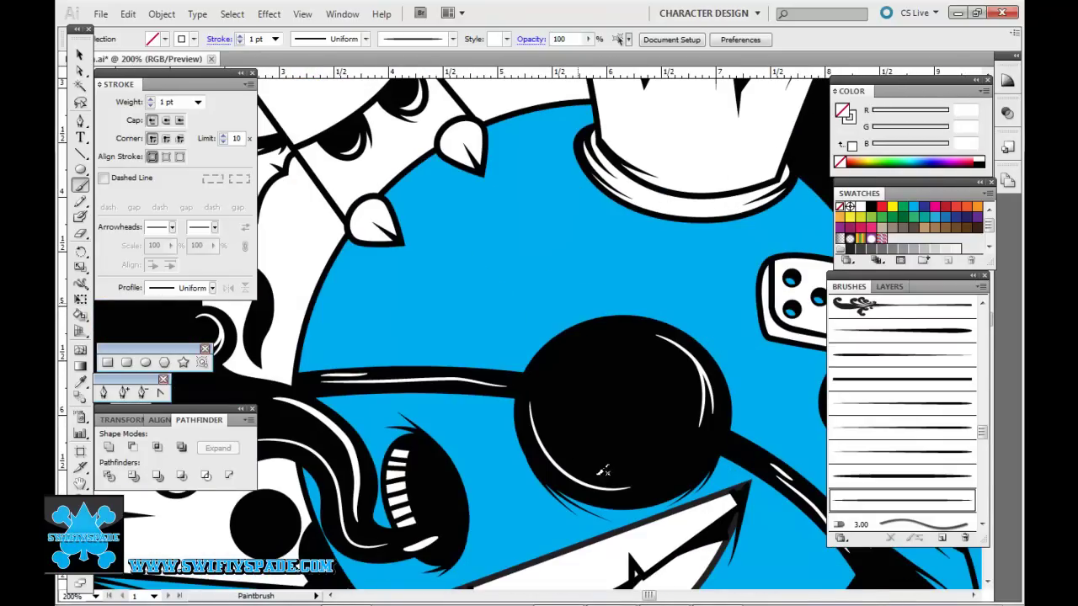
scroll(603, 472, "down", 4)
key("ctrl+plus")
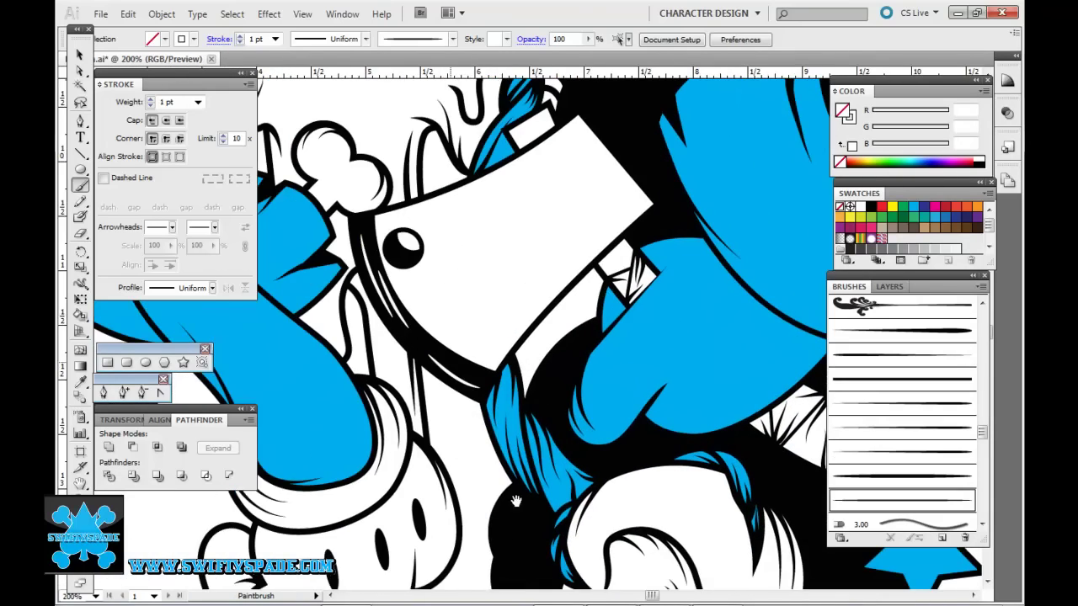
scroll(508, 410, "down", 3)
scroll(457, 286, "up", 3)
scroll(458, 287, "up", 2)
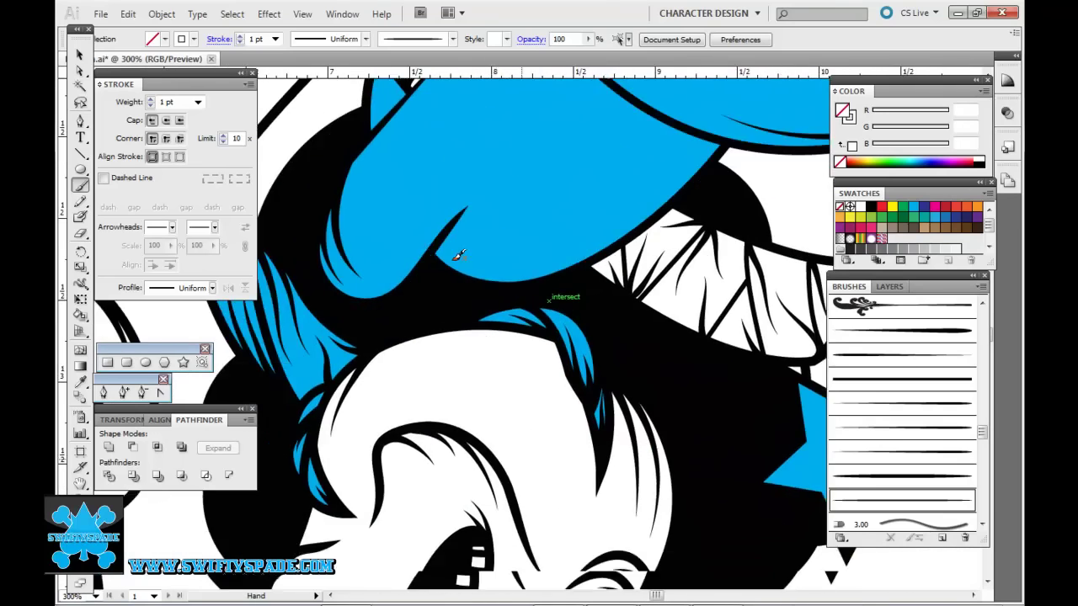
scroll(369, 385, "down", 3)
key("l")
left_click_drag(587, 302, 603, 330)
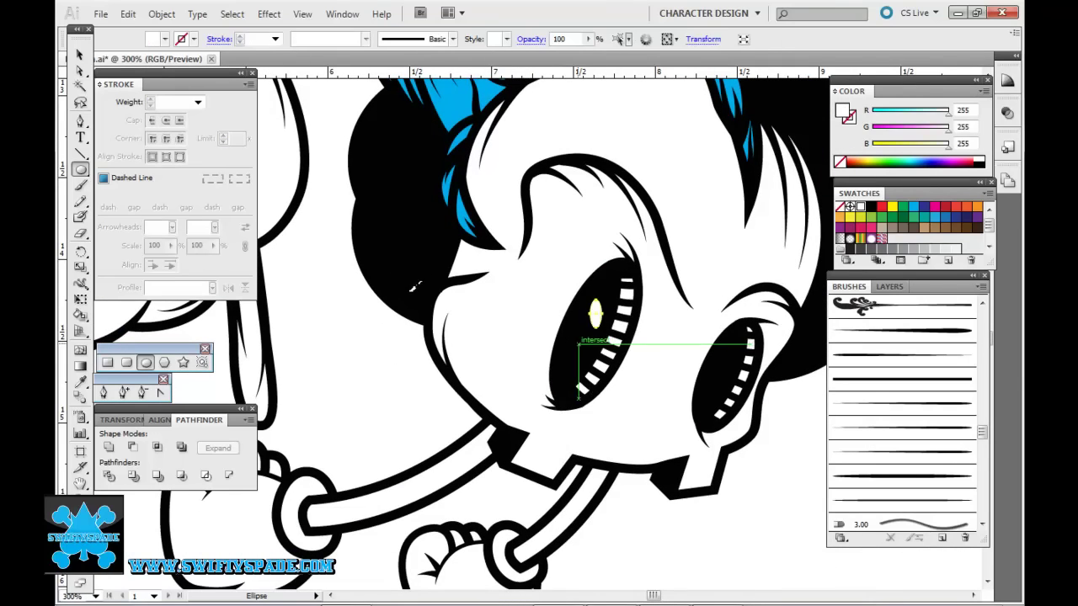
key("ctrl+shift+a")
- Paint two white highlight strokes and a small white dot in the eye beside the teeth
mouse_move(586, 126)
left_mouse_down()
mouse_move(556, 339)
mouse_move(826, 278)
left_mouse_up()
key("b")
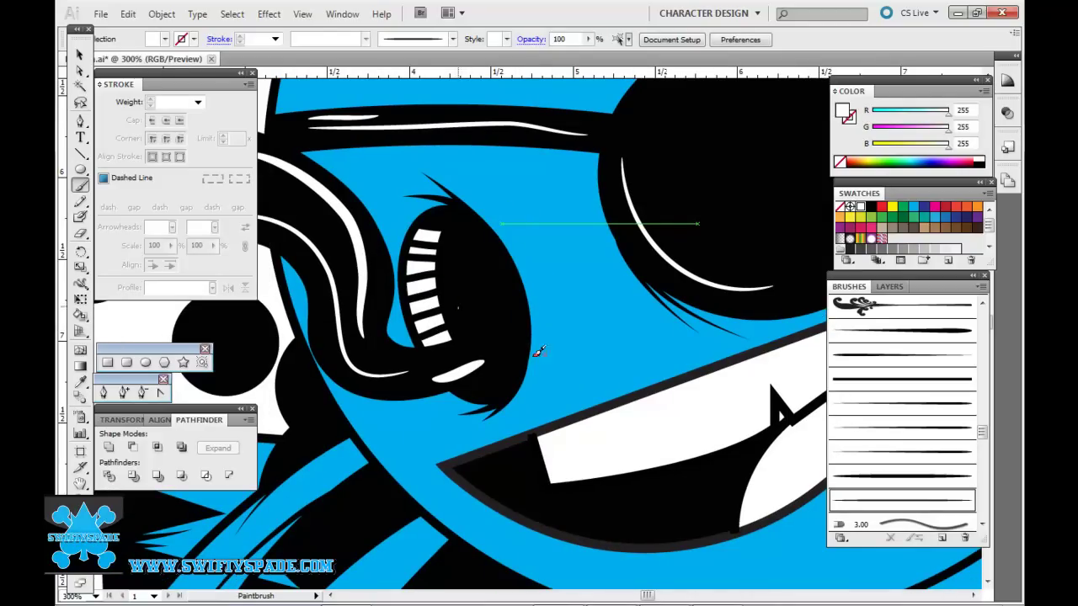
left_click_drag(468, 239, 455, 308)
key("ctrl+shift+a")
left_click_drag(468, 240, 454, 318)
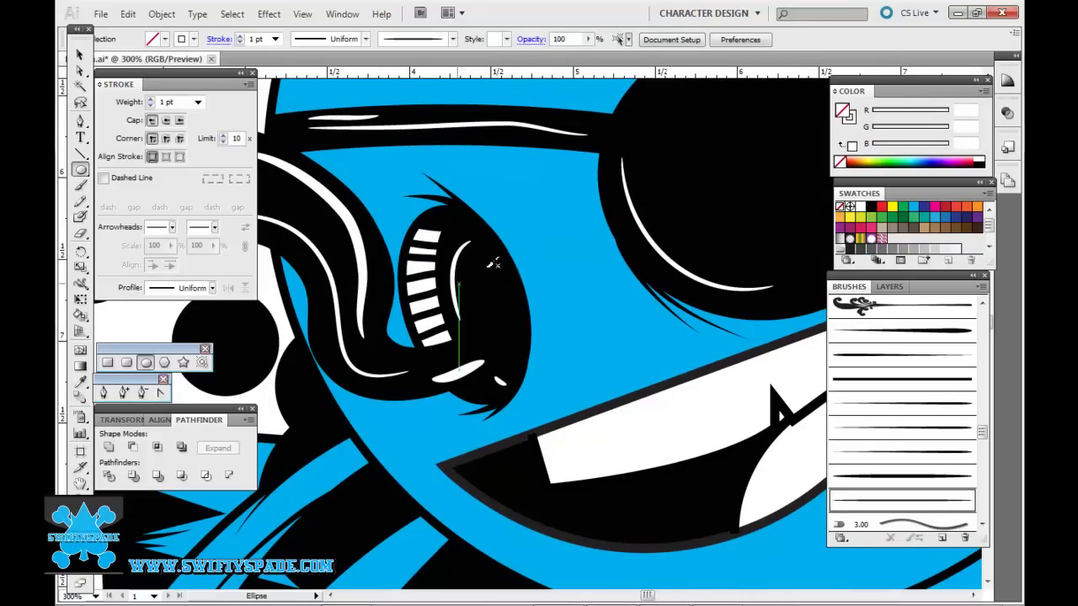
left_click_drag(492, 267, 467, 294)
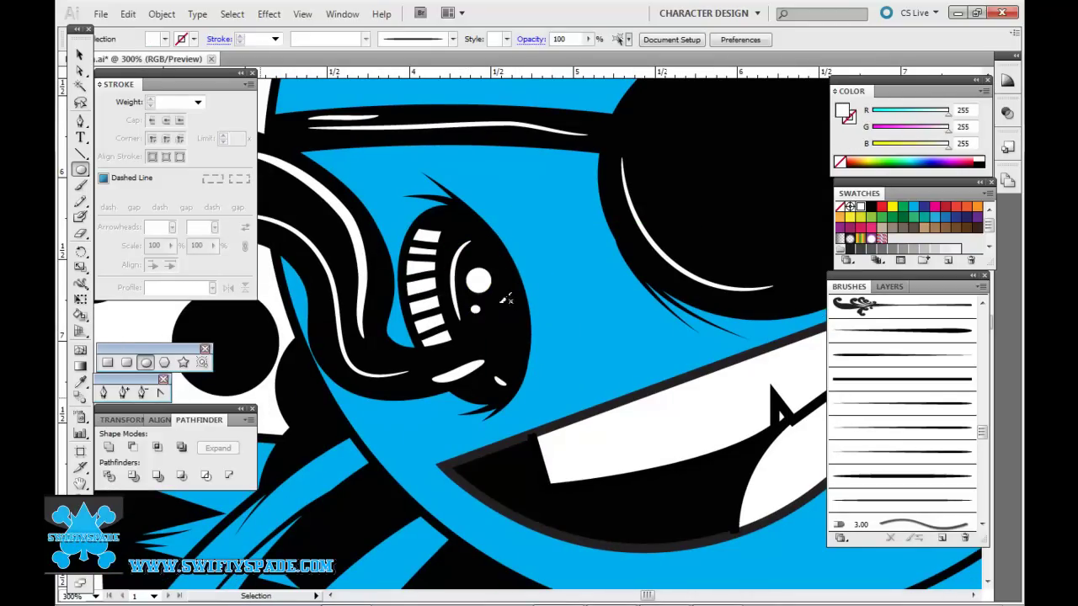
- Add Layer 6 and bring up the Fill colour picker to choose magenta
scroll(506, 299, "down", 3)
scroll(497, 303, "up", 2)
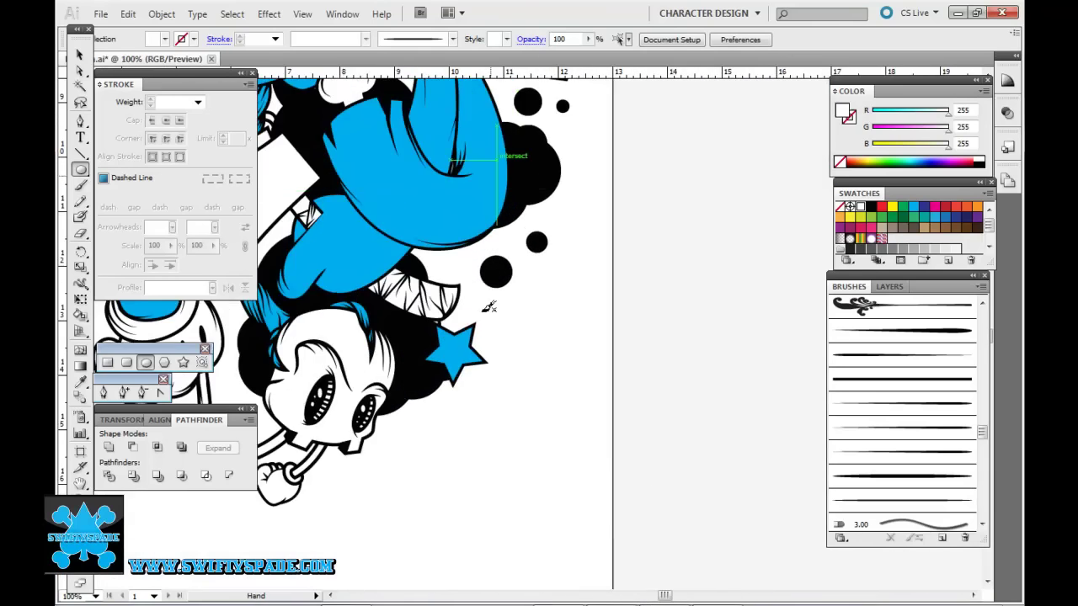
scroll(488, 307, "up", 2)
scroll(424, 365, "up", 2)
key("F7")
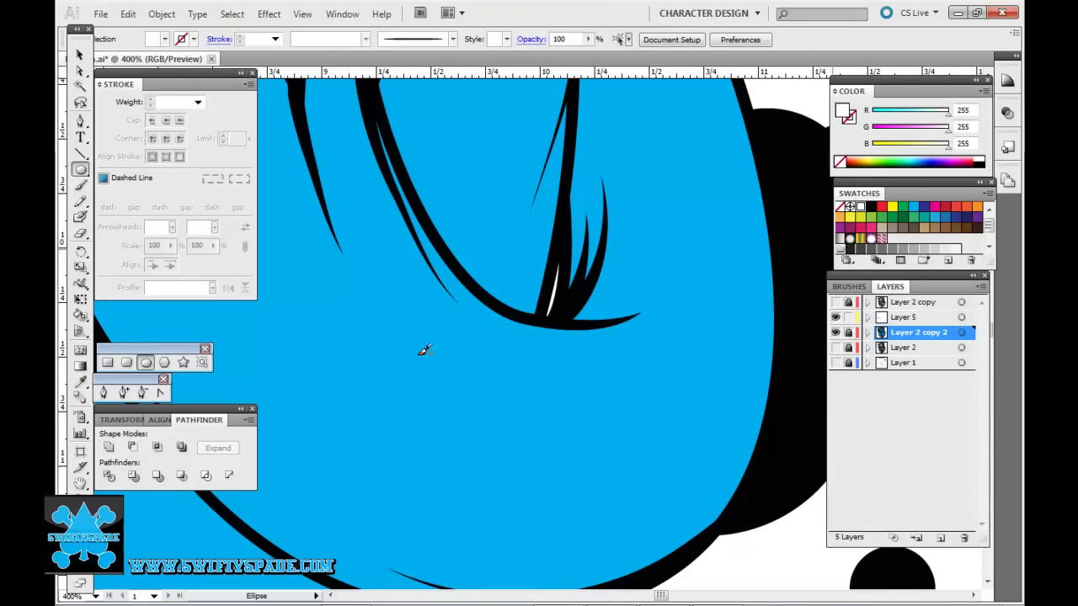
key("k")
key("ctrl+a")
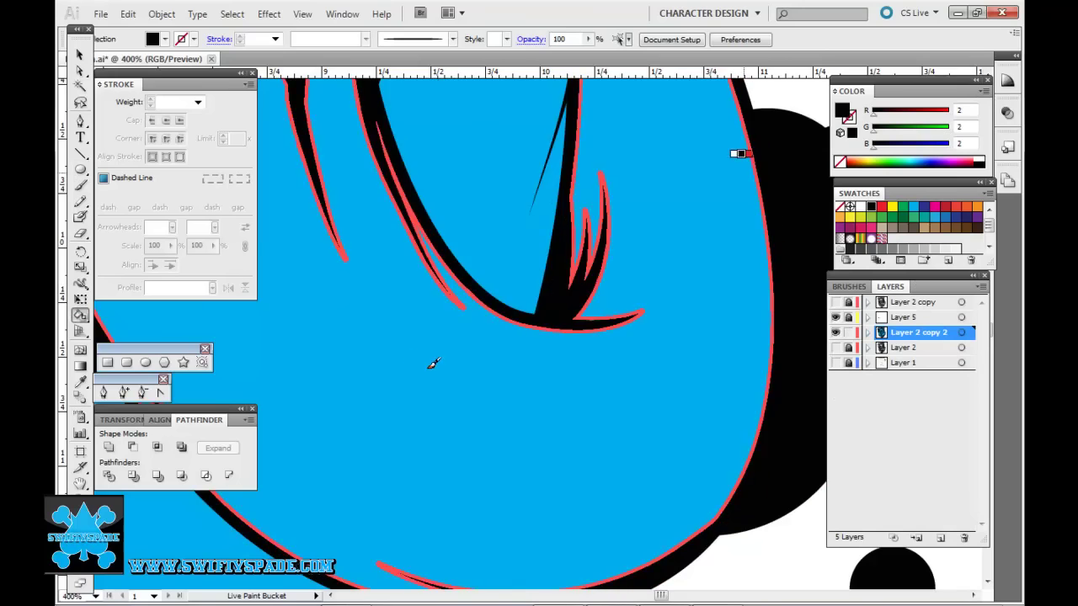
key("ctrl+1")
scroll(466, 354, "down", 2)
scroll(430, 344, "left", 2)
scroll(429, 344, "left", 1)
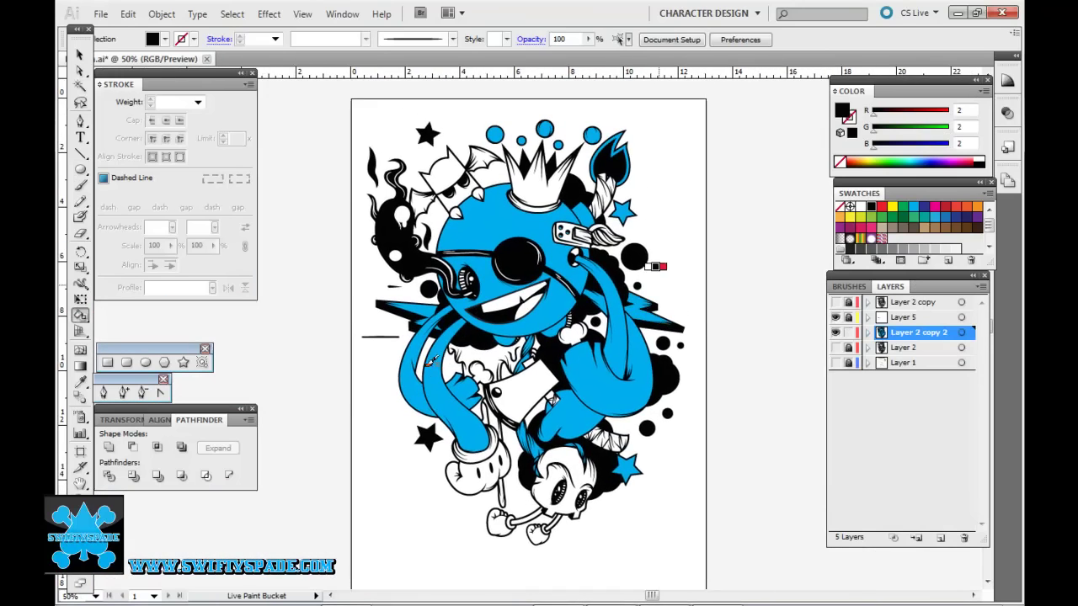
double_click(842, 110)
- Draw a magenta rectangle covering the whole artboard on Layer 6
left_click(698, 219)
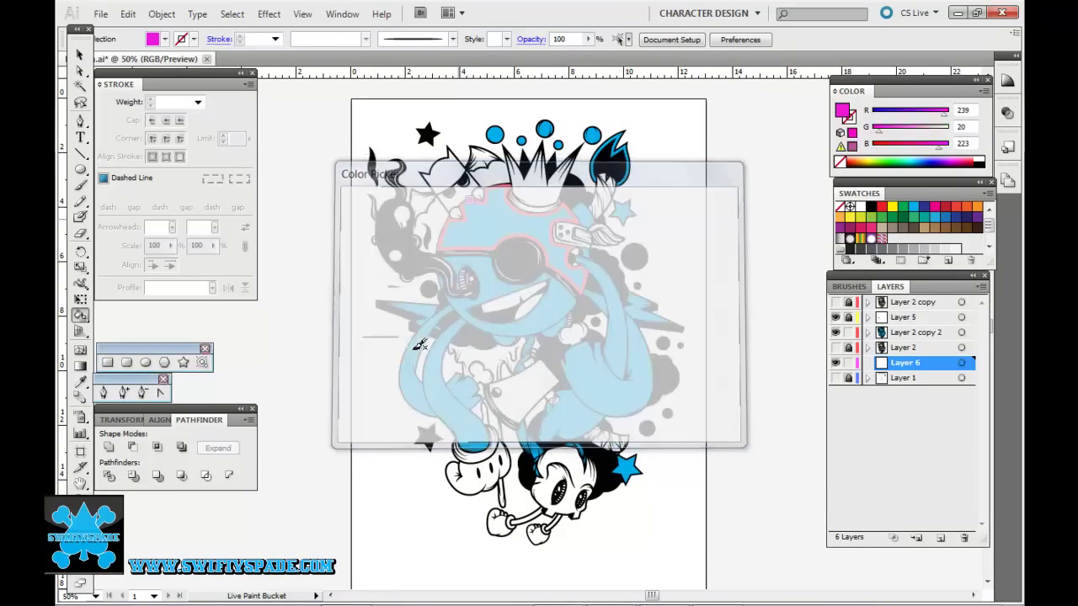
key("m")
left_click_drag(327, 98, 748, 583)
key("ctrl+shift+a")
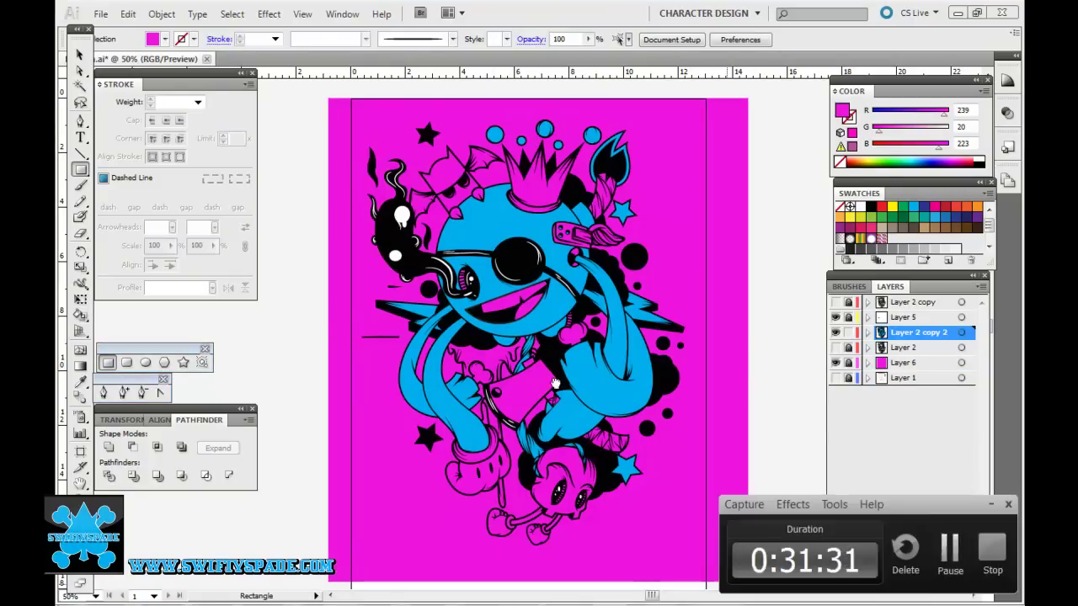
key("k")
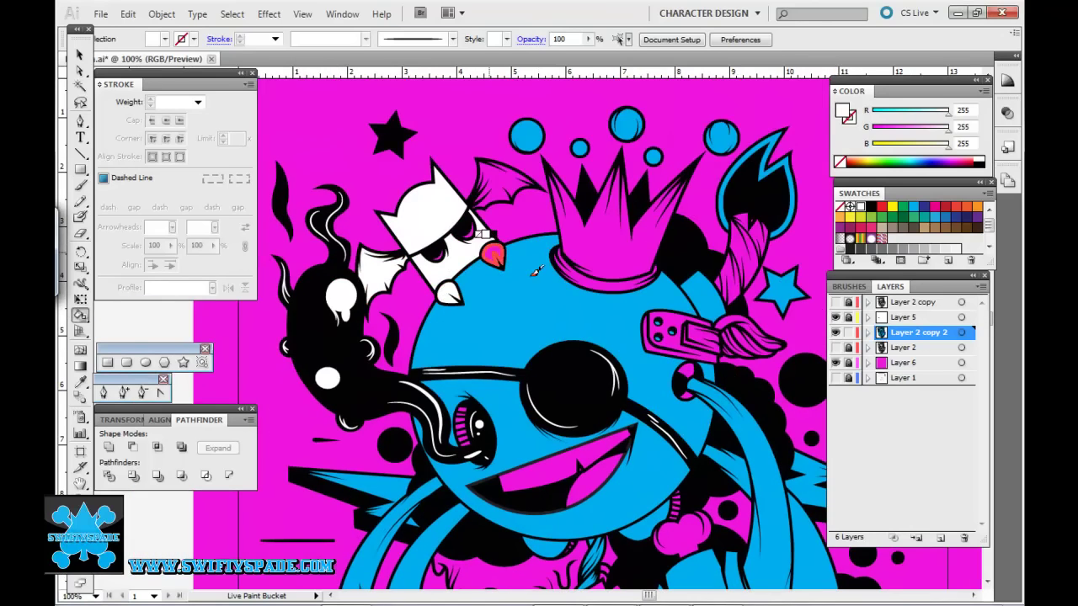
- Live Paint the bat, the crown and the feather white
left_click(490, 248)
left_click(598, 237)
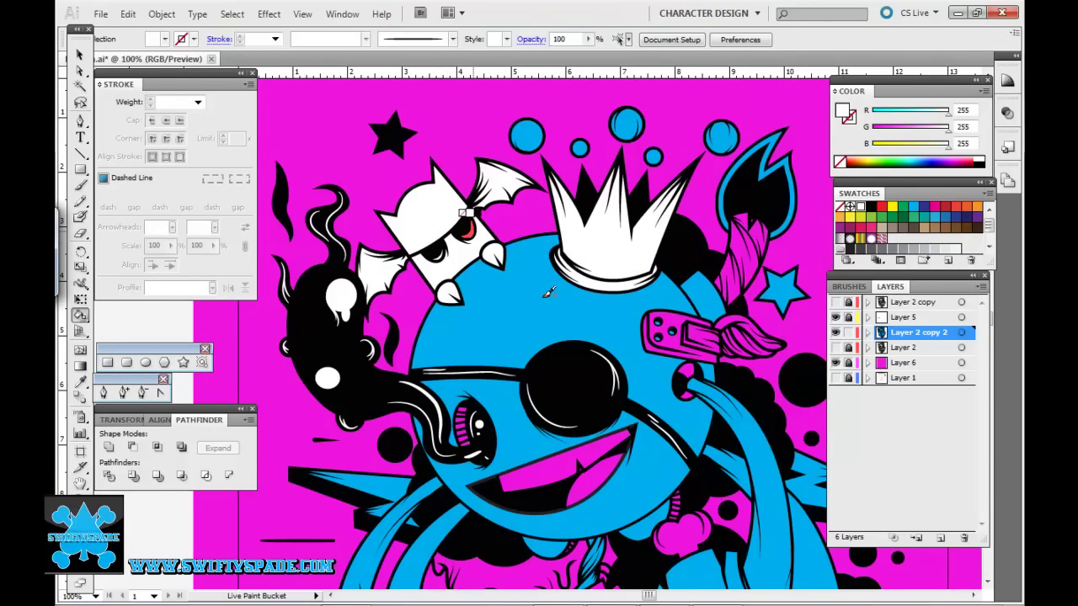
left_click(733, 249)
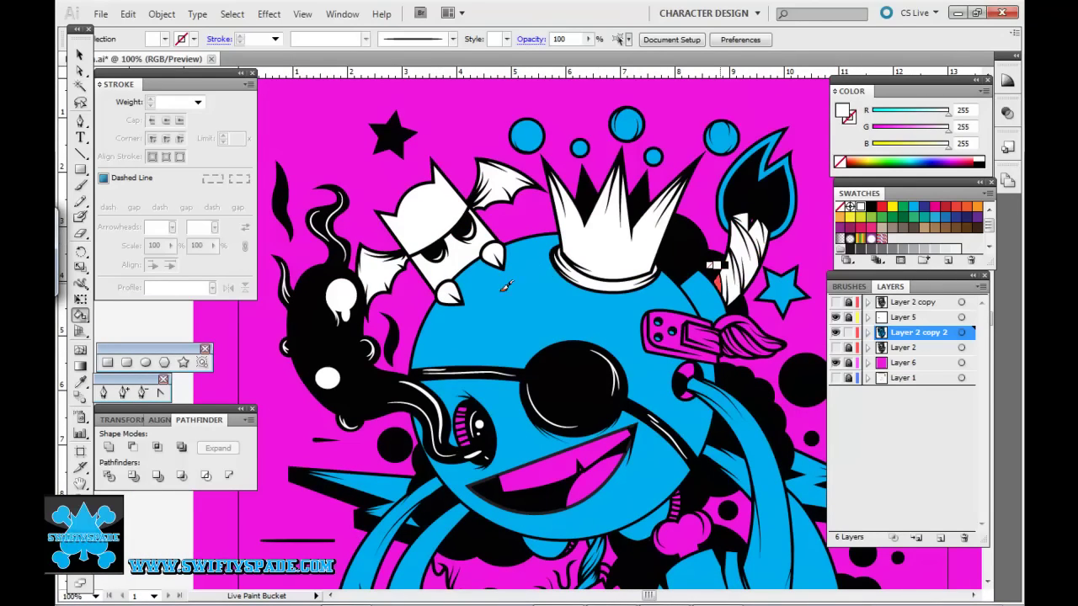
scroll(547, 279, "up", 3)
scroll(548, 279, "right", 5)
scroll(547, 279, "right", 3)
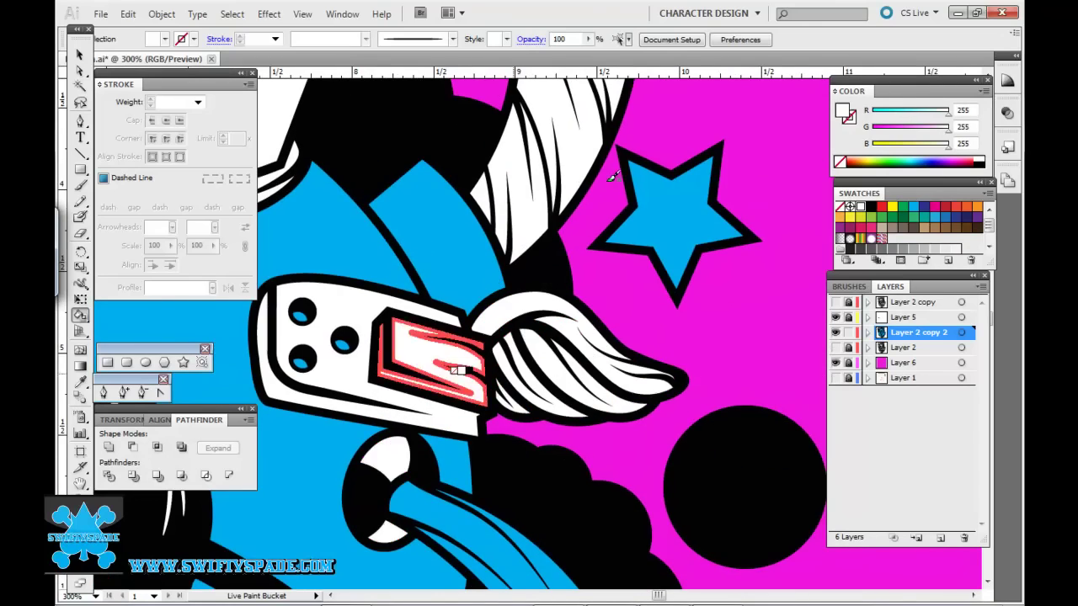
scroll(505, 278, "up", 5)
scroll(505, 278, "right", 2)
- Resample white as the paint colour and fill the pink teeth white
left_click(554, 174, "alt")
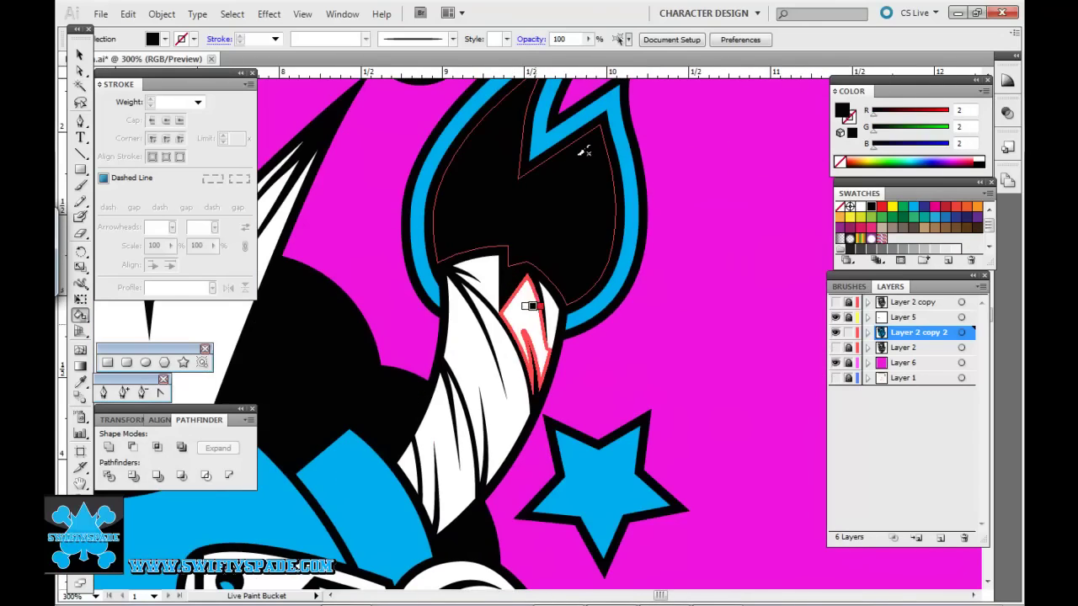
scroll(584, 151, "down", 5)
scroll(583, 152, "down", 5)
scroll(584, 151, "left", 4)
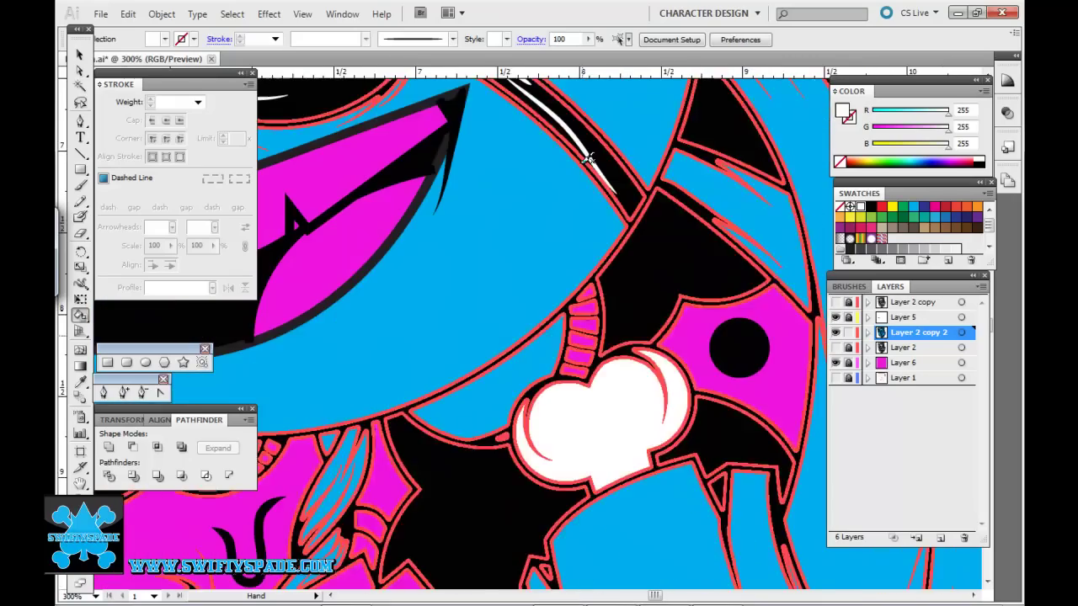
scroll(588, 157, "left", 3)
scroll(589, 158, "down", 1)
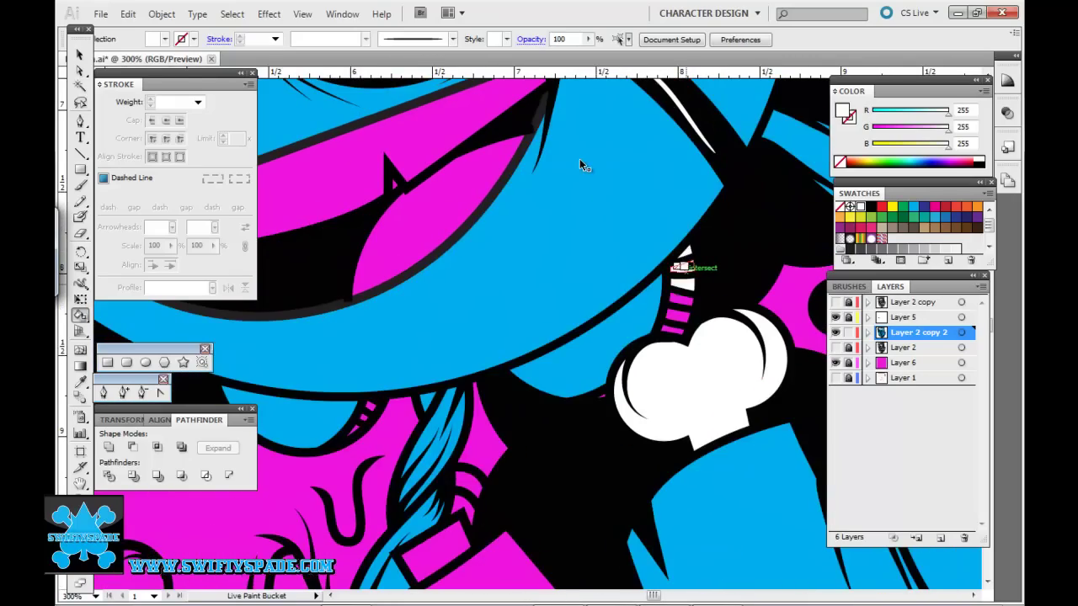
scroll(580, 186, "left", 6)
scroll(579, 186, "down", 3)
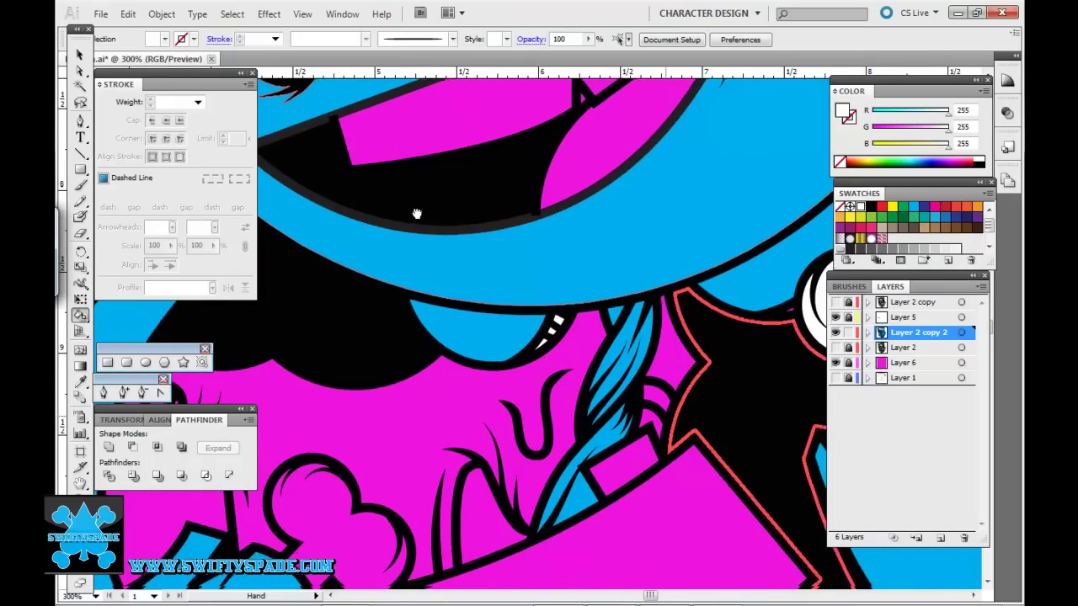
scroll(506, 245, "down", 5)
scroll(547, 261, "left", 5)
scroll(513, 253, "down", 3)
scroll(472, 278, "down", 4)
scroll(425, 286, "down", 4)
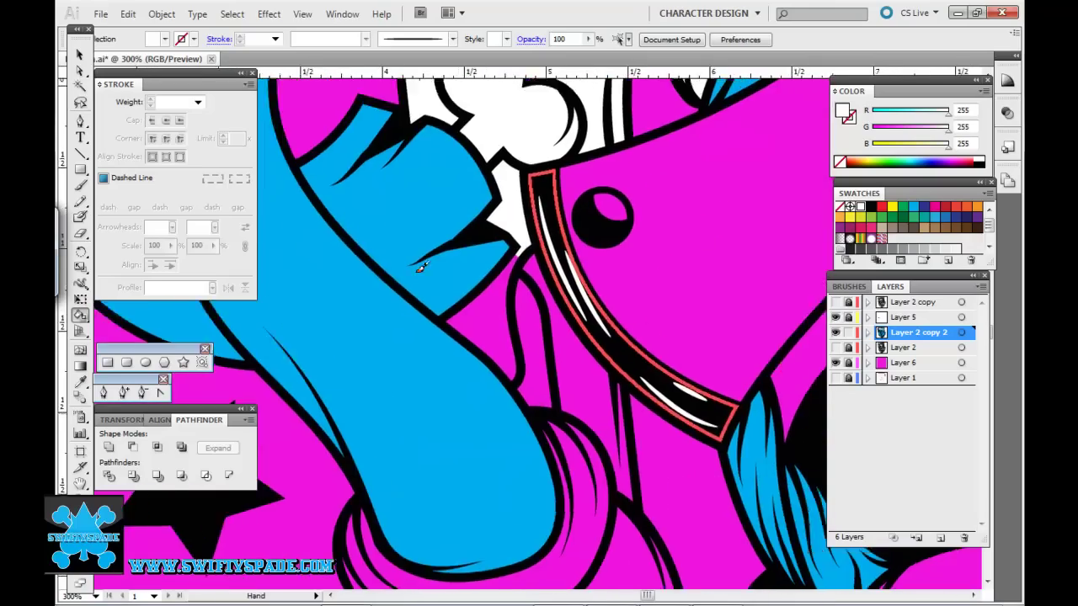
scroll(413, 253, "down", 5)
scroll(404, 253, "down", 5)
scroll(394, 257, "left", 2)
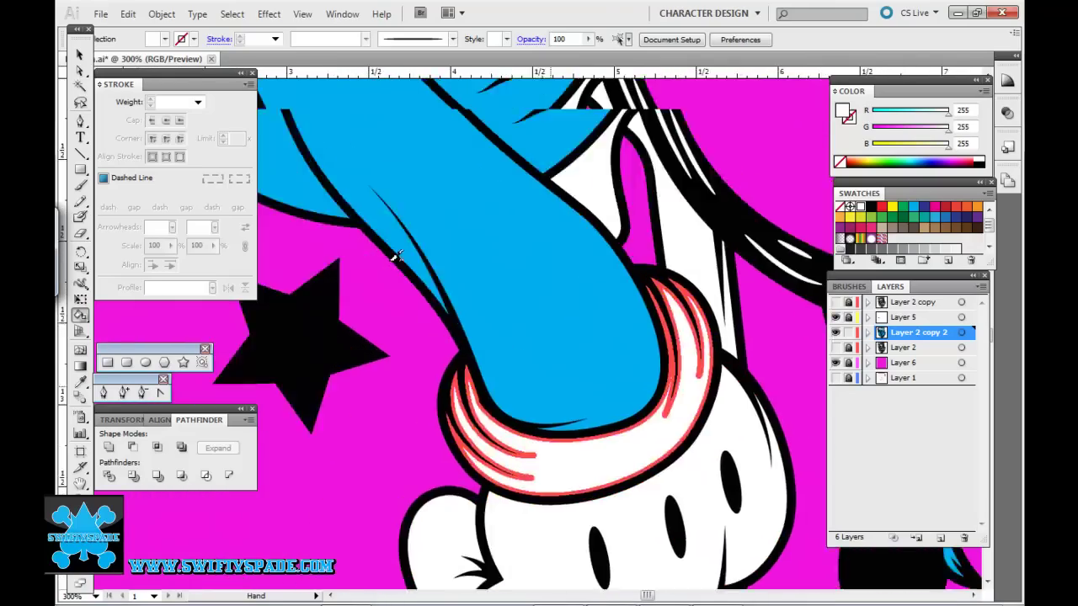
scroll(394, 256, "up", 5)
scroll(394, 257, "right", 3)
scroll(464, 236, "up", 3)
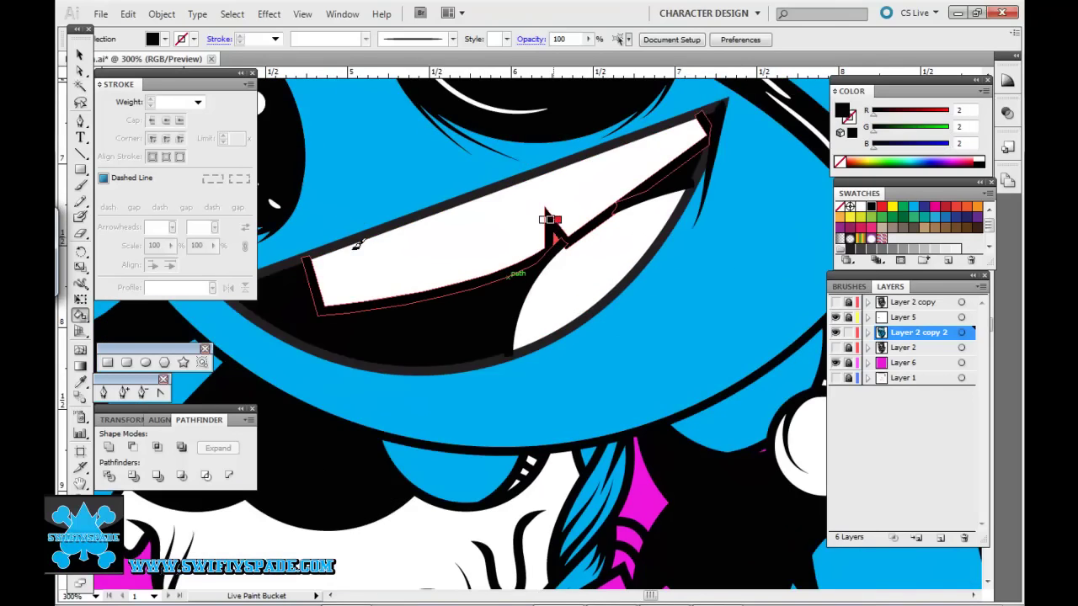
left_click(357, 244, "alt")
scroll(357, 244, "down", 5)
scroll(421, 261, "right", 3)
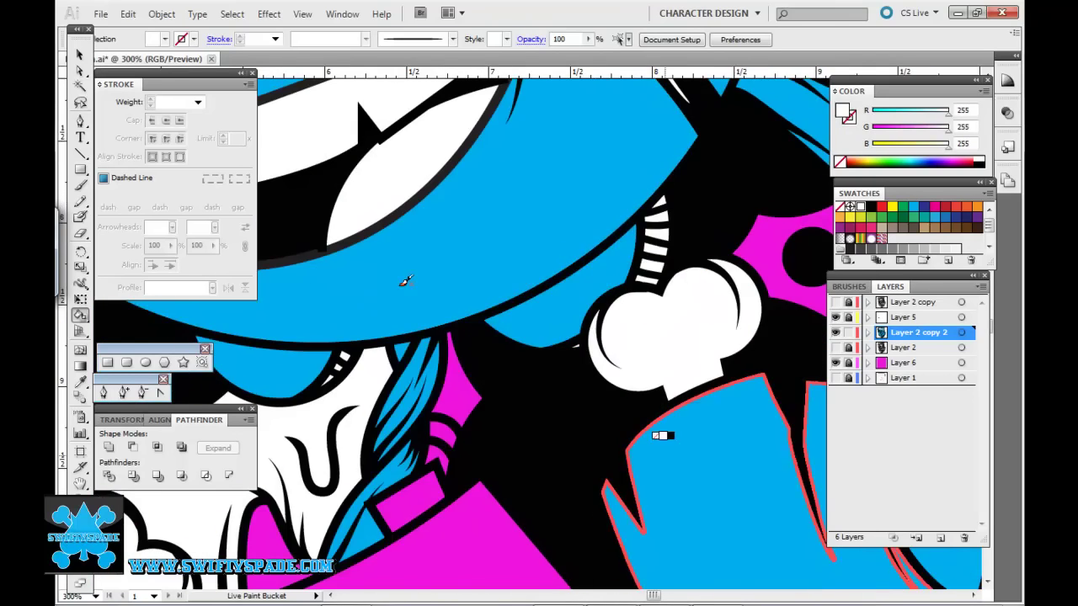
scroll(405, 280, "down", 3)
scroll(405, 281, "left", 2)
scroll(330, 237, "down", 3)
left_click(589, 318)
- Paint the right eye's pink dashes white
scroll(534, 317, "down", 3)
scroll(505, 294, "right", 3)
scroll(465, 297, "down", 3)
scroll(464, 297, "right", 3)
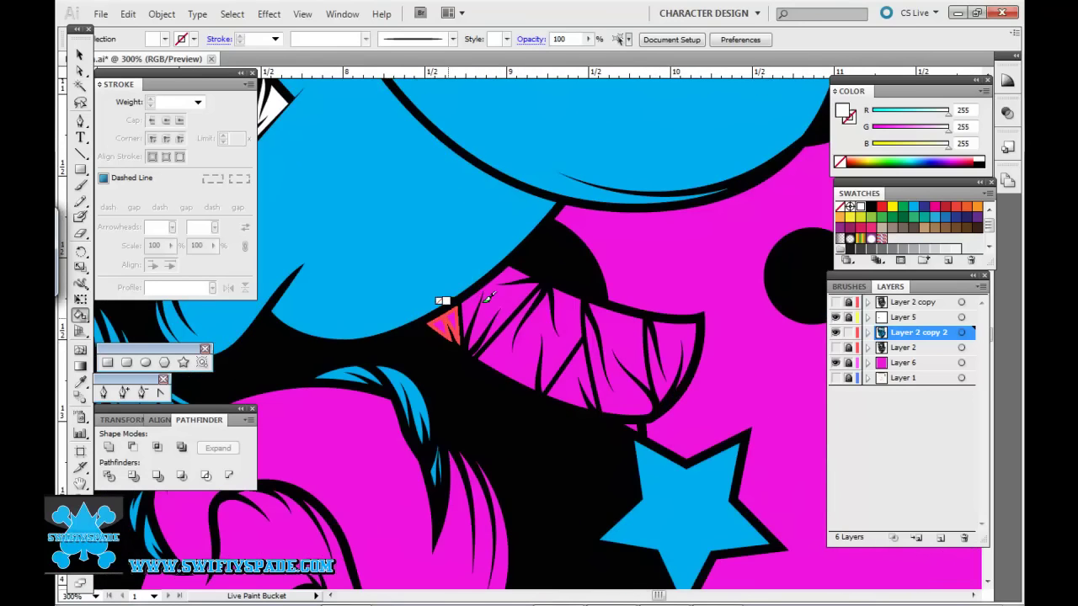
scroll(467, 267, "down", 3)
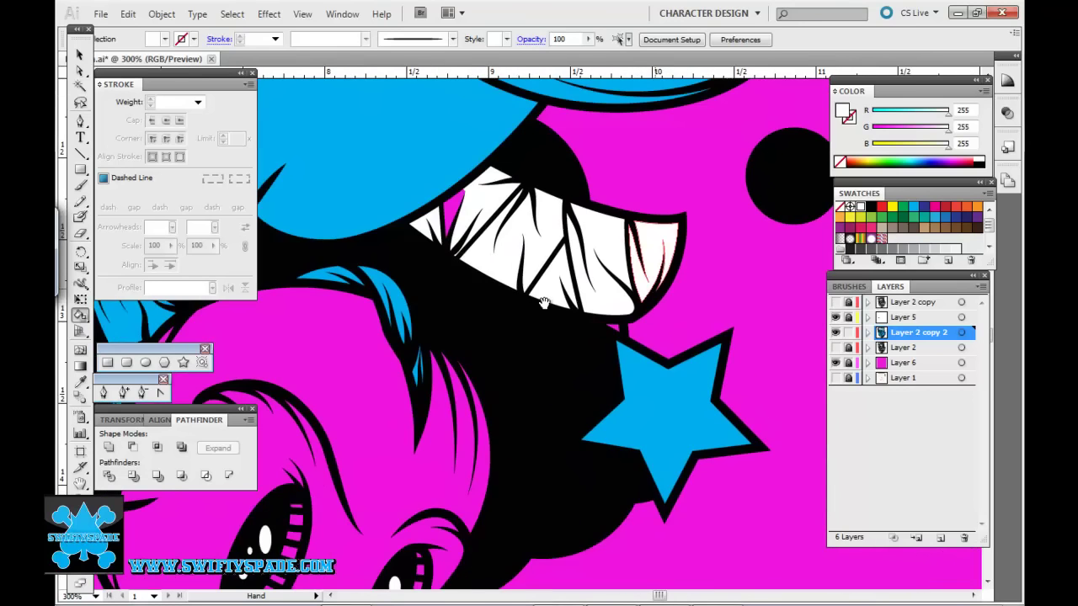
left_click(580, 426, "alt")
left_click(659, 263, "alt")
scroll(658, 264, "down", 5)
scroll(559, 383, "up", 4)
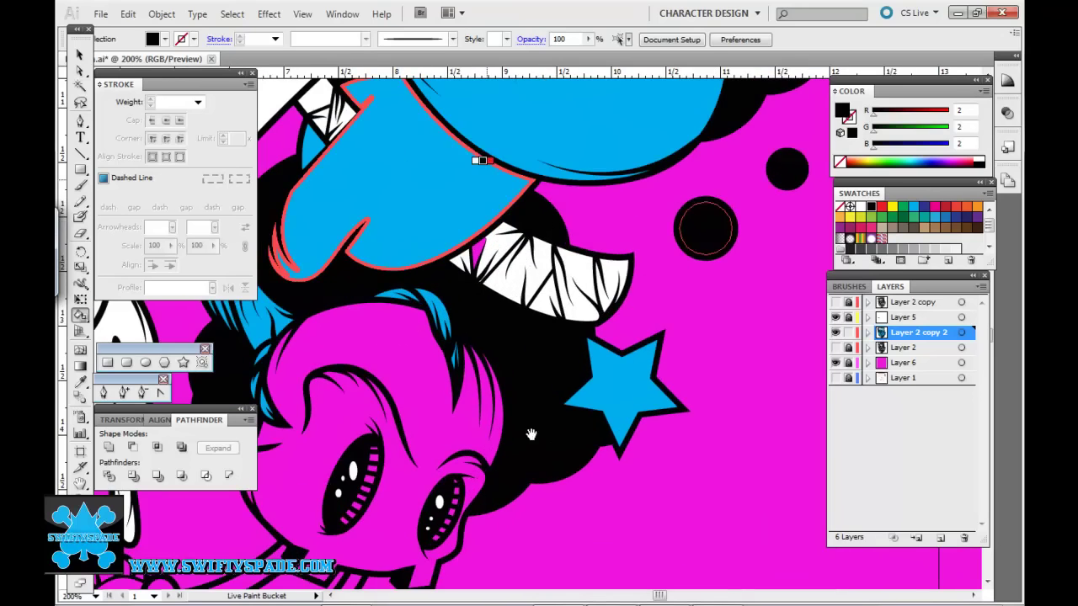
scroll(547, 395, "down", 3)
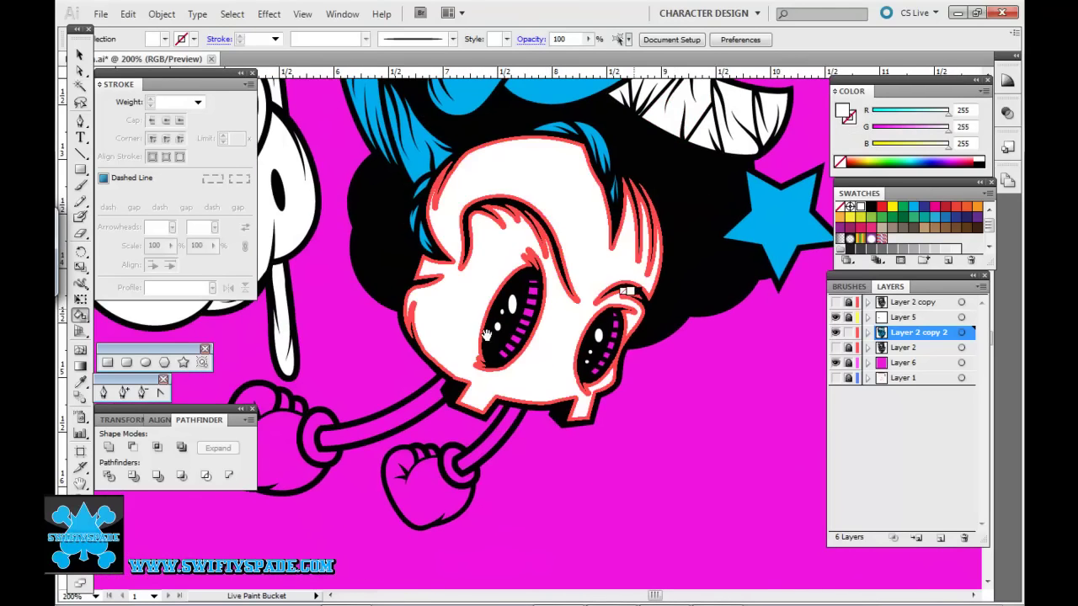
scroll(385, 373, "up", 3)
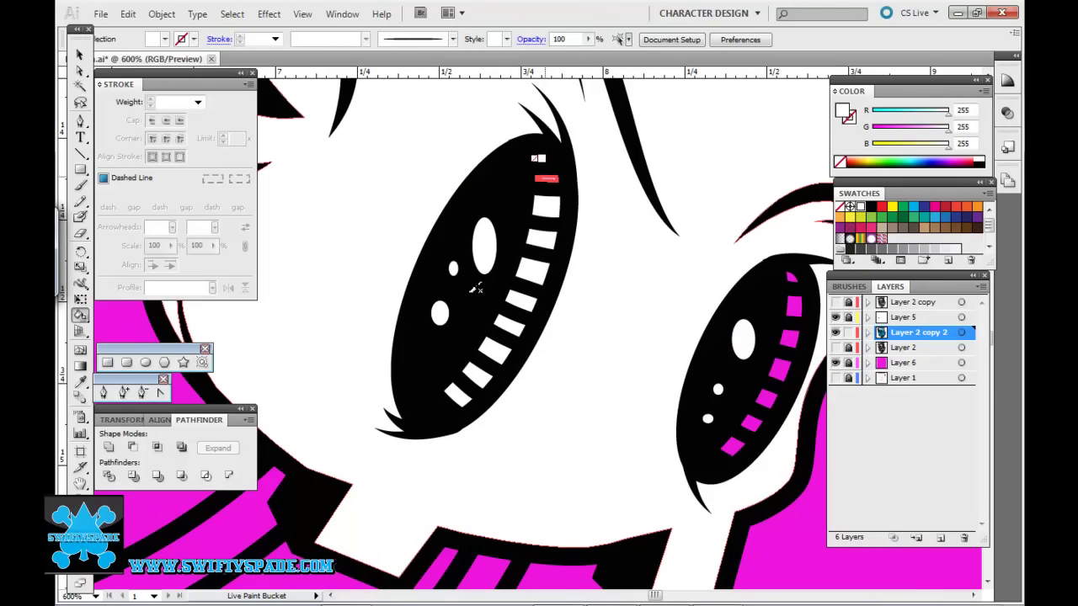
left_click_drag(733, 446, 768, 374)
scroll(463, 226, "down", 3)
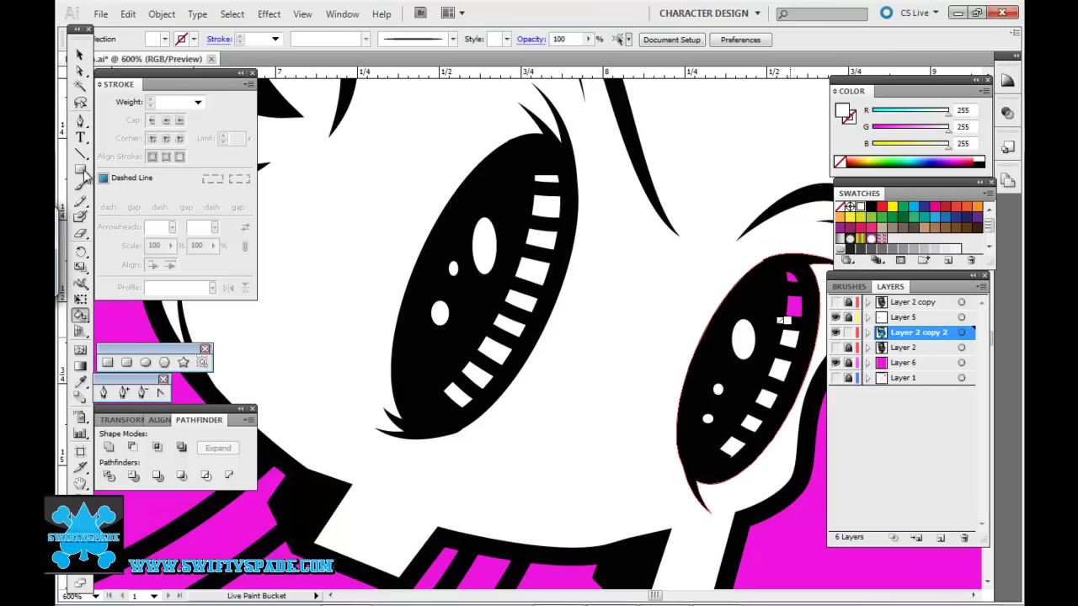
scroll(337, 472, "up", 3)
- Fill the collar band and strap black and the glove's interior white
left_click_drag(471, 278, 539, 362)
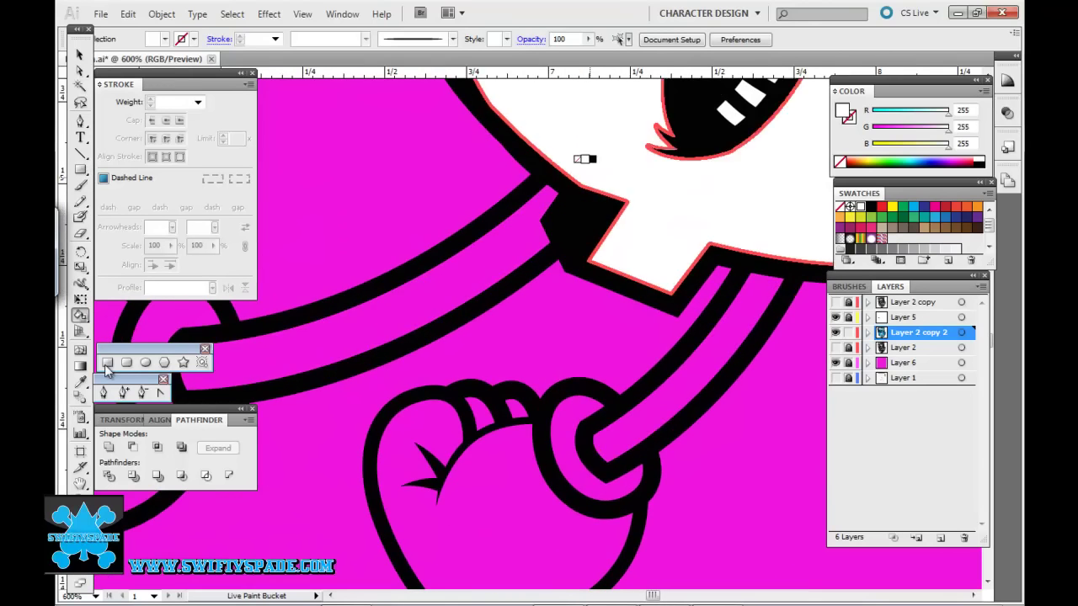
left_click(594, 228)
left_click(627, 349)
left_click_drag(628, 349, 779, 142)
left_click(690, 253)
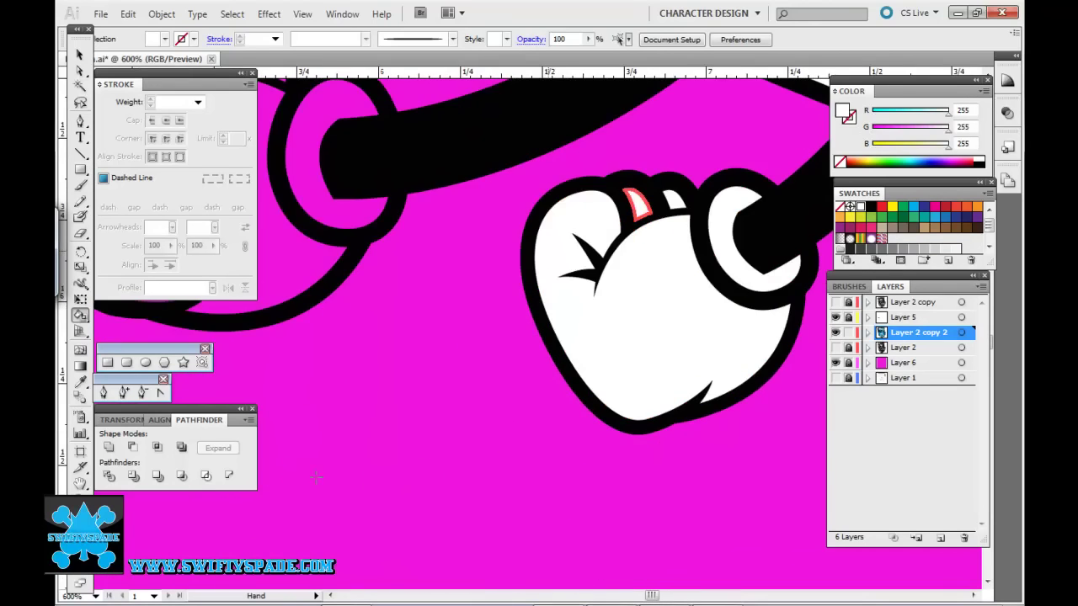
left_click_drag(316, 477, 450, 171)
scroll(349, 474, "down", 5)
- Bring the bat and face into view and sample cyan as the paint colour
scroll(349, 444, "down", 1)
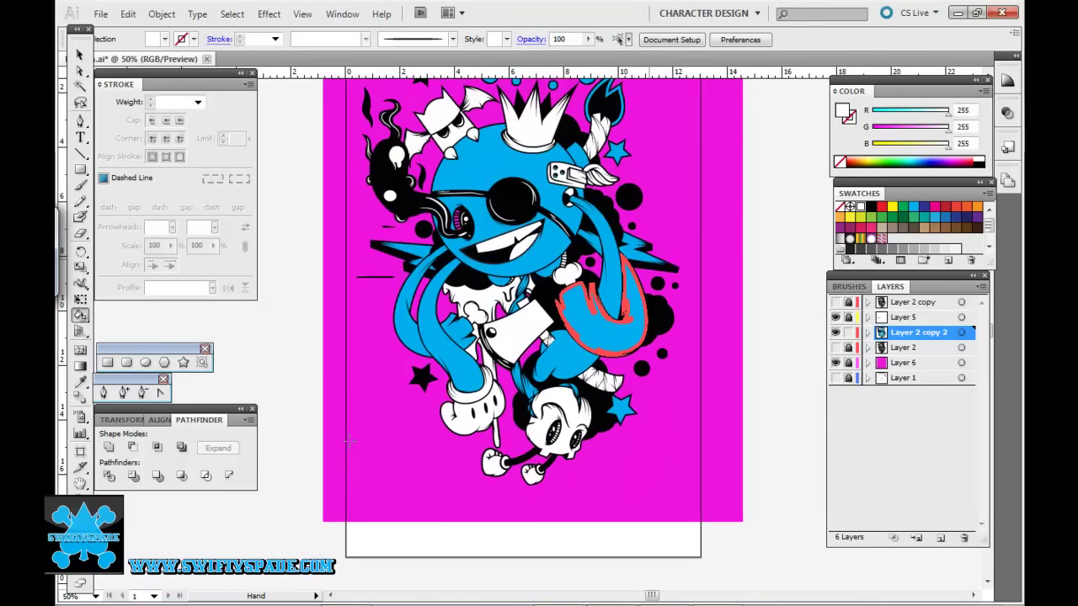
scroll(493, 187, "up", 3)
scroll(312, 373, "left", 5)
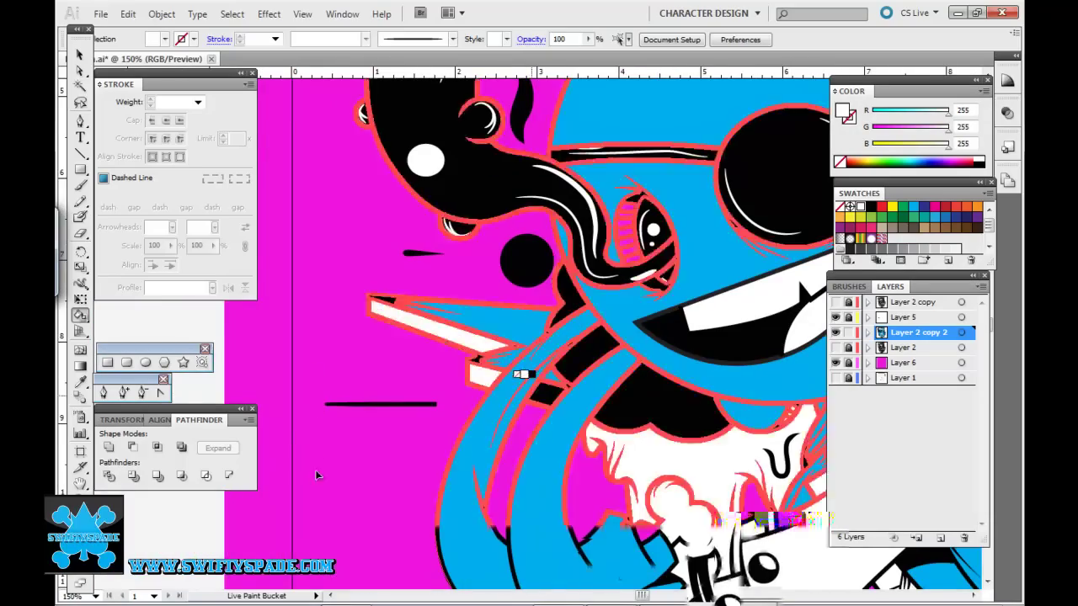
scroll(315, 470, "right", 5)
scroll(315, 470, "right", 5)
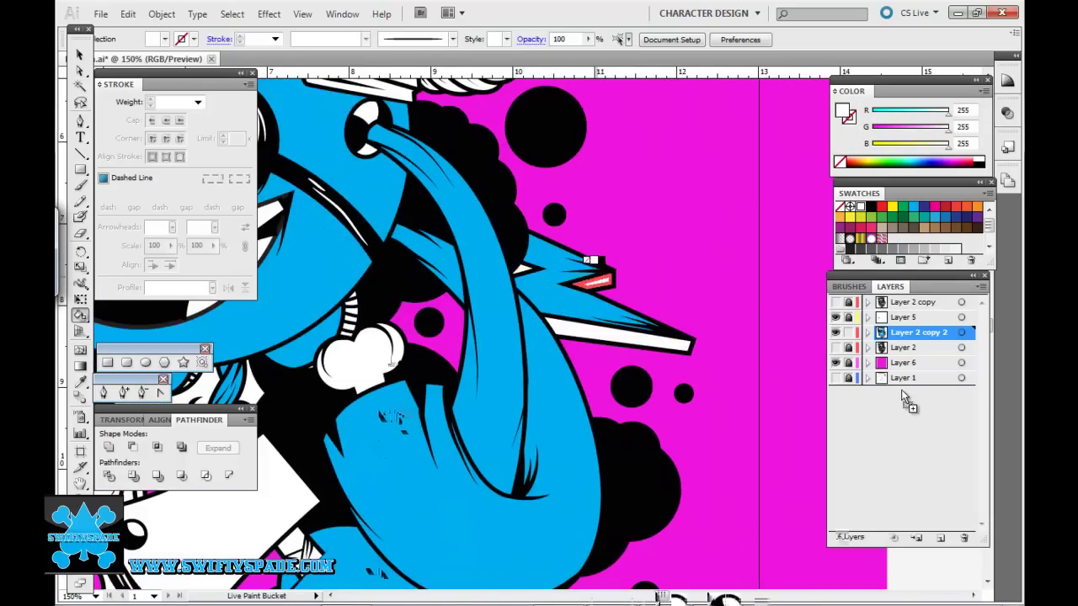
scroll(589, 289, "down", 5)
scroll(589, 289, "left", 3)
scroll(588, 289, "down", 3)
scroll(588, 288, "up", 8)
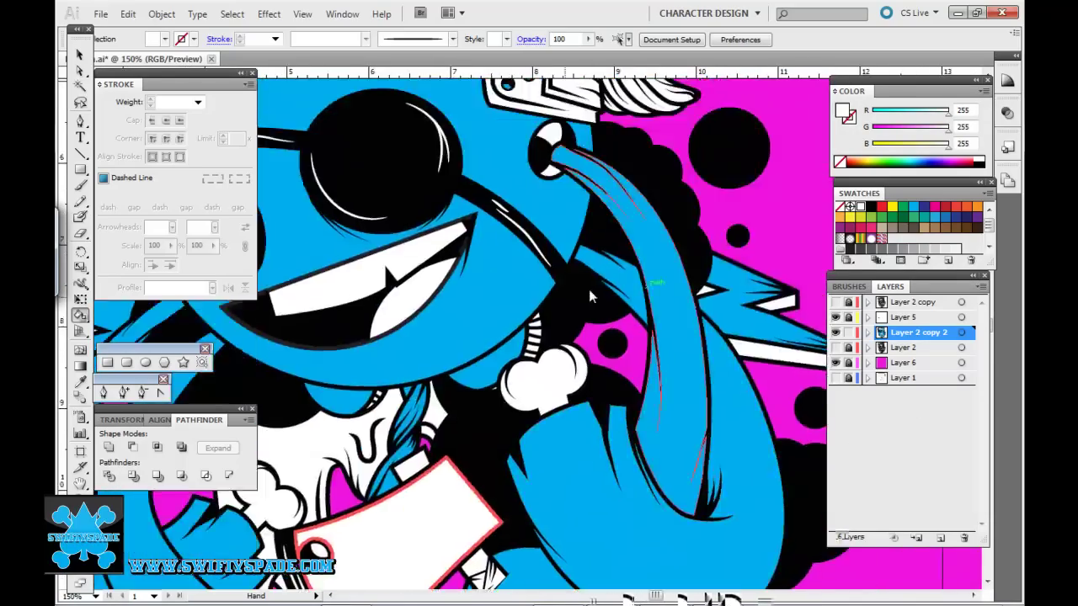
scroll(589, 289, "up", 5)
left_click_drag(584, 318, 683, 137)
scroll(683, 138, "down", 3)
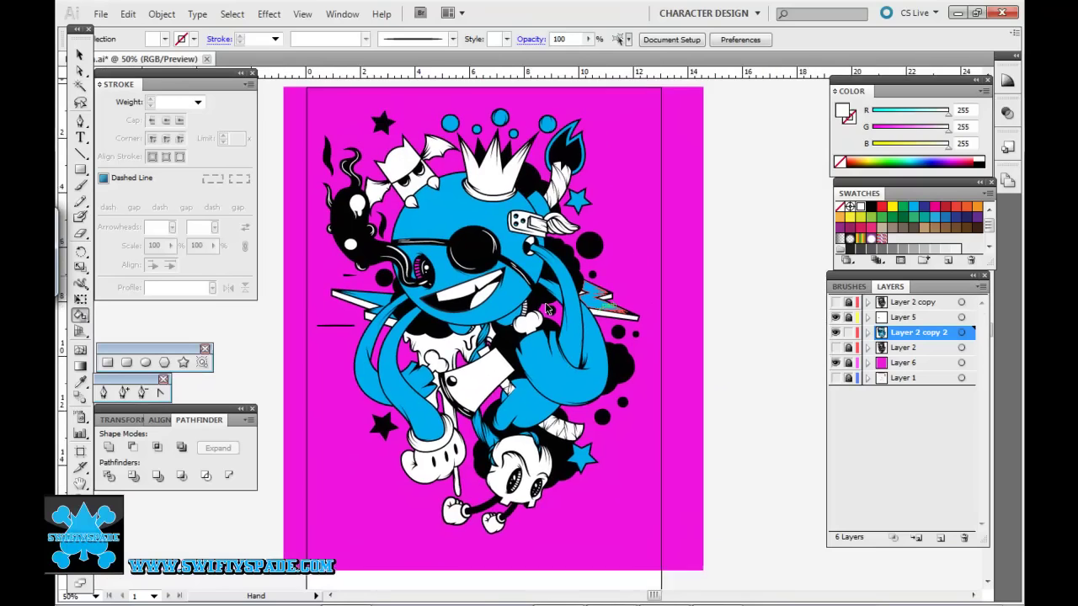
left_click_drag(546, 309, 570, 331)
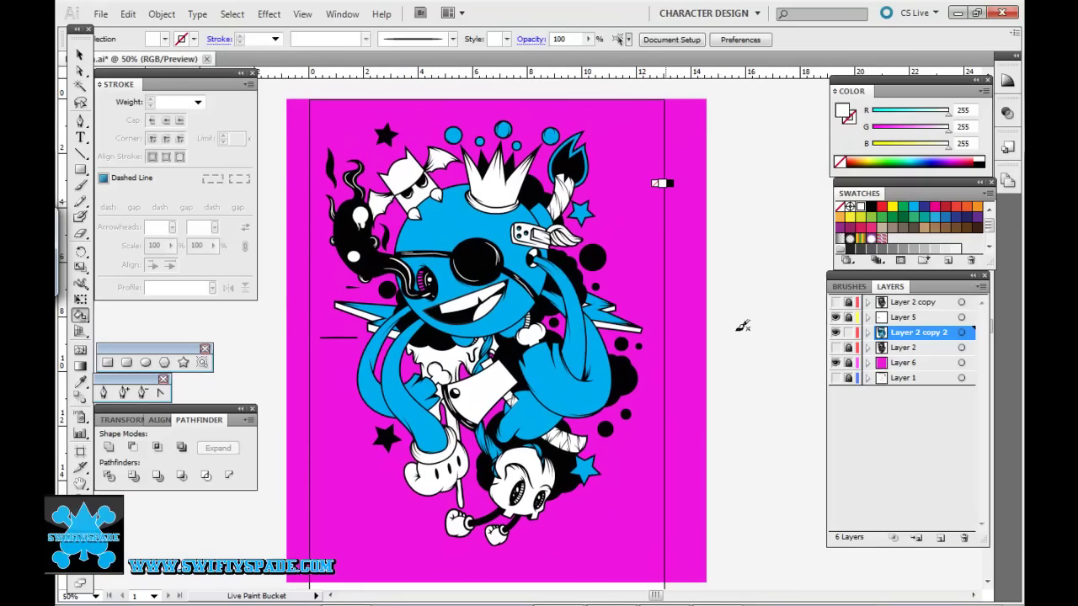
scroll(486, 394, "up", 3)
scroll(486, 394, "down", 1)
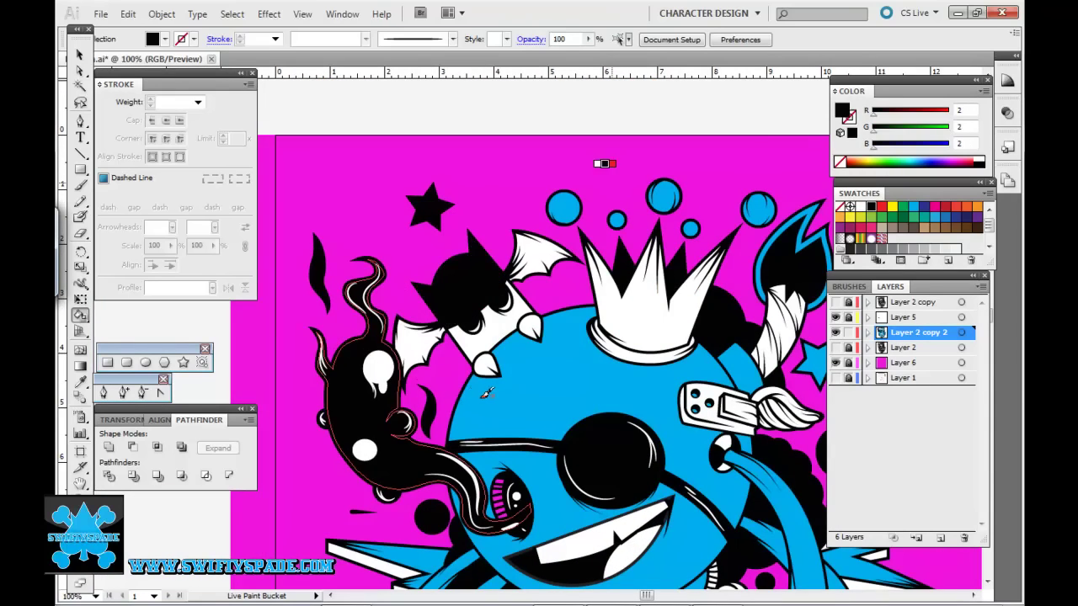
left_click(497, 398, "alt")
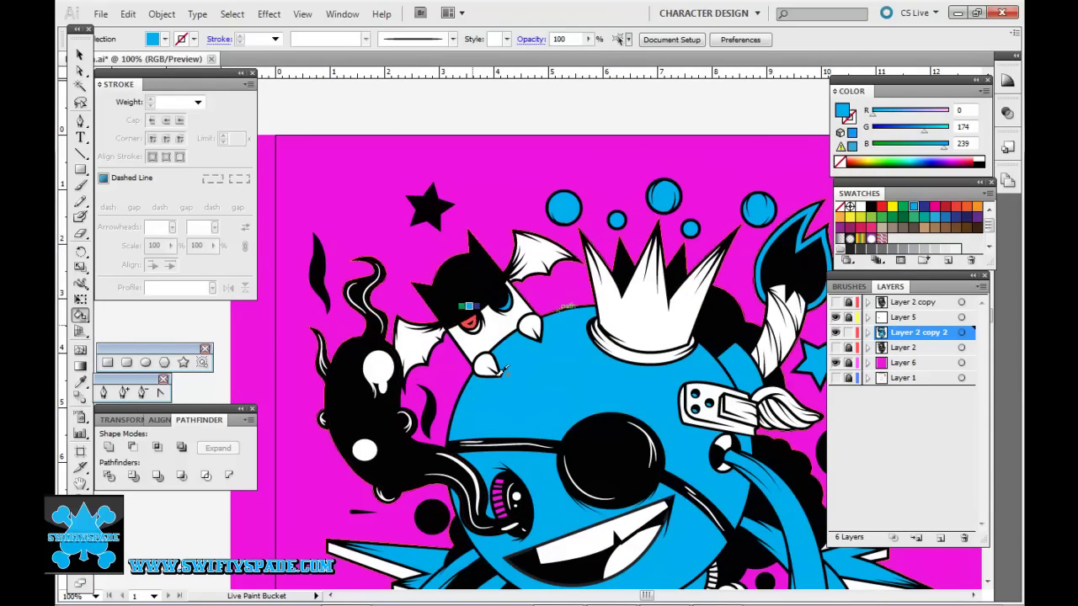
scroll(312, 410, "up", 2)
scroll(428, 404, "up", 1)
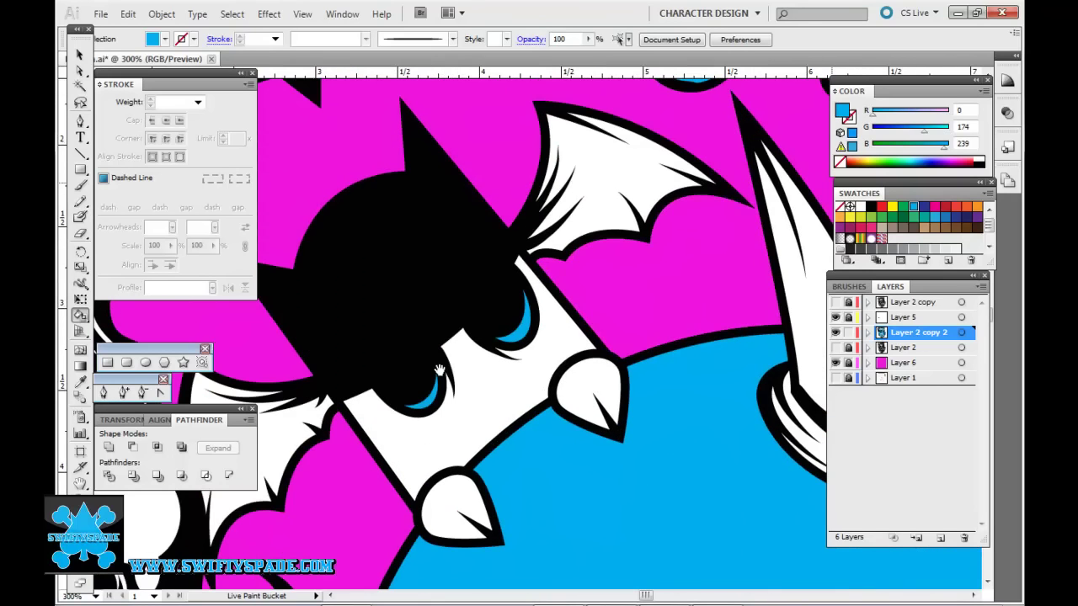
- Draw a small white highlight in the bat's eye and a white oval on its head
key("l")
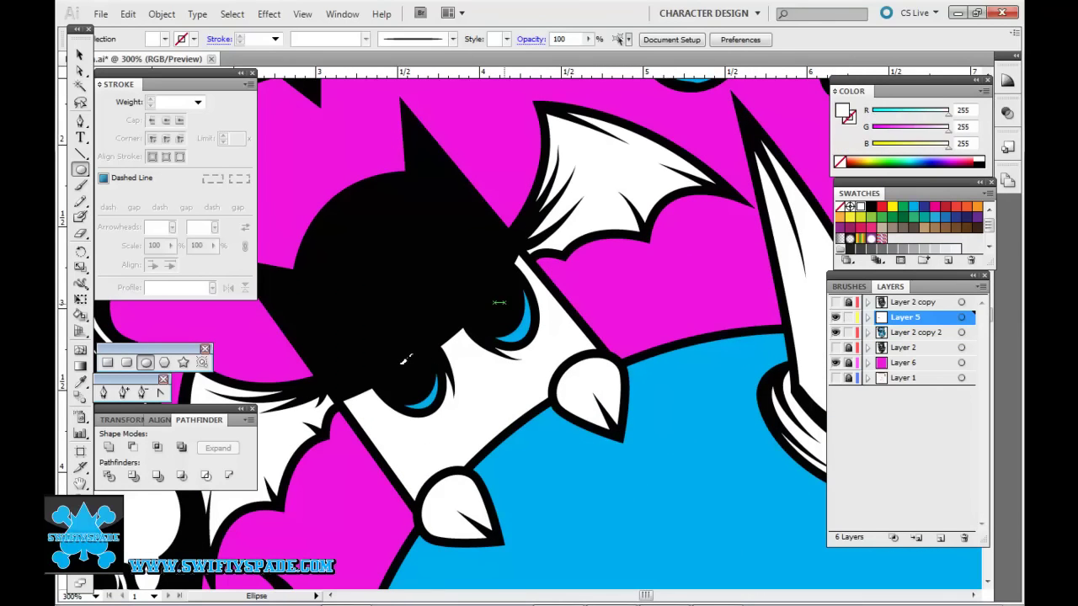
left_click_drag(503, 303, 515, 315)
key("ctrl+shift+a")
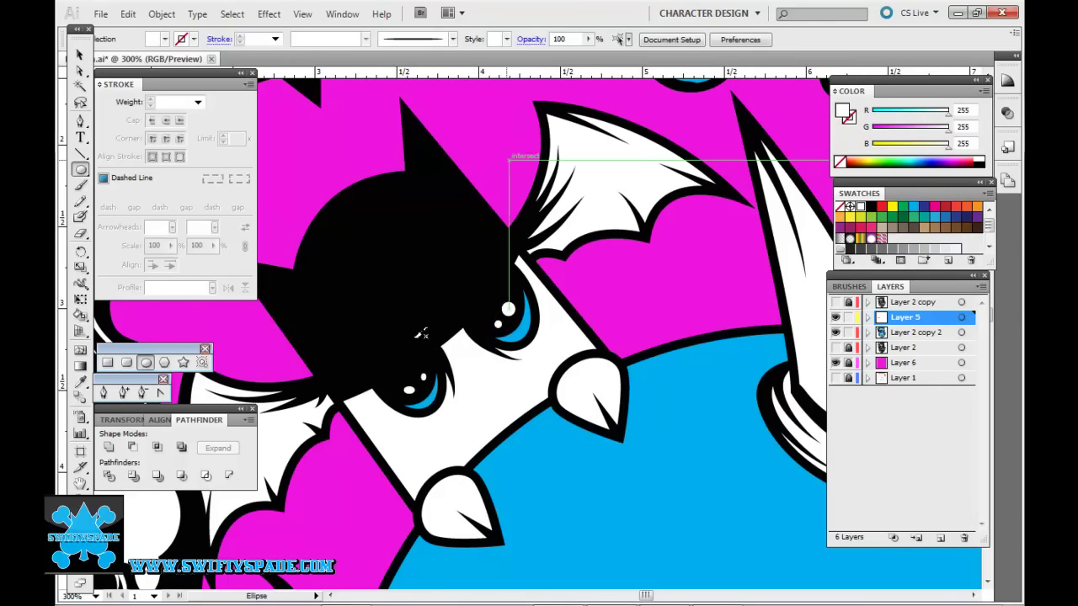
scroll(423, 378, "down", 3)
scroll(409, 321, "up", 1)
scroll(409, 321, "up", 2)
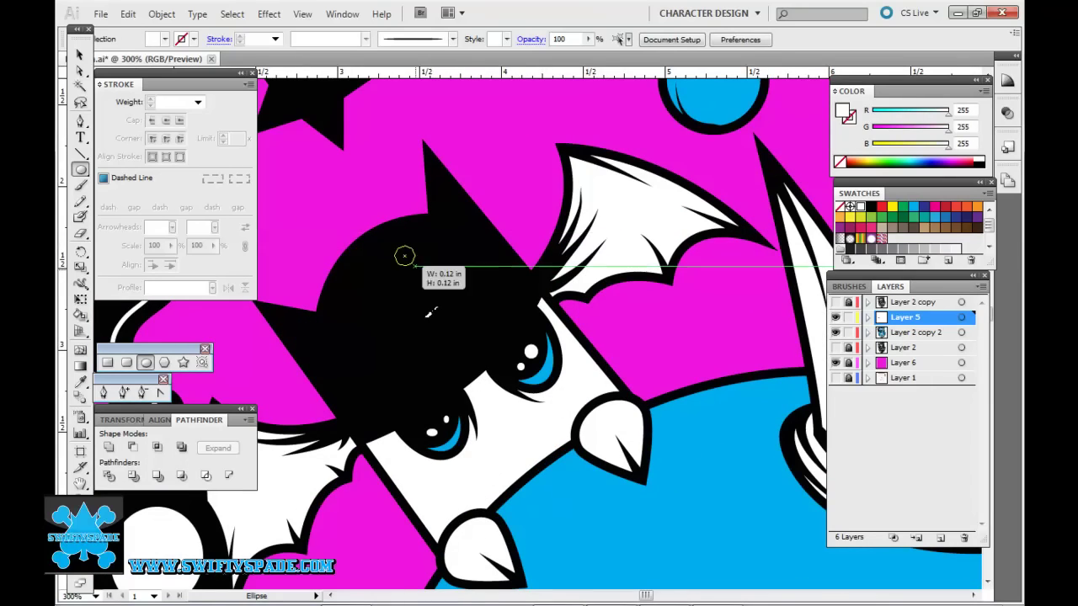
left_click_drag(414, 265, 471, 320)
- Draw a three-point white glint along the bat's ear with the Pen tool
left_click_drag(513, 395, 642, 378)
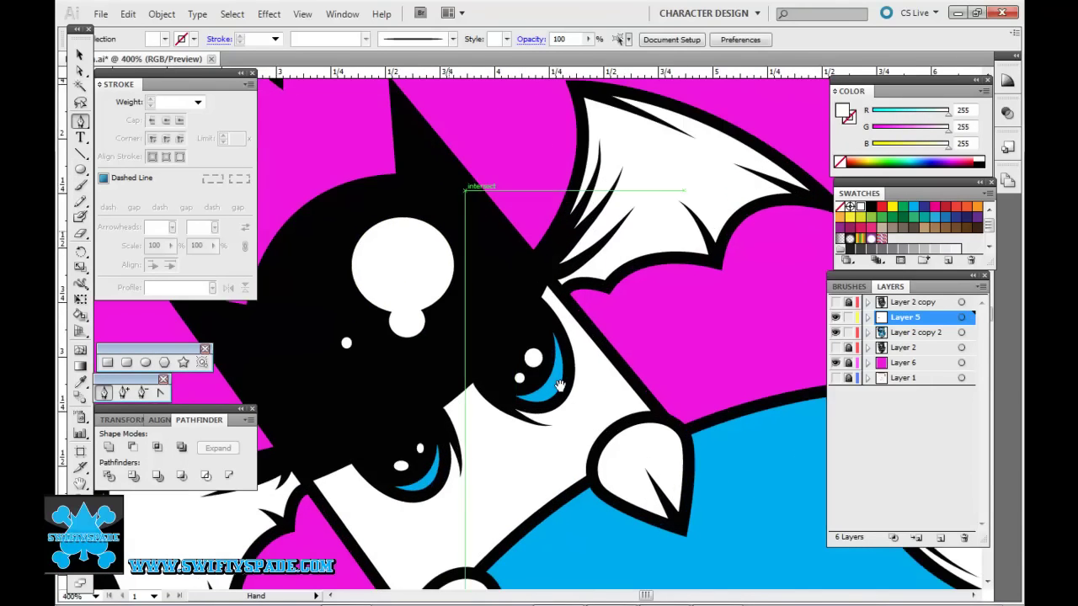
key("p")
left_click(400, 226)
left_click(480, 243)
left_click(477, 335)
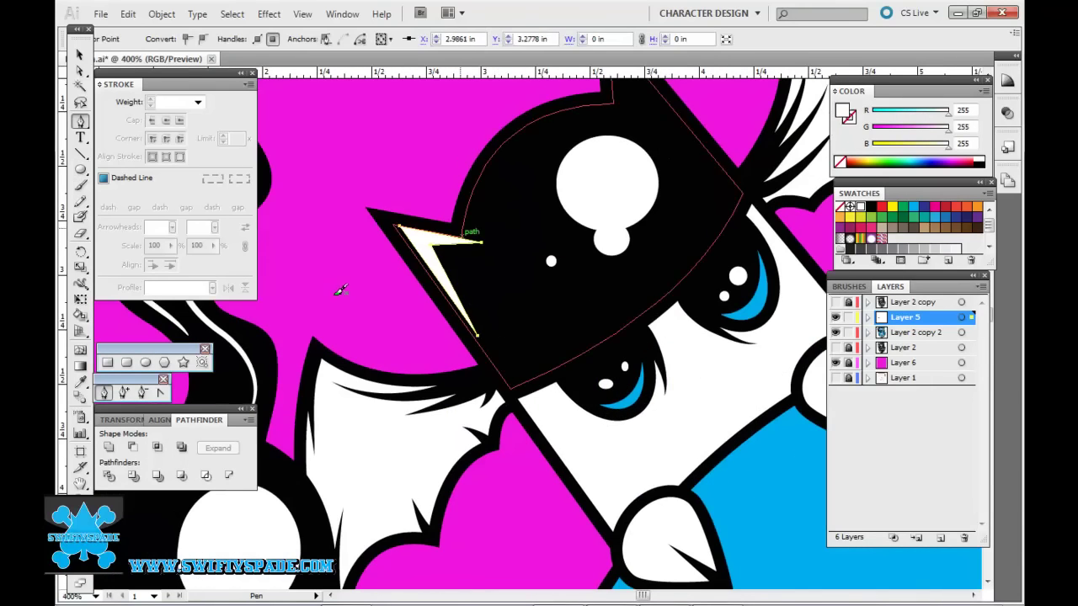
key("ctrl+shift+a")
scroll(345, 284, "down", 5)
left_click_drag(426, 134, 442, 210)
scroll(377, 306, "up", 4)
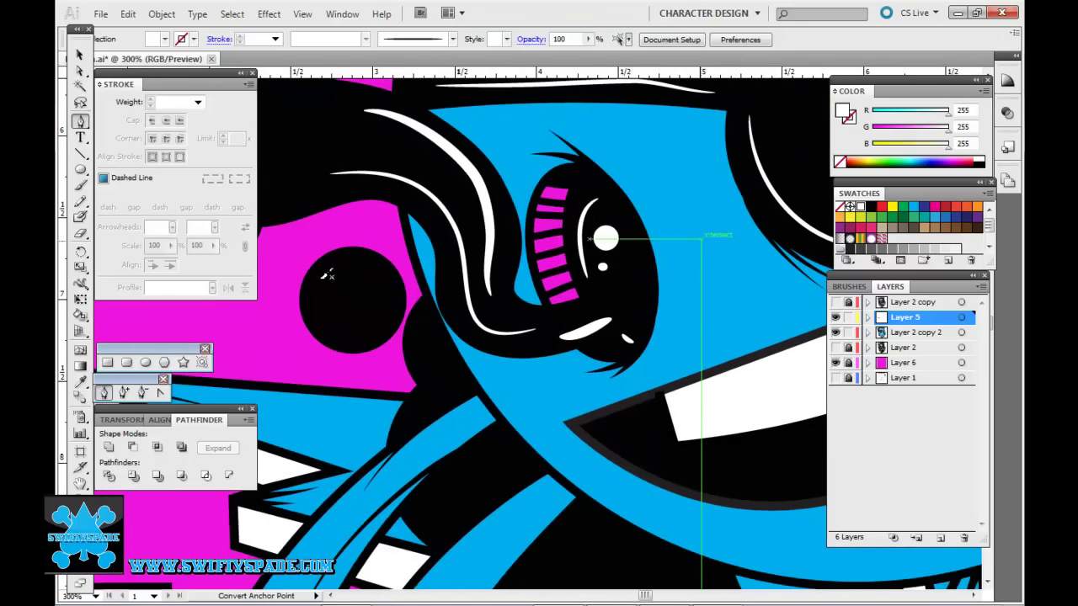
left_click(353, 277, "ctrl")
key("k")
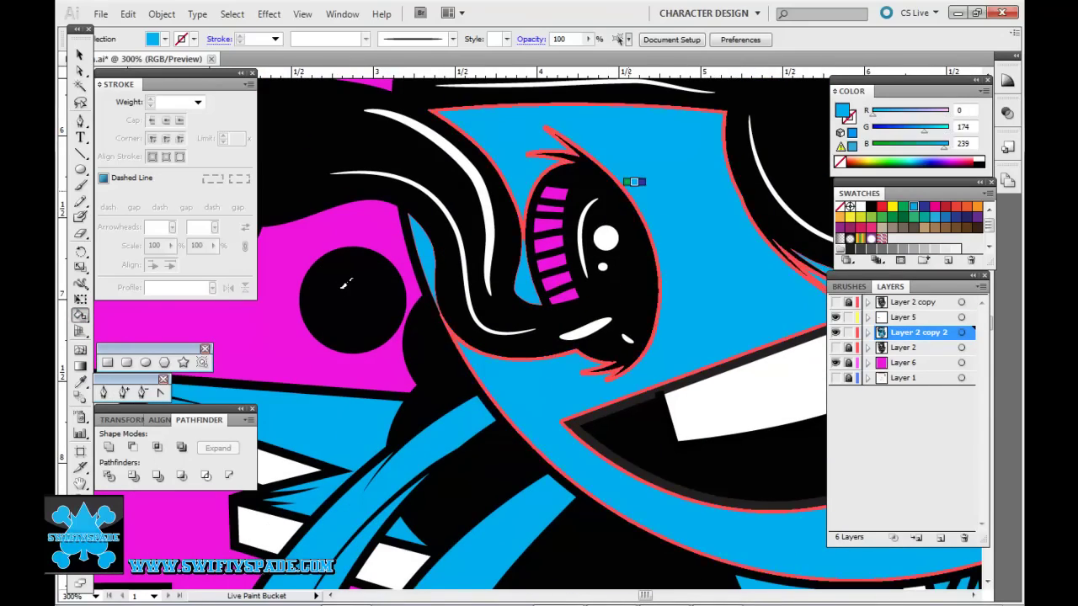
key("ctrl+0")
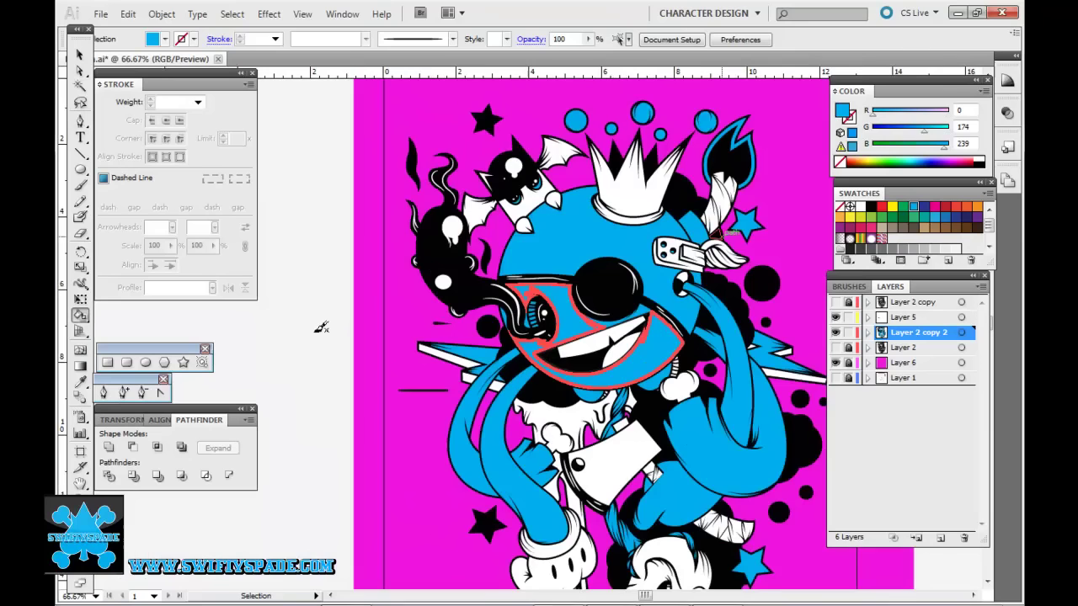
scroll(335, 320, "up", 1)
scroll(327, 337, "down", 1)
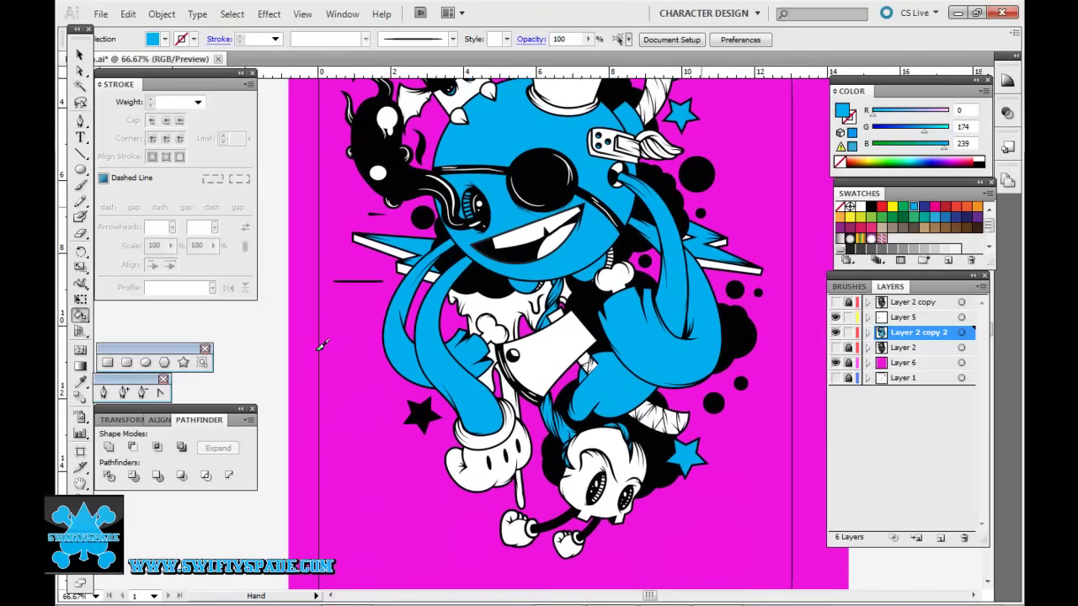
scroll(323, 345, "up", 4)
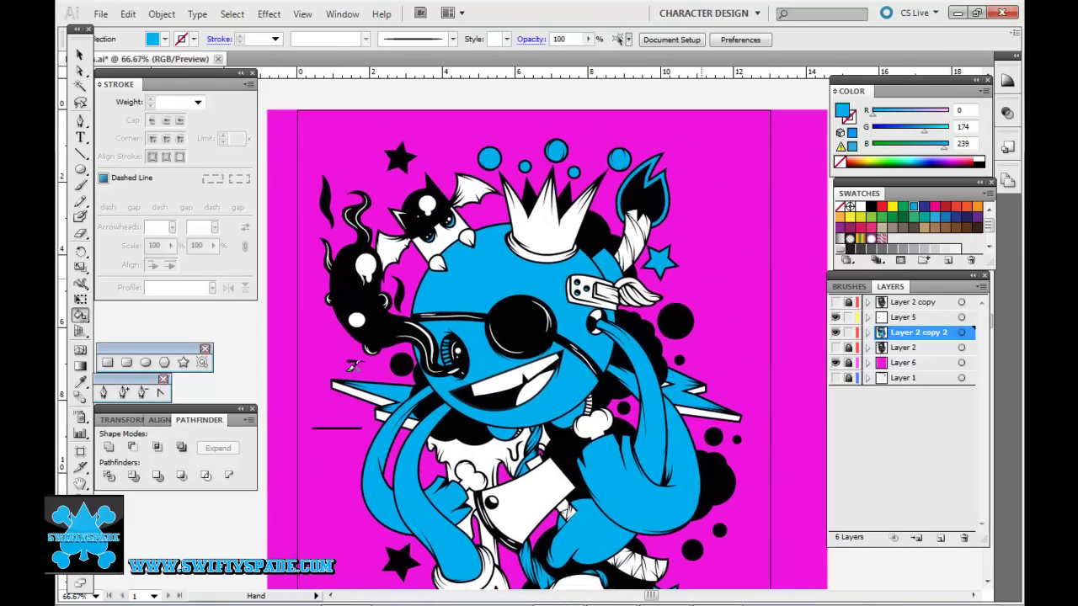
key("ctrl+plus")
key("ctrl+plus")
scroll(375, 418, "up", 7)
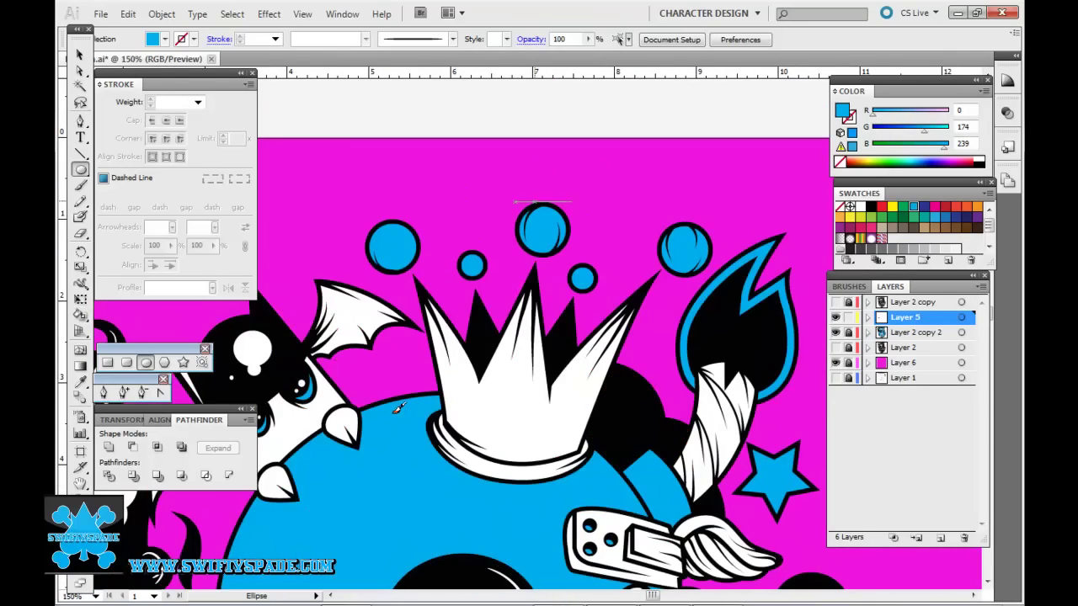
- Add a white highlight oval inside the top-left blue bubble above the crown
left_click_drag(394, 244, 406, 253)
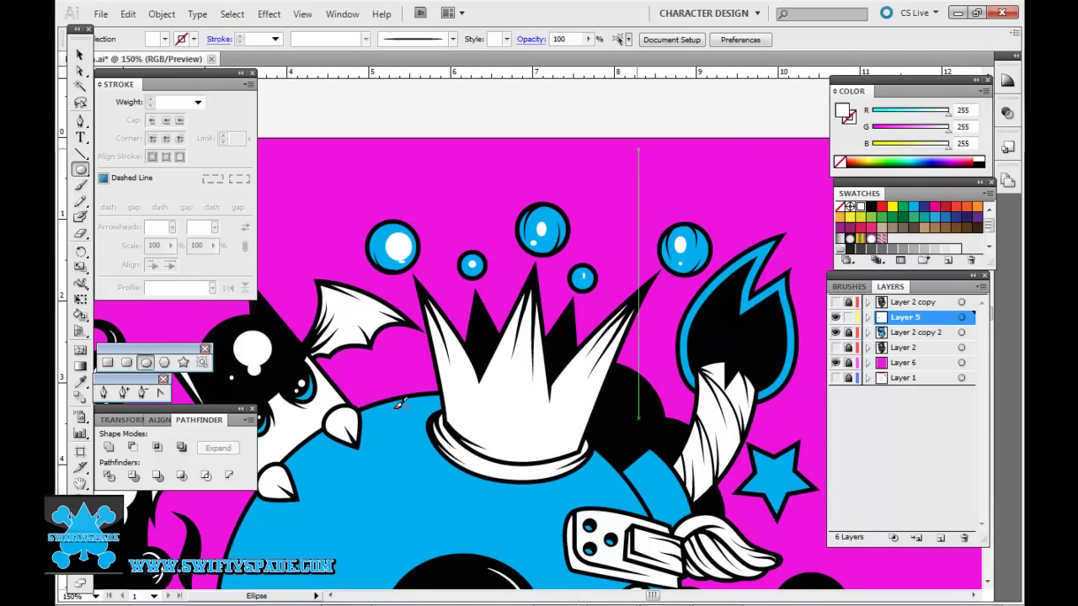
key("ctrl+minus")
scroll(512, 343, "down", 3)
scroll(512, 343, "down", 5)
key("ctrl+plus")
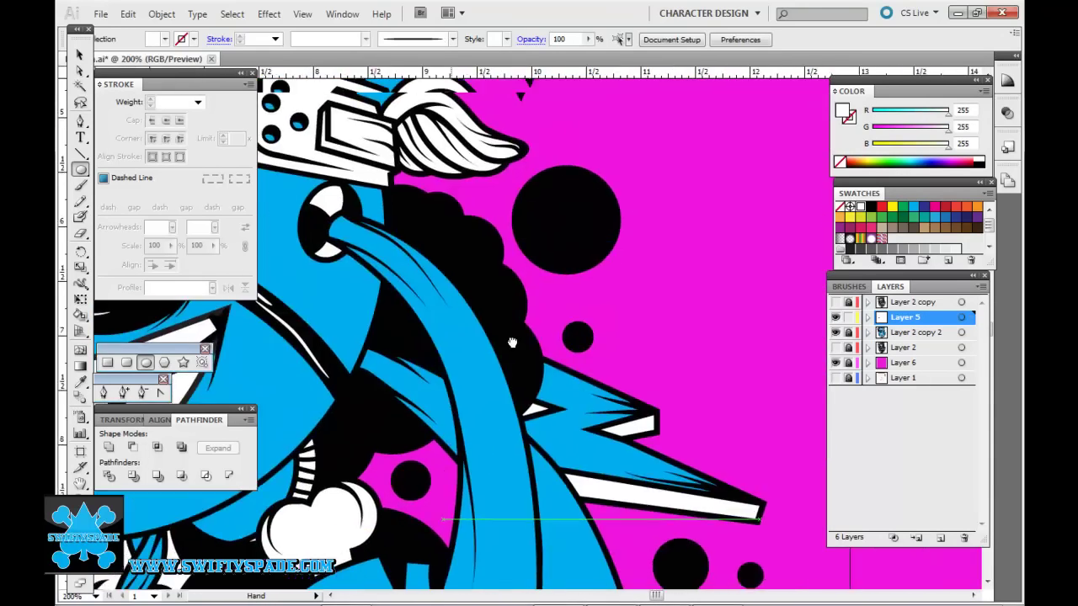
scroll(512, 343, "down", 5)
scroll(589, 429, "up", 5)
scroll(561, 440, "down", 5)
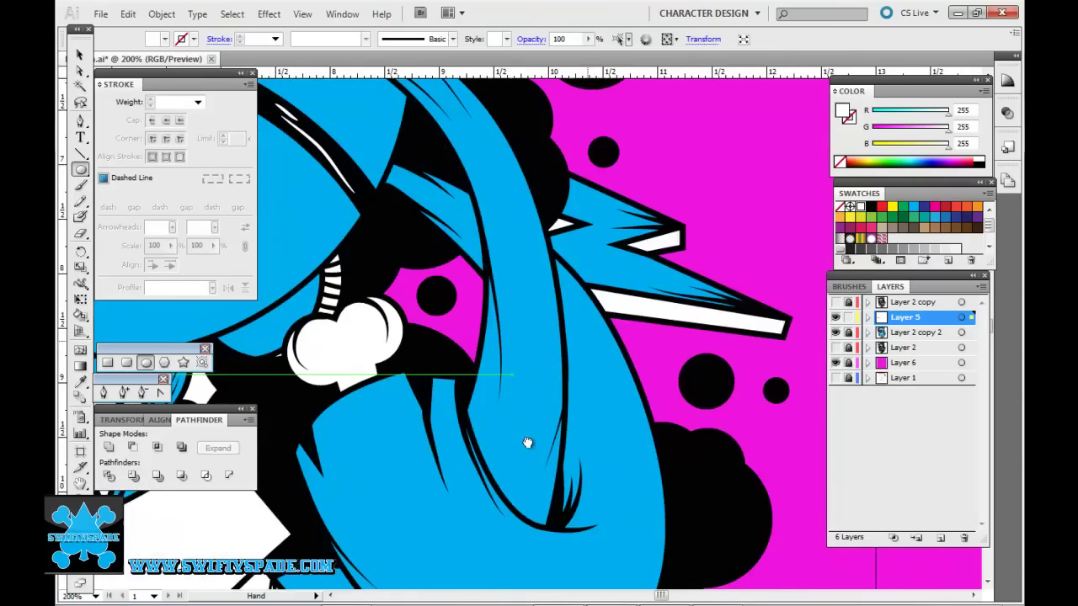
left_click_drag(528, 442, 456, 255)
scroll(341, 368, "down", 4)
- Add small white highlights to the black dots near the teeth and beside the tongue
left_click_drag(561, 348, 568, 361)
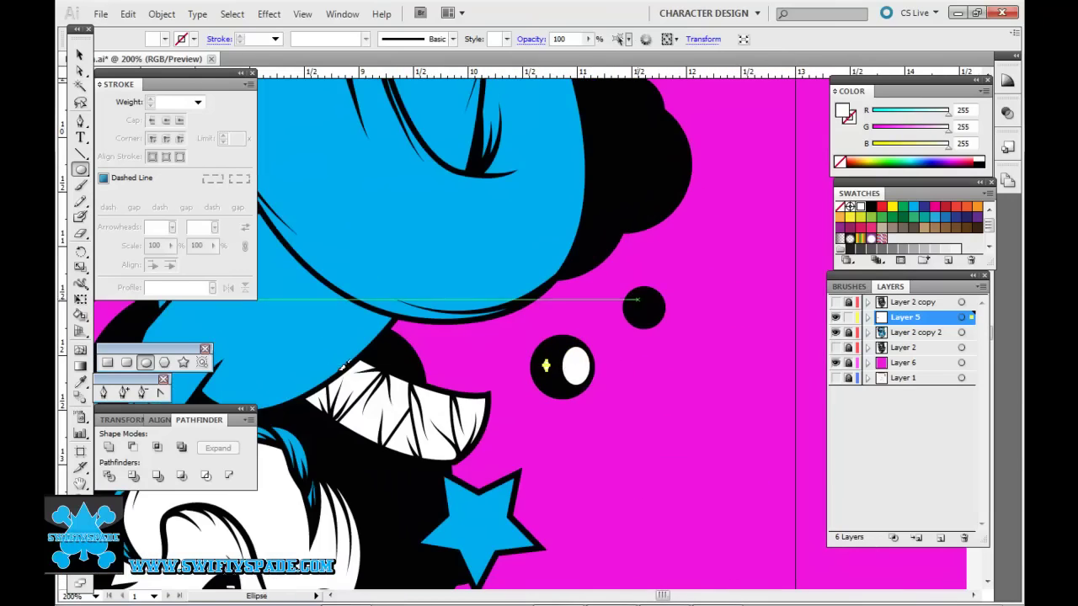
scroll(505, 337, "down", 10)
left_click_drag(479, 373, 498, 395)
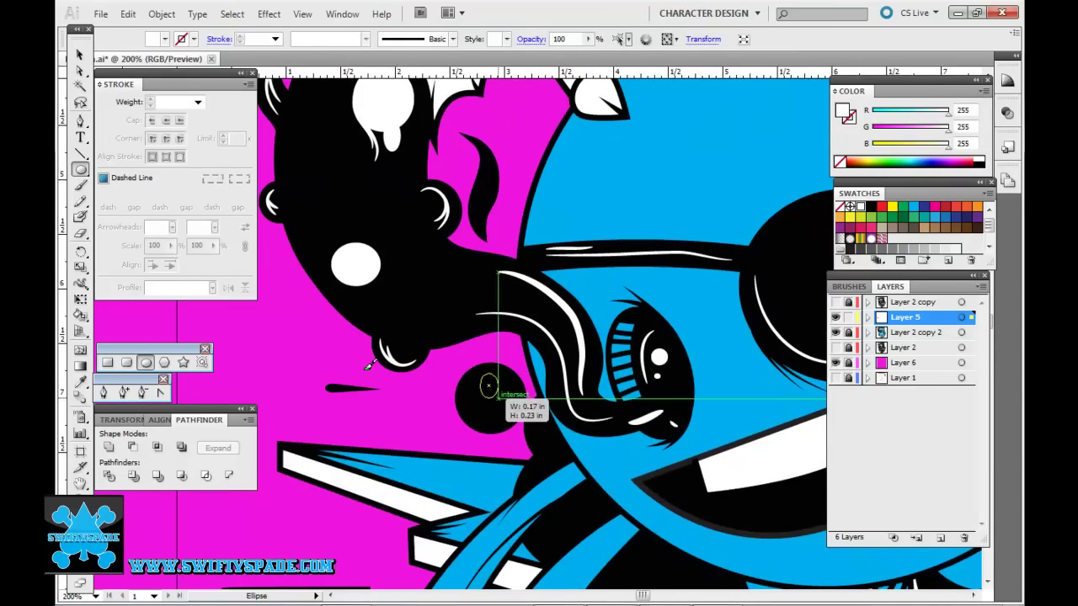
scroll(367, 365, "up", 5)
key("ctrl+minus")
key("ctrl+minus")
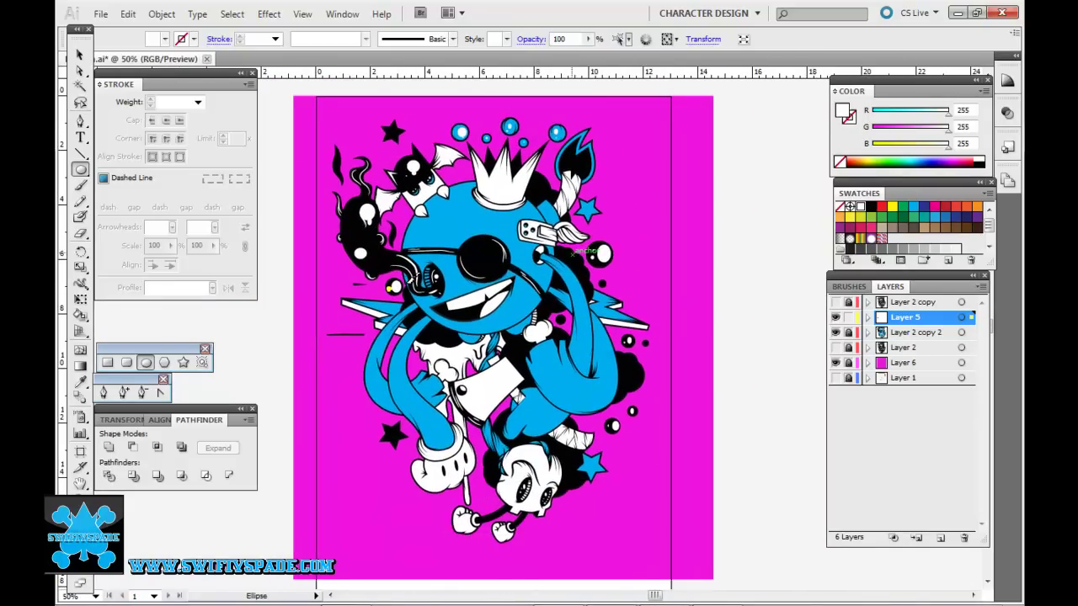
- Duplicate Layer 2 copy 2 as a new layer and select its live paint artwork
left_click(394, 264, "ctrl")
left_click_drag(865, 384, 916, 537)
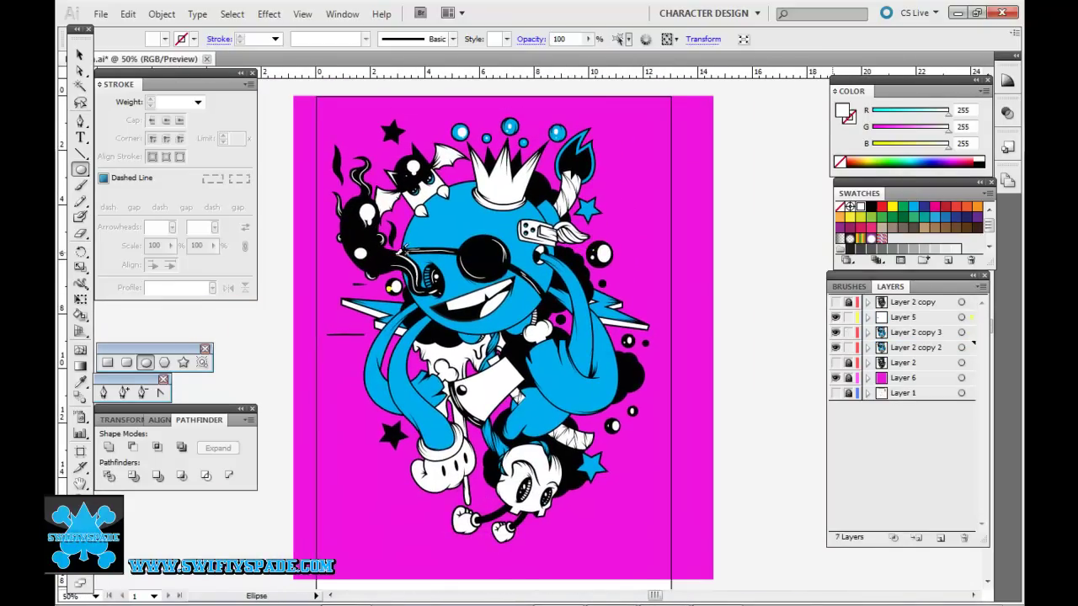
left_click(484, 385, "ctrl")
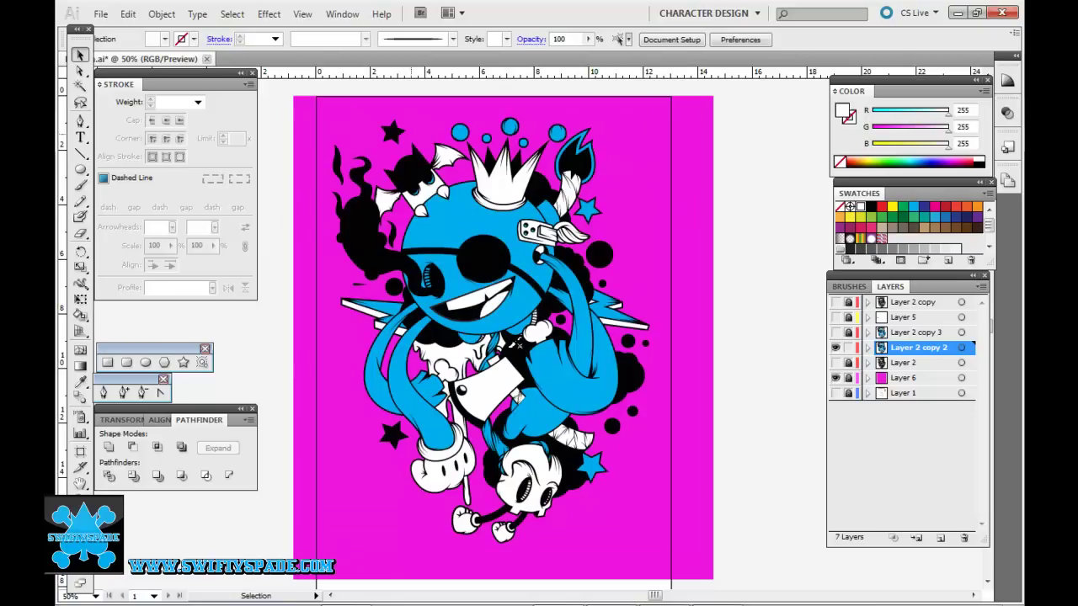
left_click(522, 328)
left_click(535, 316)
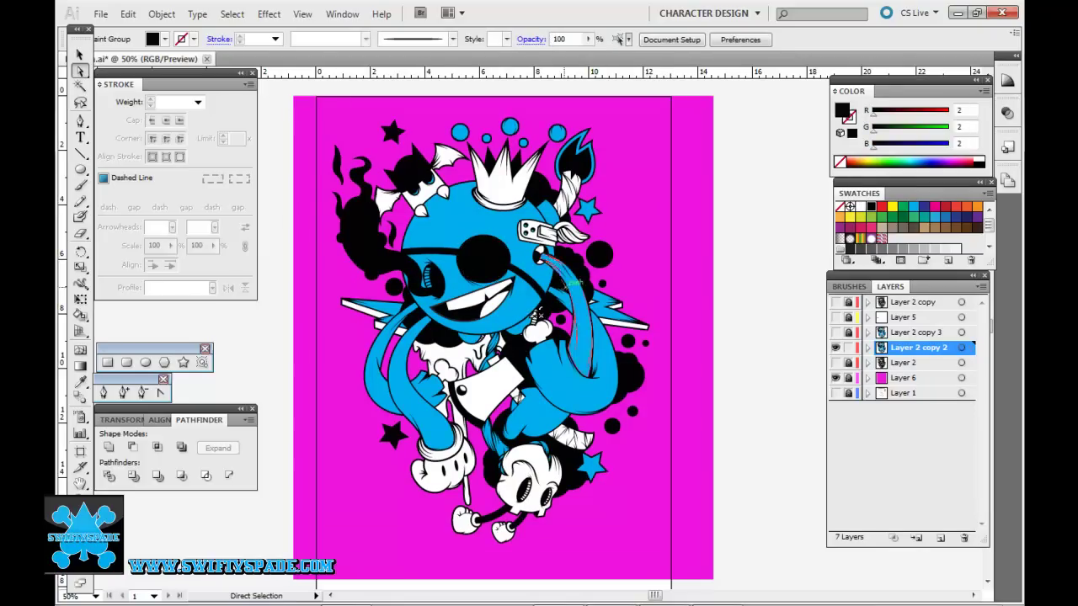
- Show the Layer 2 copy 3 artwork, save the file, and select the Layer 2 copy 2 live paint group
left_click(836, 332)
left_click(358, 285)
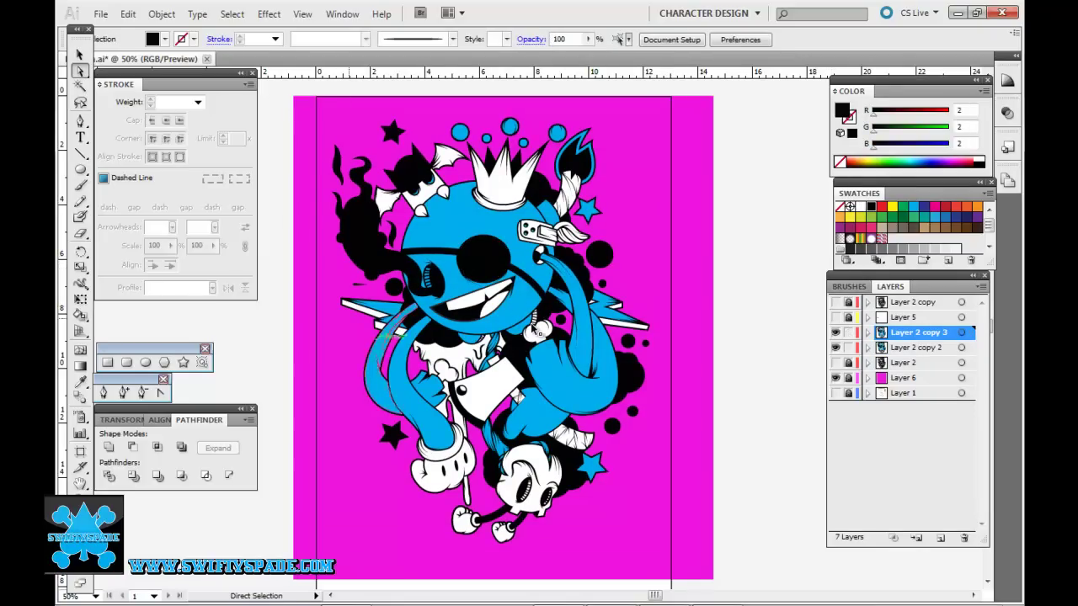
left_click(609, 245)
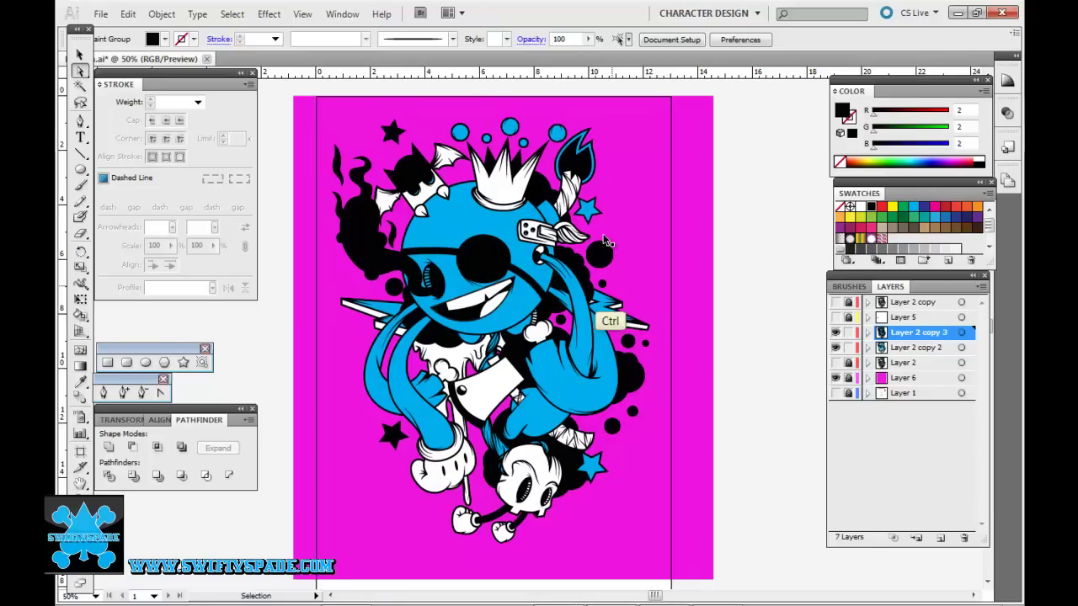
key("ctrl+s")
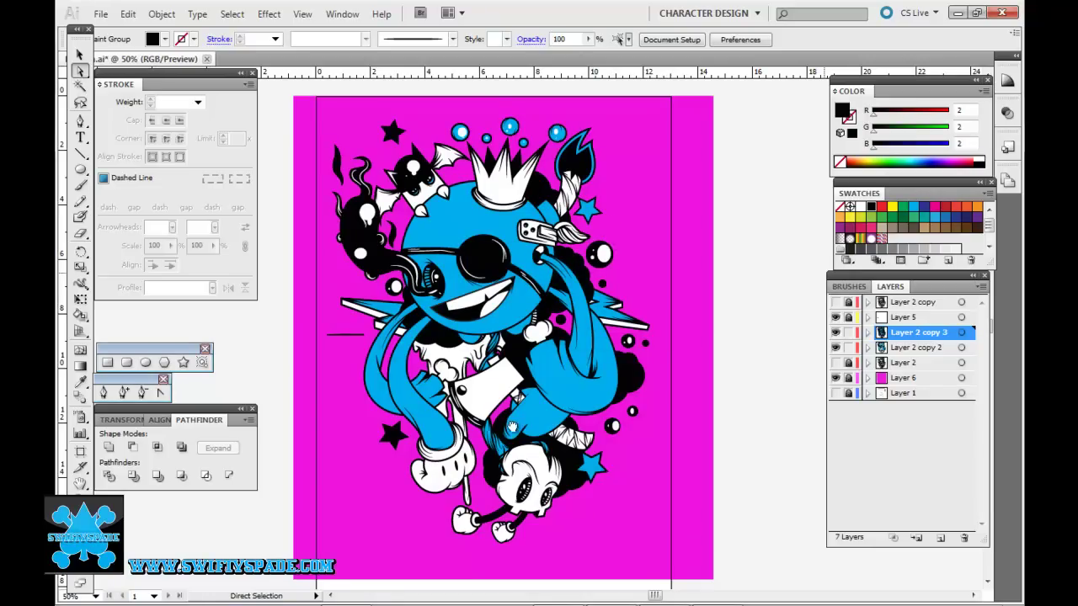
left_click(512, 428)
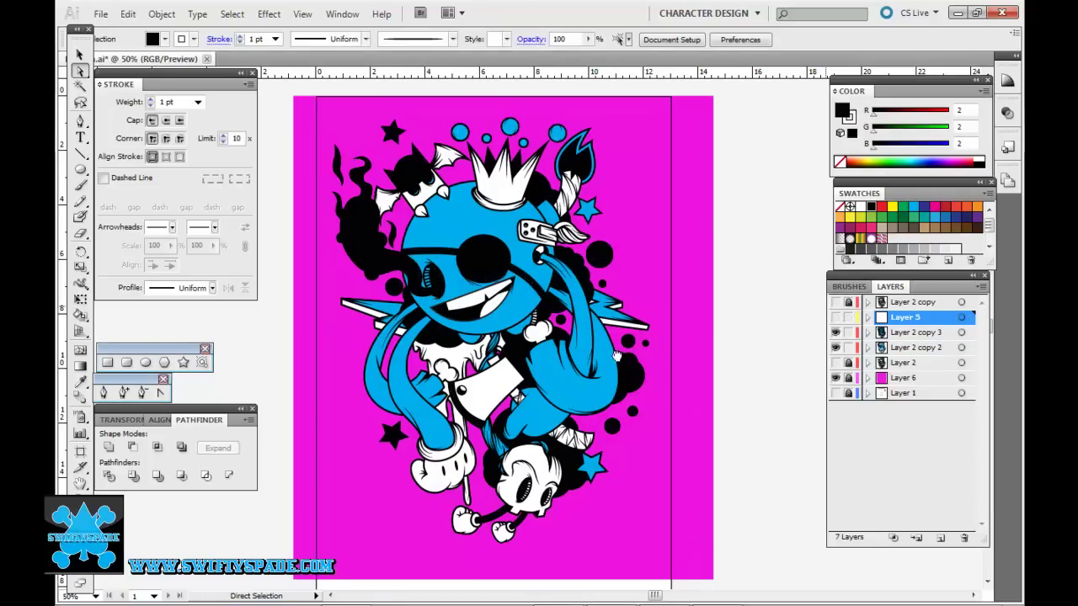
left_click(478, 301)
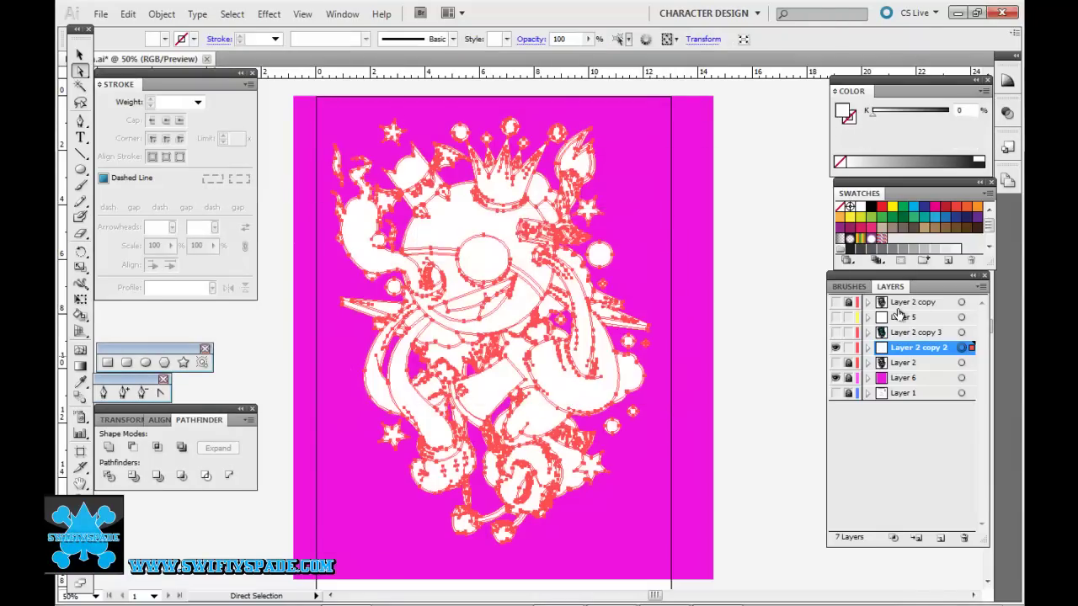
- Expand the live paint artwork into a solid white silhouette and reselect it
left_click(157, 476)
left_click(413, 244)
key("v")
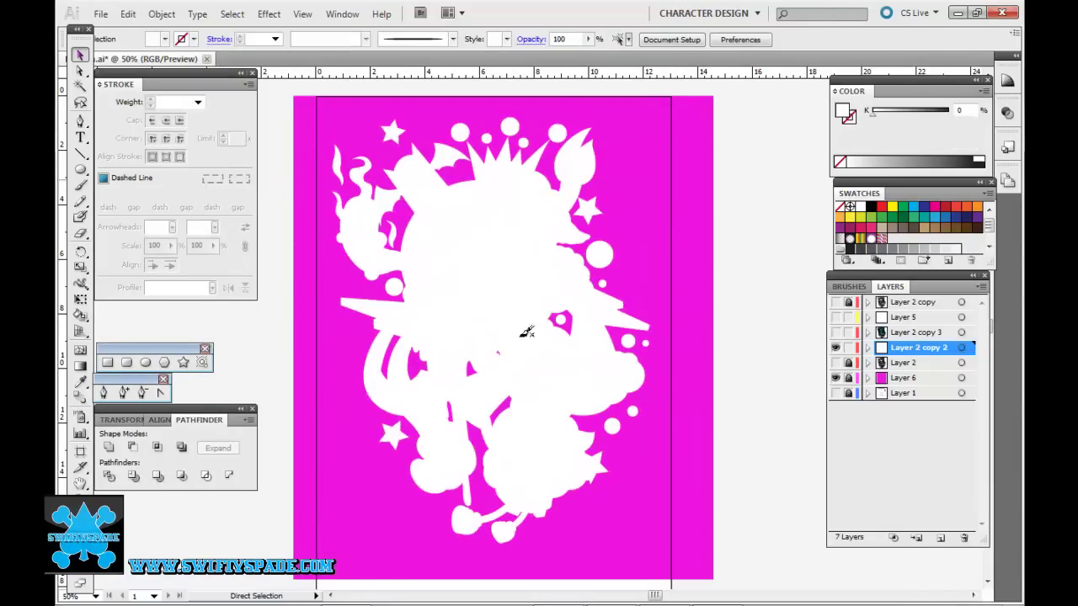
left_click(431, 242)
- Give the white silhouette an outline colour with a 5 pt stroke weight
double_click(843, 112)
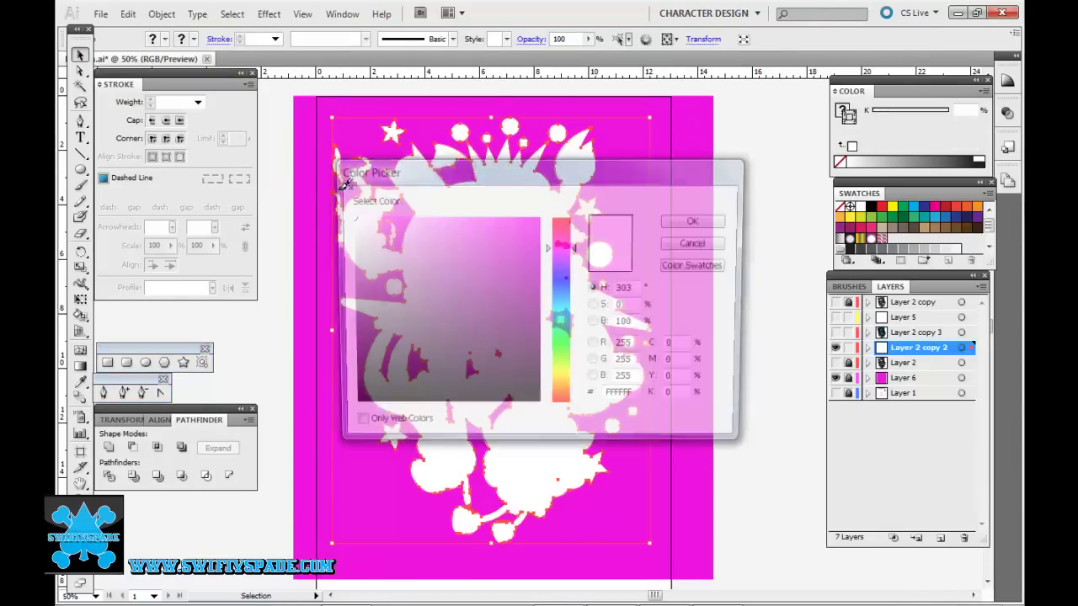
key("Return")
left_click(197, 101)
left_click(168, 190)
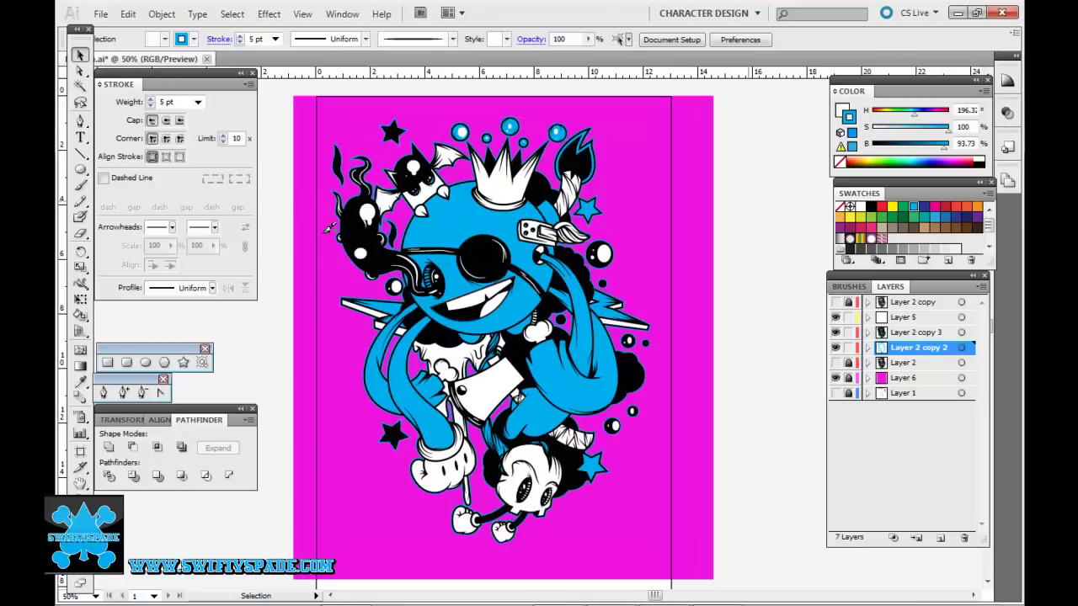
- Try black, bright blue, then light blue as the background rectangle's colour
left_click(366, 280)
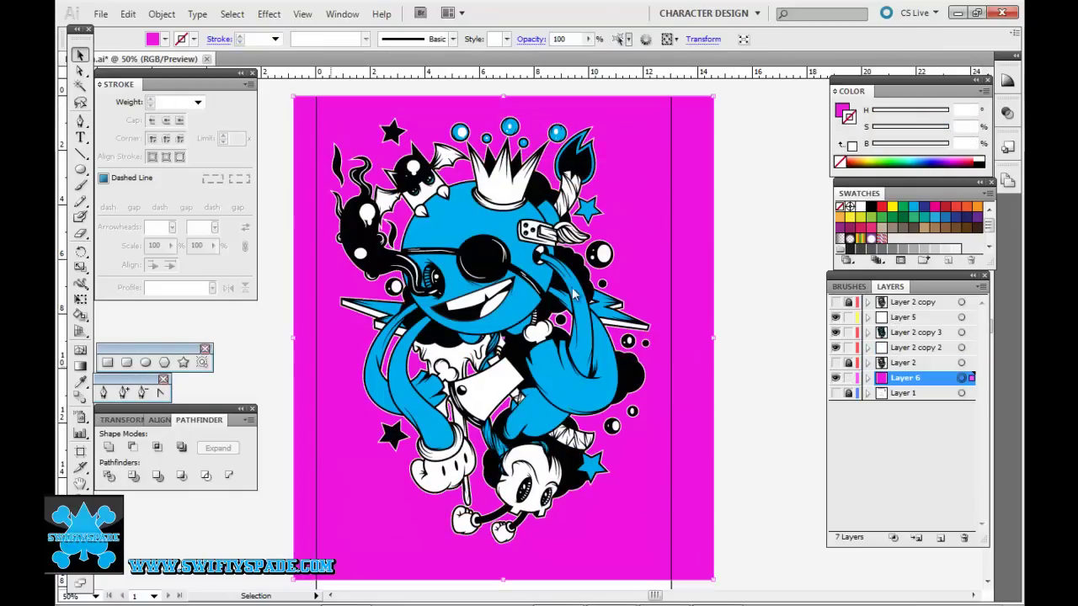
key("Return")
key("ctrl+shift+a")
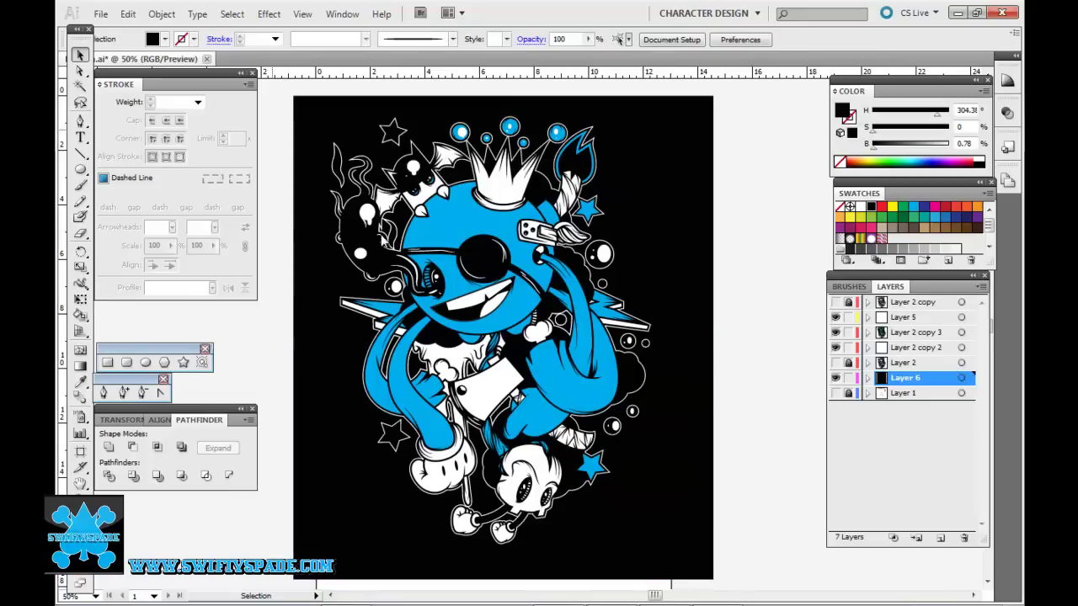
left_click(384, 308)
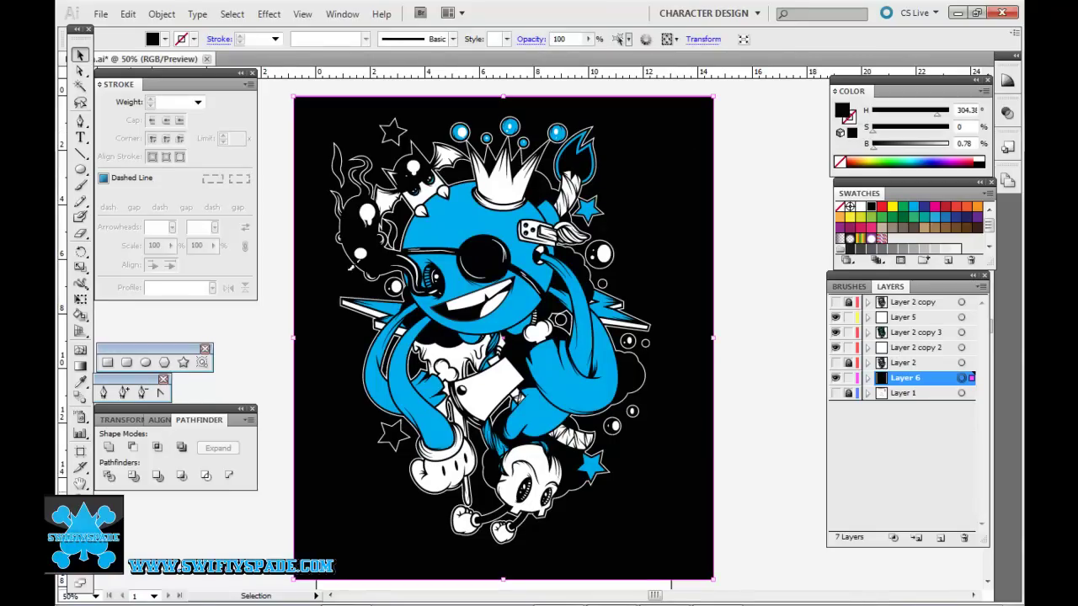
key("Return")
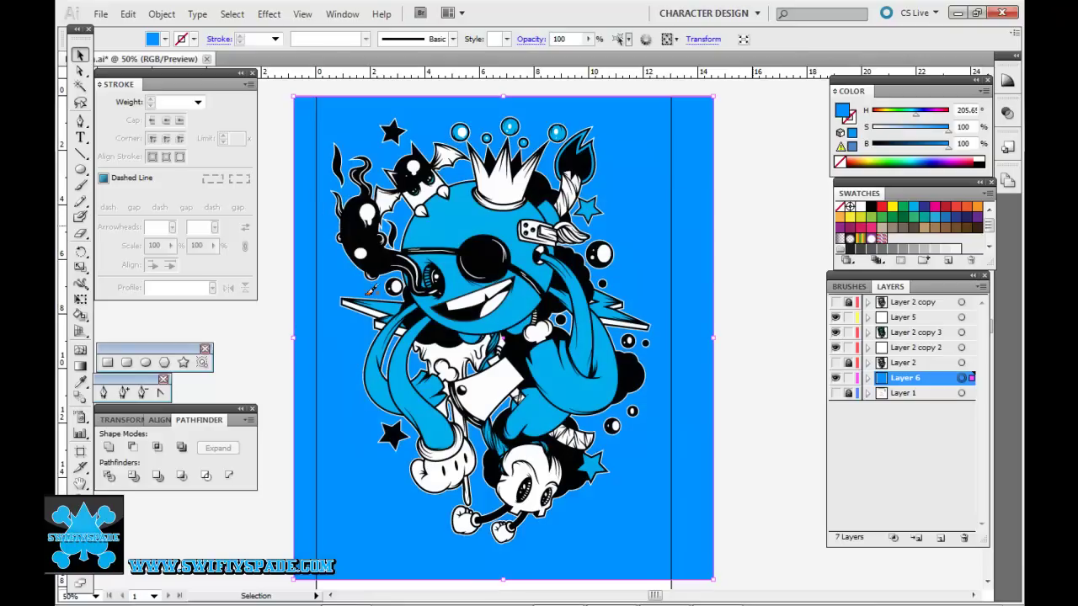
left_click(373, 296)
key("Return")
key("ctrl+shift+a")
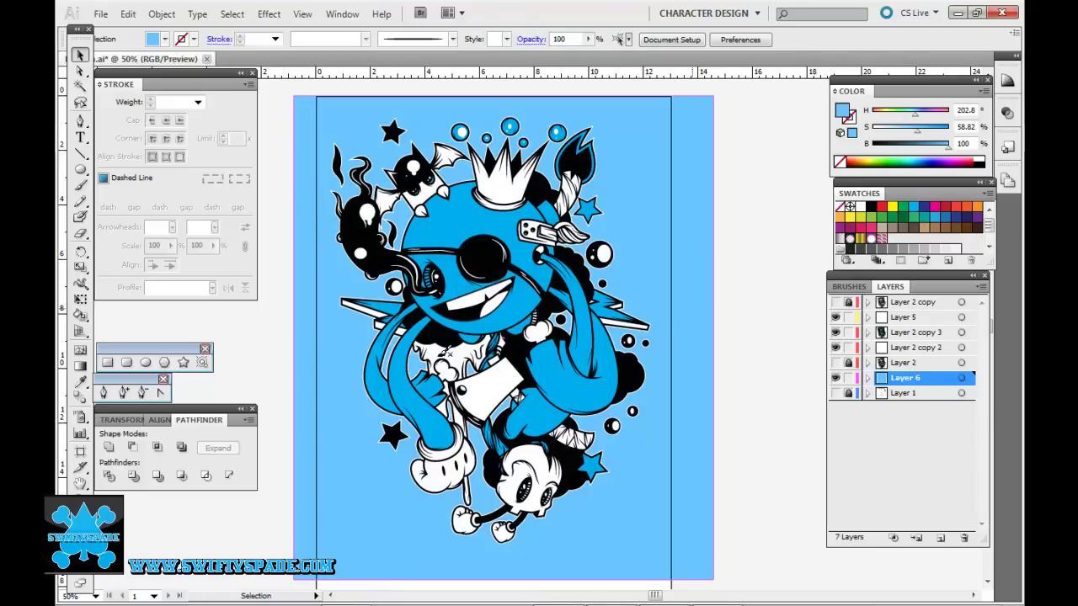
- Set the background rectangle to white and deselect it
left_click(314, 302)
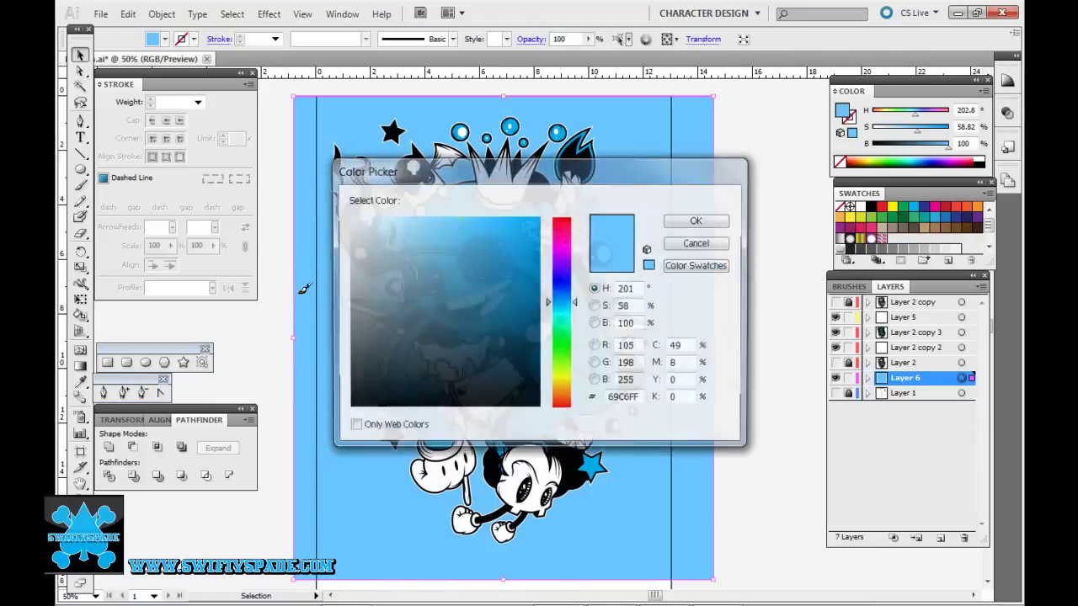
key("Return")
key("ctrl+shift+a")
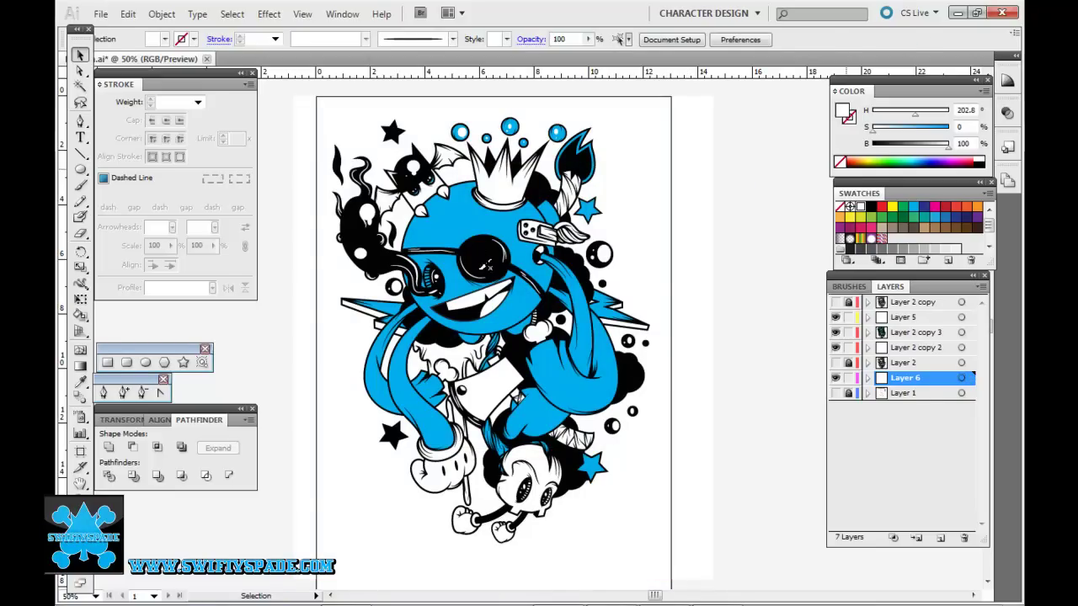
left_click(485, 266)
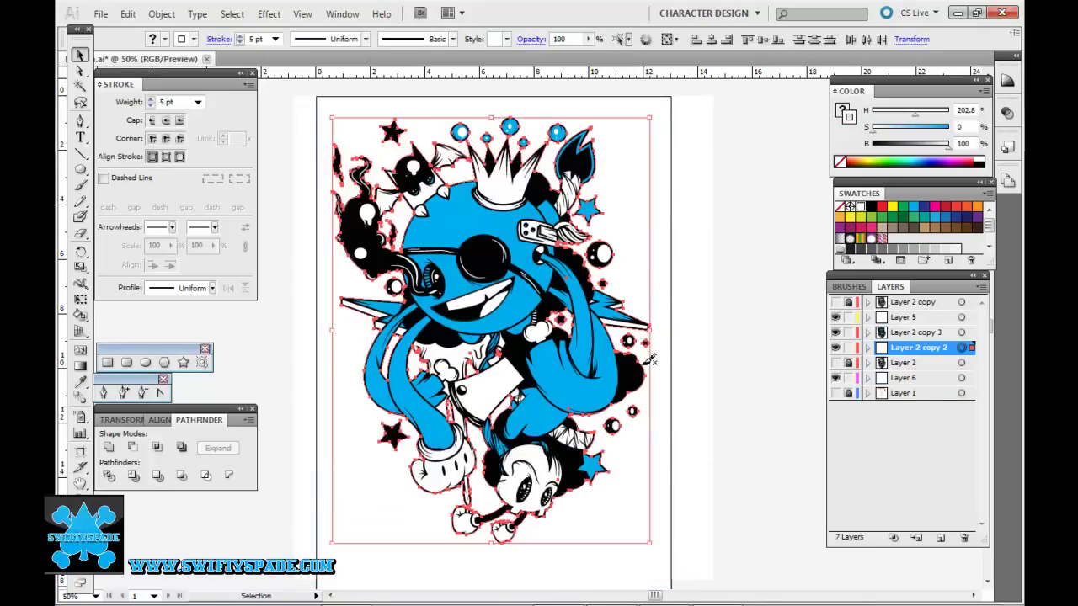
- Set the line artwork's cyan outline to 9 pt, after trying 8 pt first
key("ctrl+shift+a")
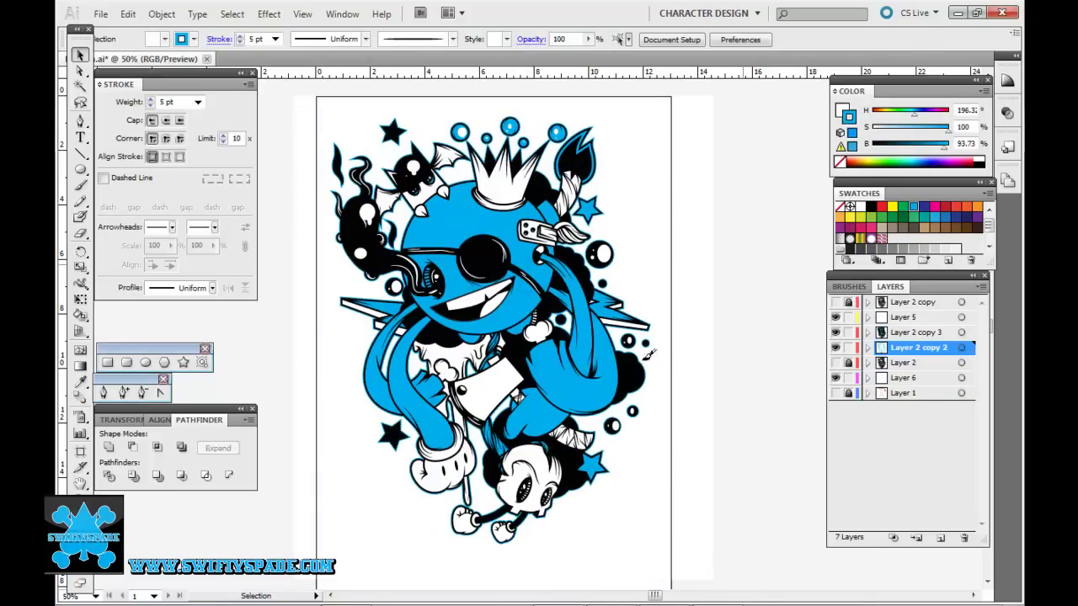
left_click(198, 102)
left_click(176, 207)
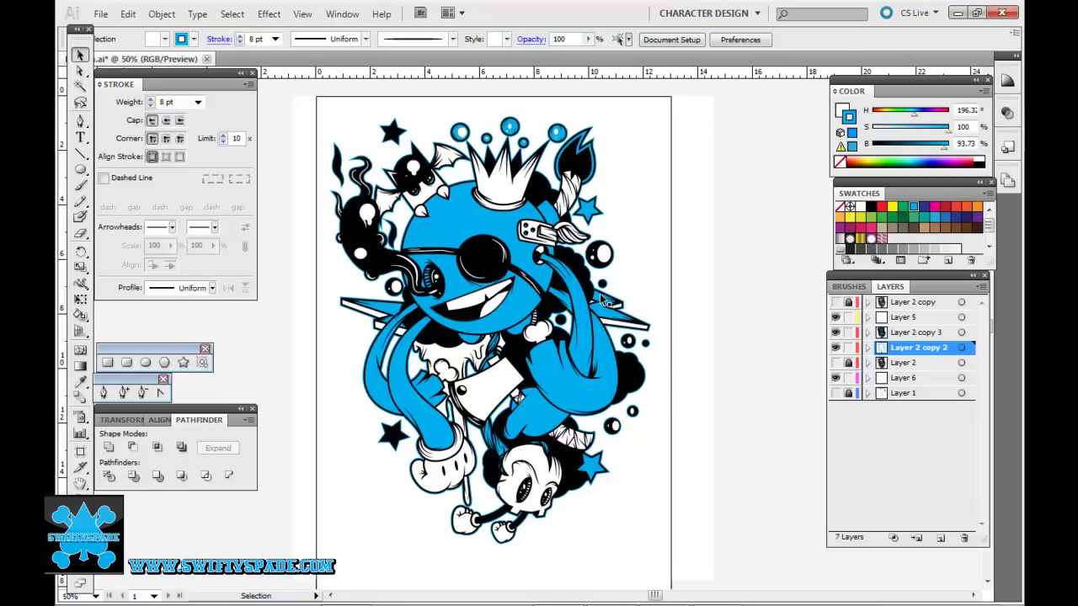
left_click(605, 302)
left_click(198, 102)
left_click(177, 242)
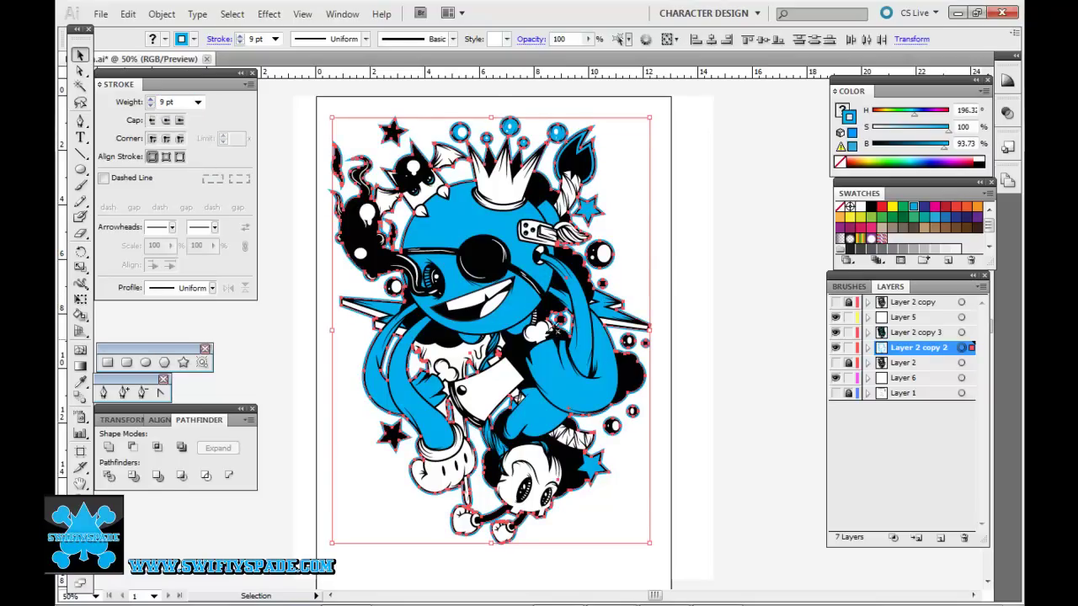
key("ctrl+shift+a")
- Hide the panels and zoom in and out to preview the outlined artwork on the page
left_click(528, 228)
key("a")
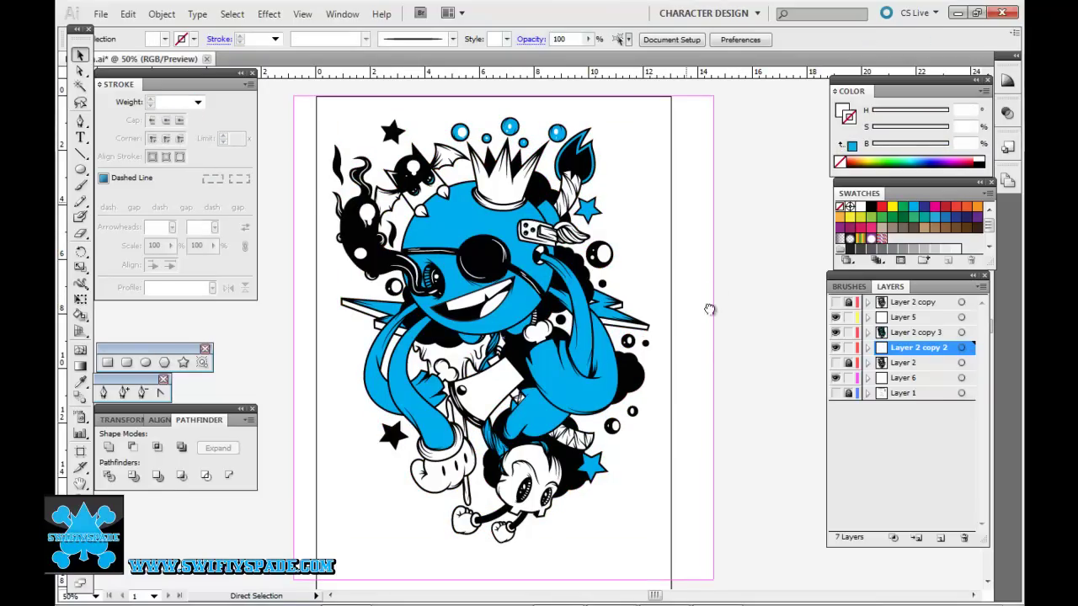
key("Tab")
key("ctrl+plus")
key("ctrl+minus")
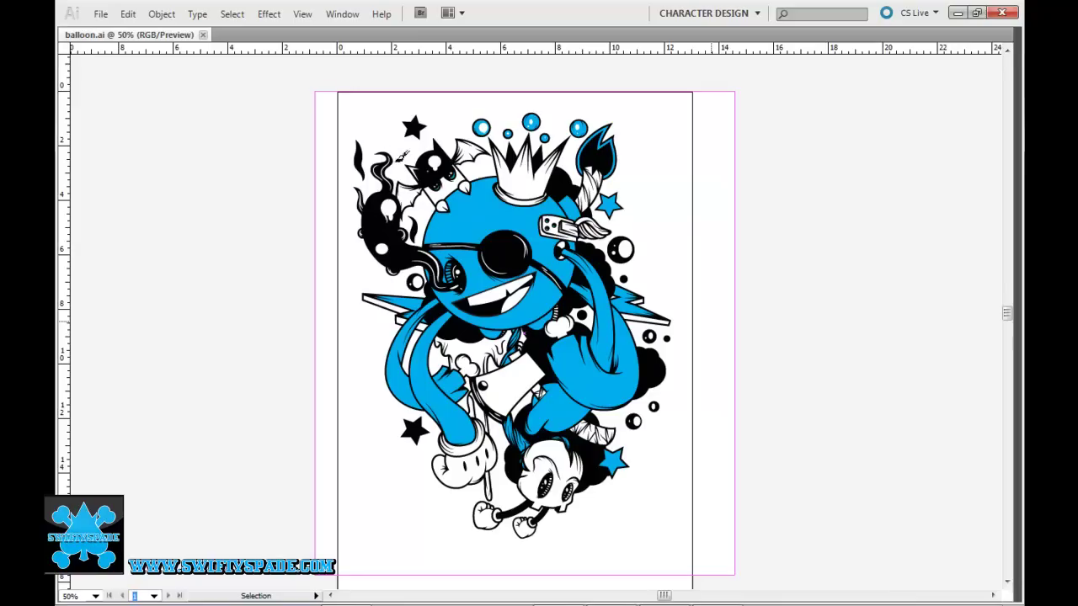
key("Tab")
key("ctrl+plus")
key("ctrl+plus")
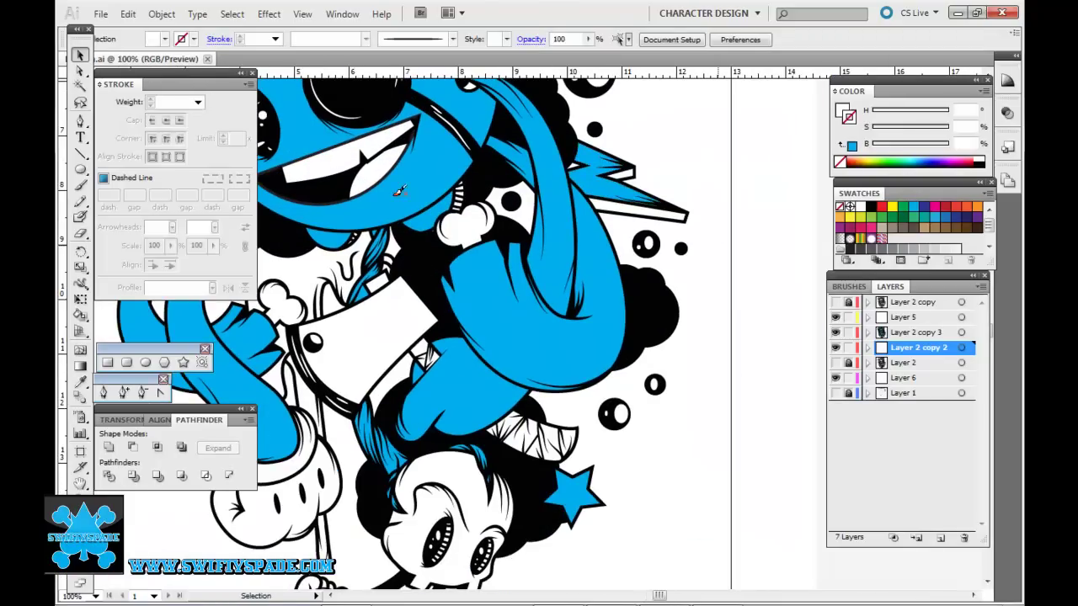
- Paint a white Paintbrush highlight along the blue arm, redoing the first attempt
key("b")
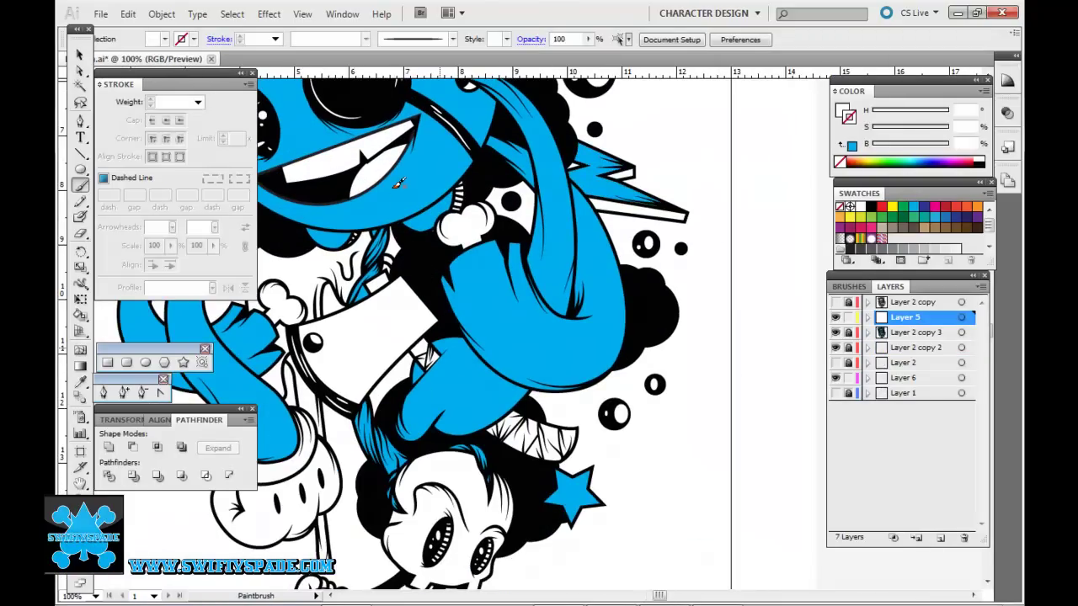
key("F5")
left_click_drag(476, 289, 543, 371)
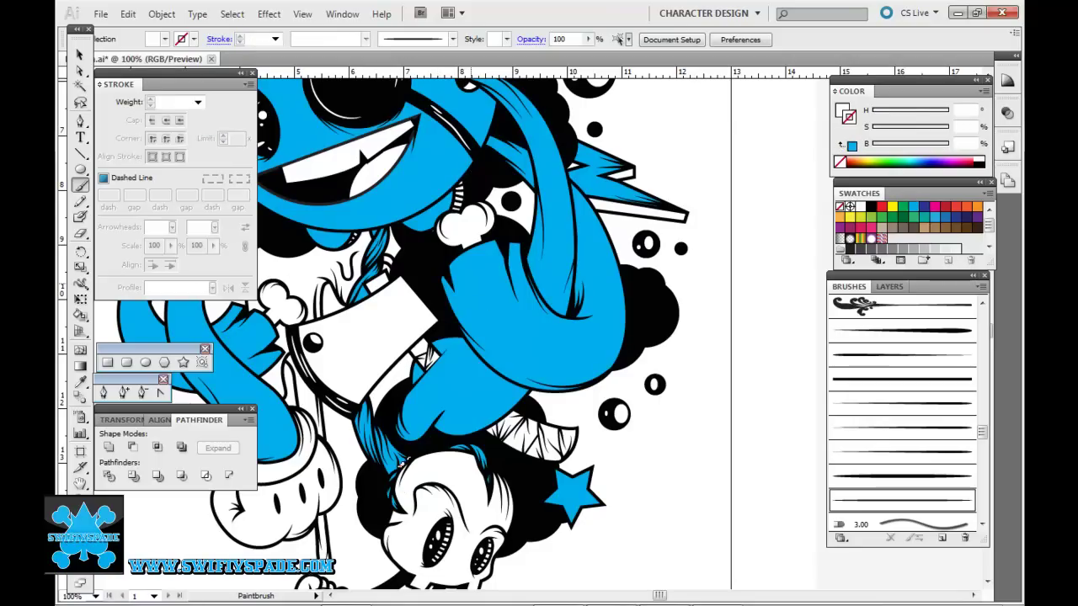
key("ctrl+z")
left_click_drag(456, 425, 509, 397)
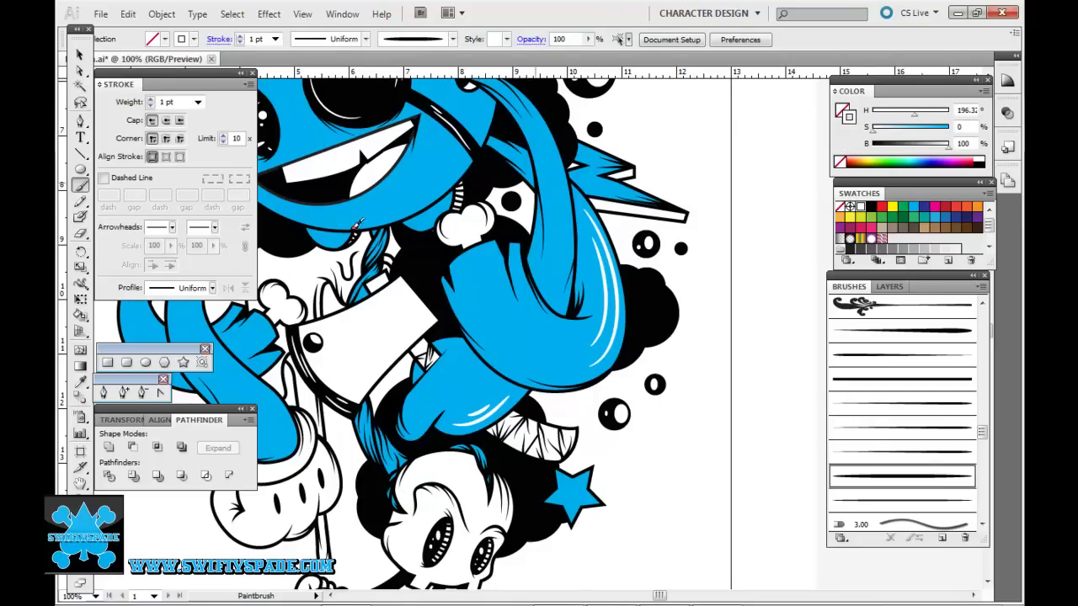
scroll(319, 209, "up", 3)
scroll(318, 210, "down", 3)
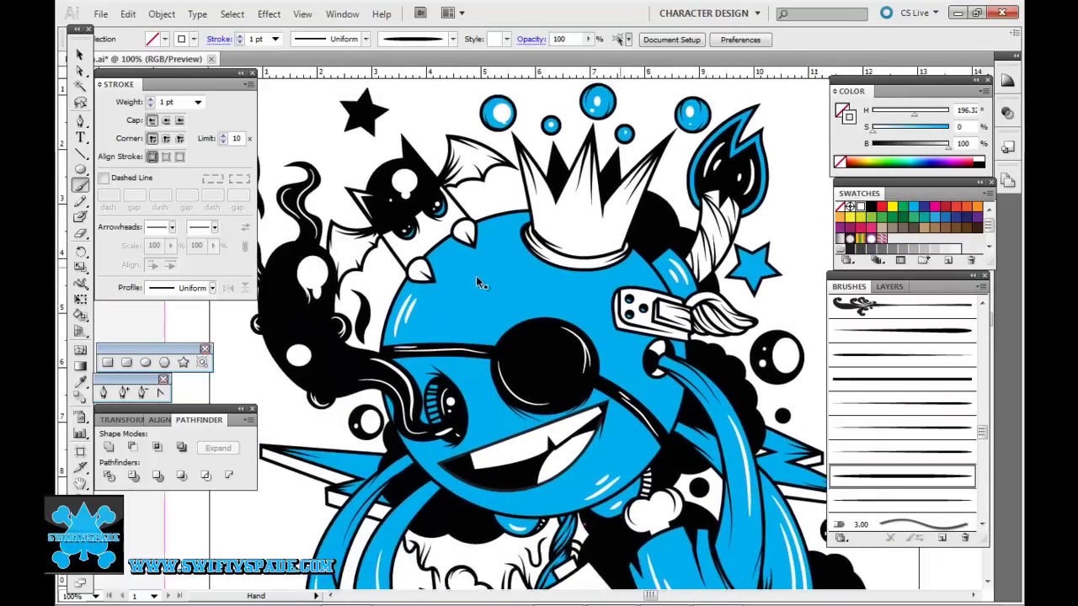
- Pan and zoom around the crowned character's head to inspect the artwork
left_click_drag(476, 275, 420, 327)
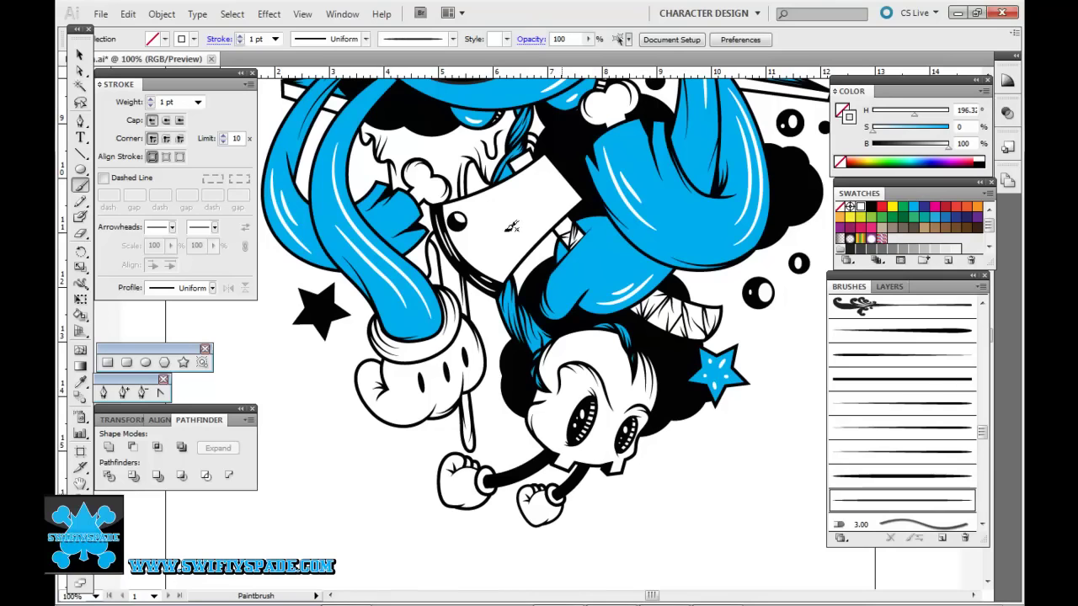
scroll(598, 312, "up", 10)
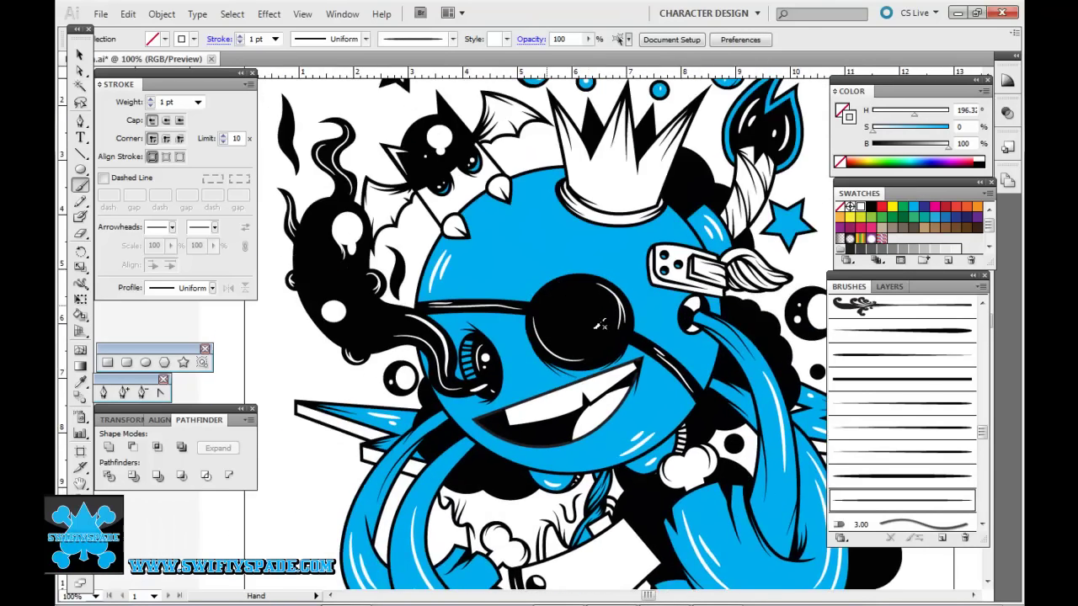
scroll(600, 325, "up", 5)
scroll(511, 294, "down", 5)
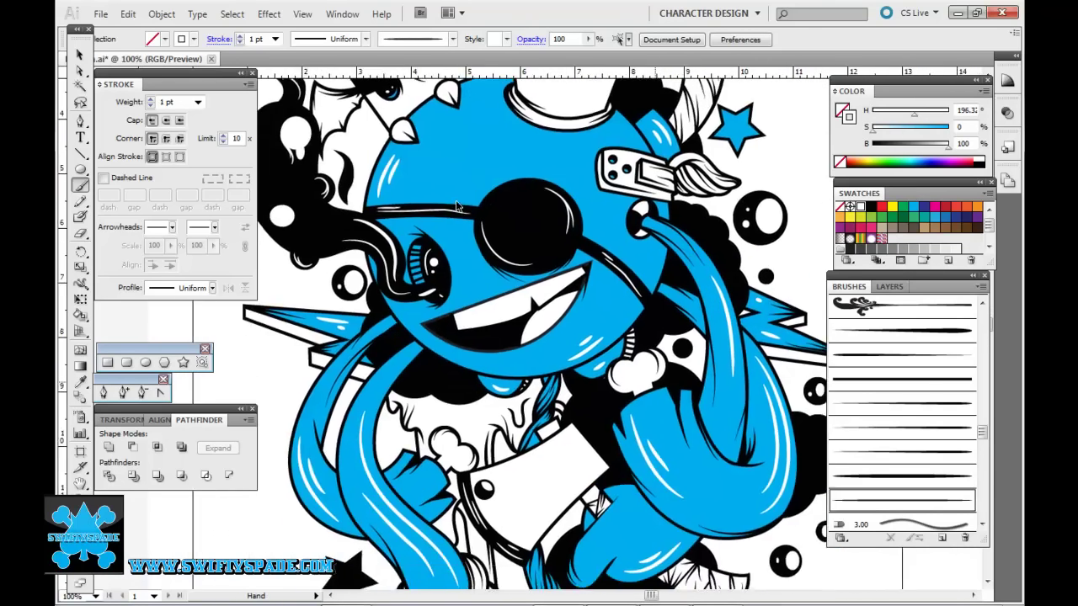
scroll(556, 328, "down", 5)
scroll(598, 358, "down", 4)
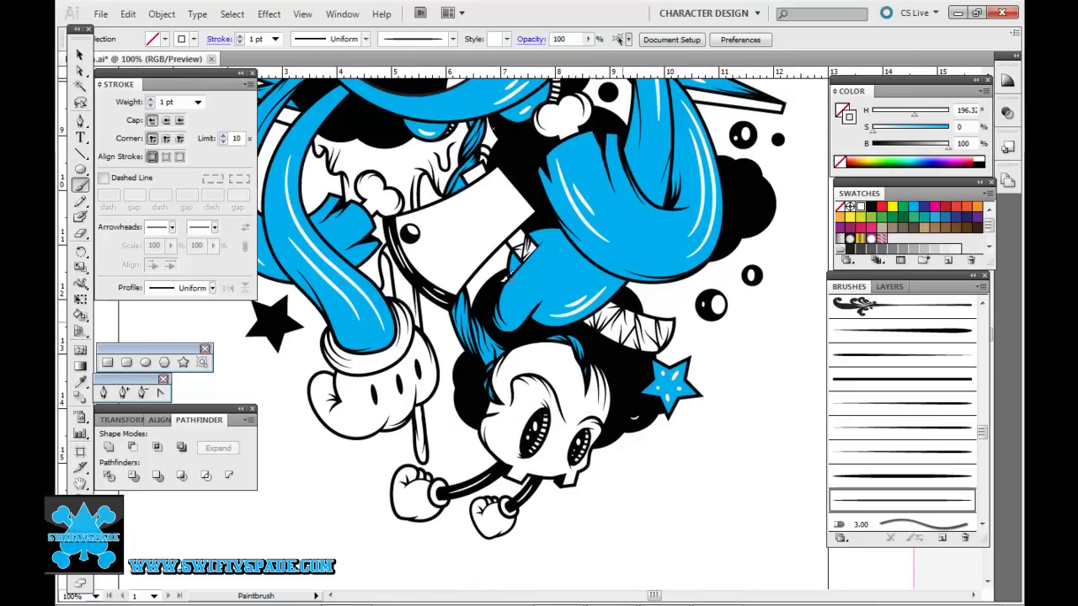
key("ctrl+minus")
scroll(556, 287, "up", 8)
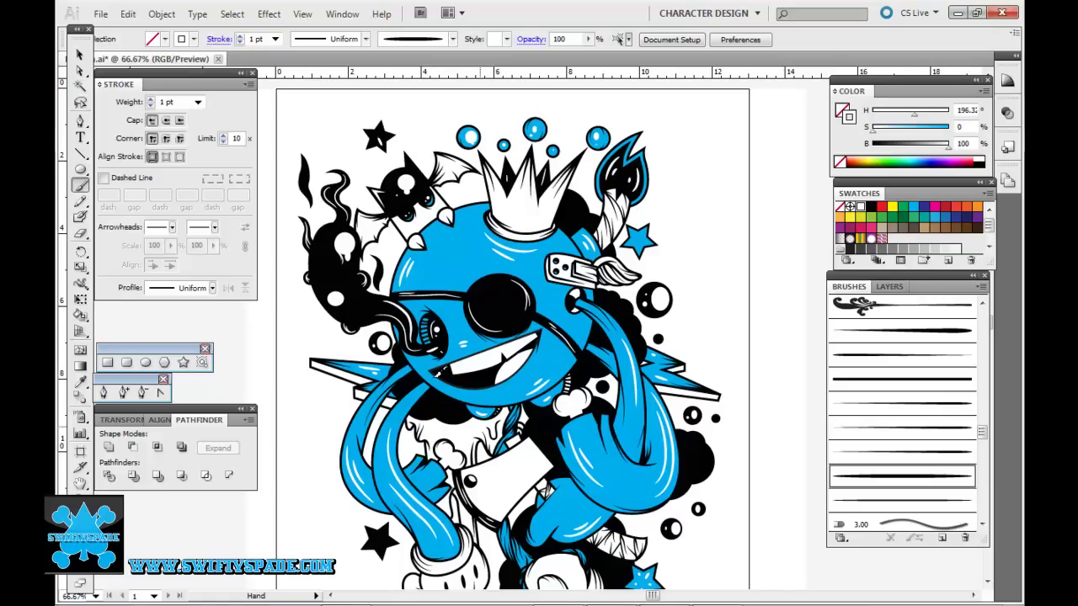
scroll(392, 324, "down", 3)
scroll(464, 338, "up", 3)
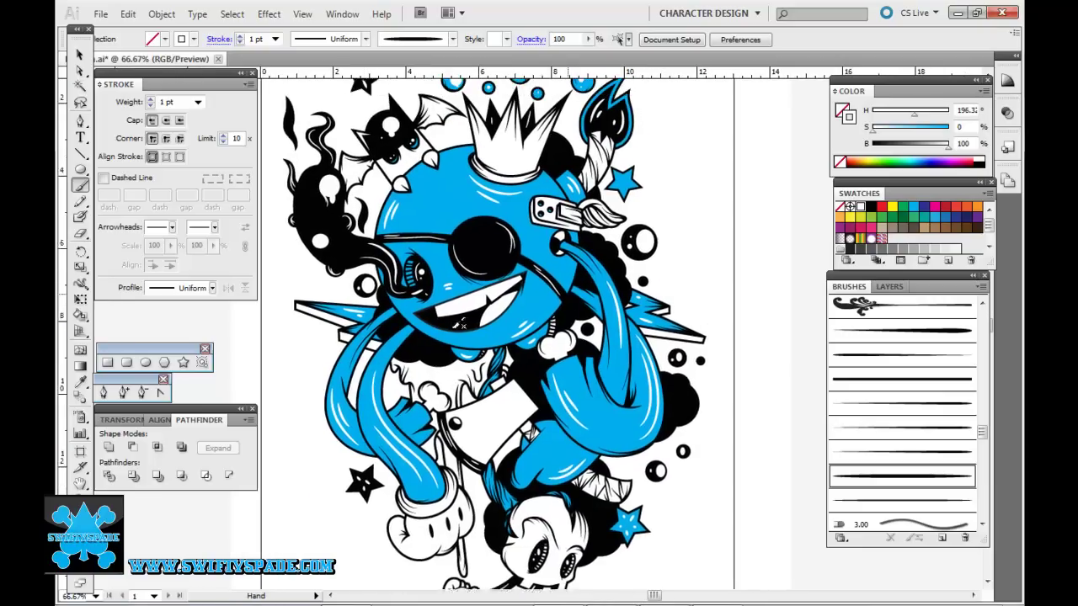
- Zoom in on the card and eye area and switch the stroke colour to black
key("ctrl+minus")
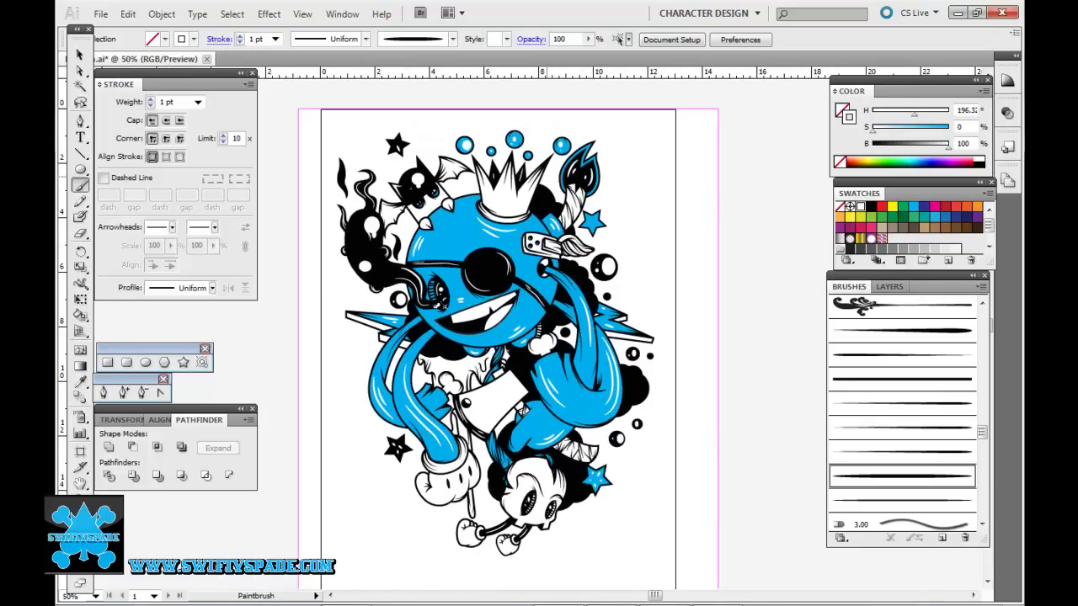
key("ctrl+plus")
key("ctrl+plus")
key("ctrl+plus")
key("ctrl+plus")
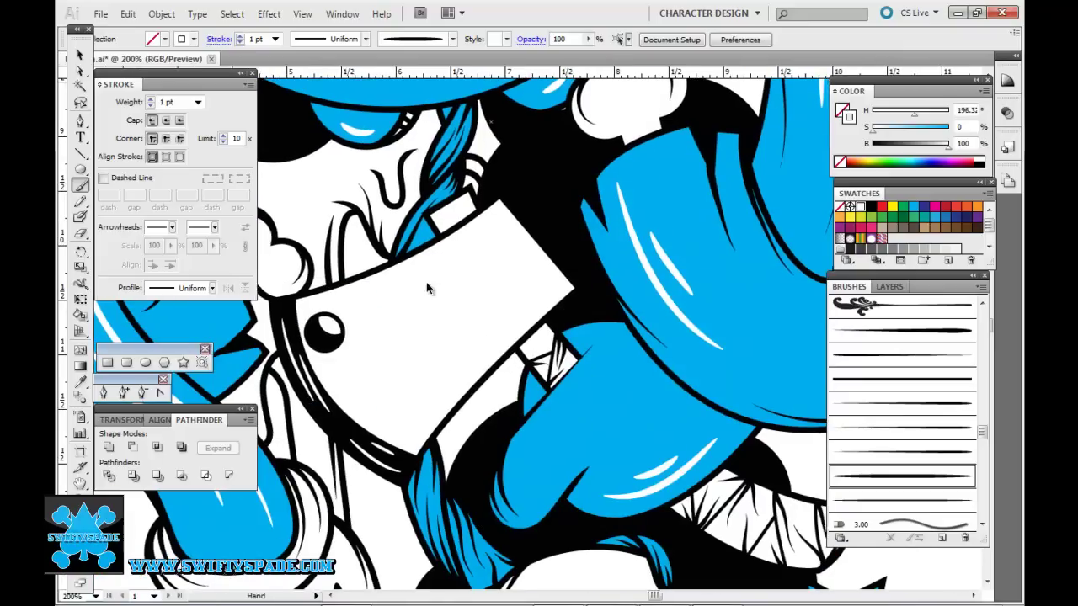
left_click(406, 264)
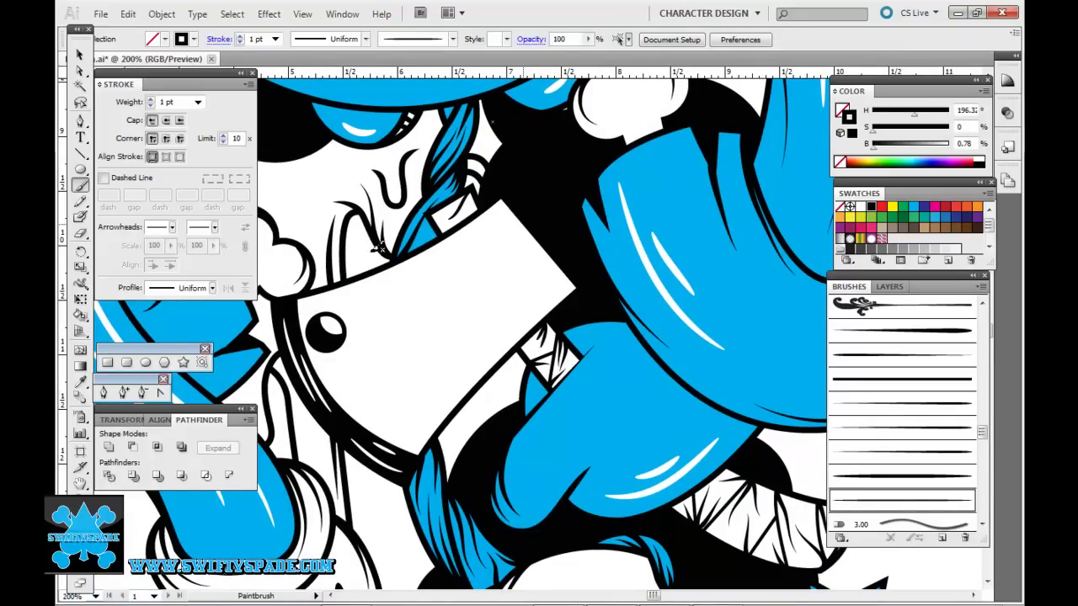
key("ctrl+minus")
key("ctrl+minus")
key("ctrl+minus")
key("Tab")
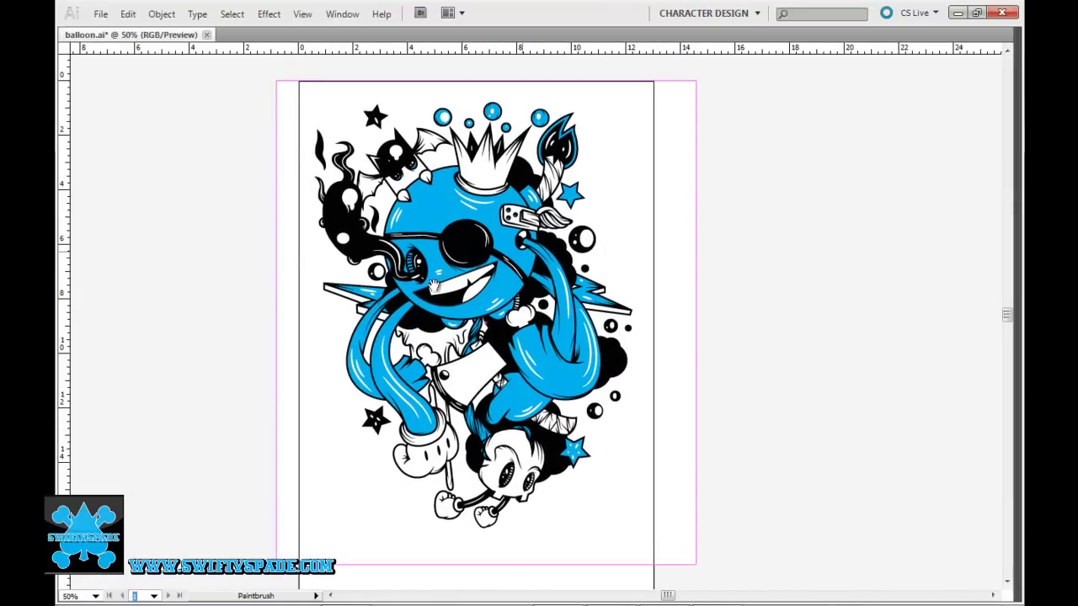